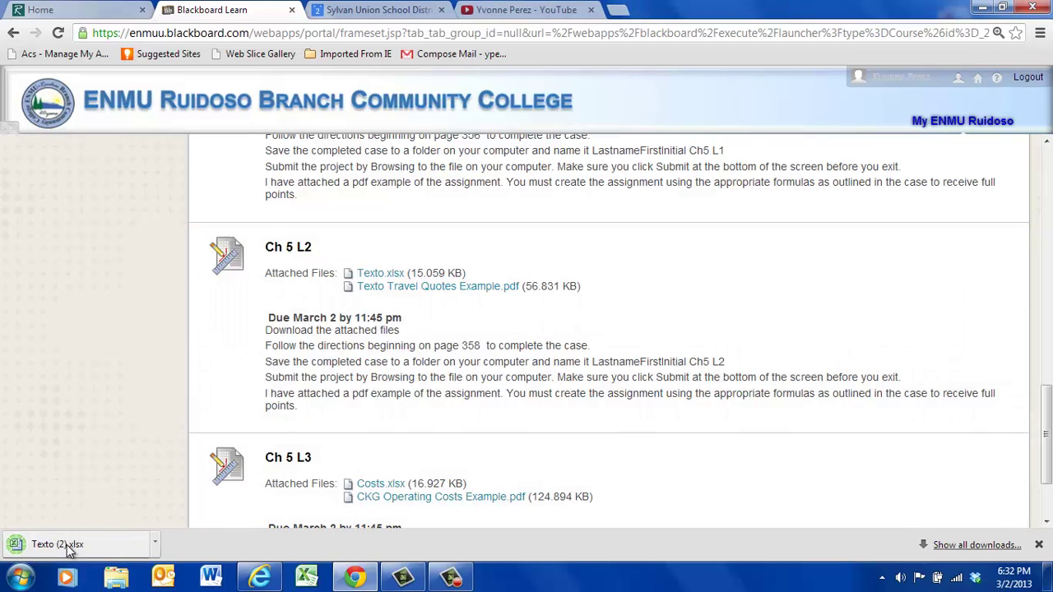
Open the downloaded Texto (2).xlsx workbook in Excel and enable it for editing
left_click(70, 549)
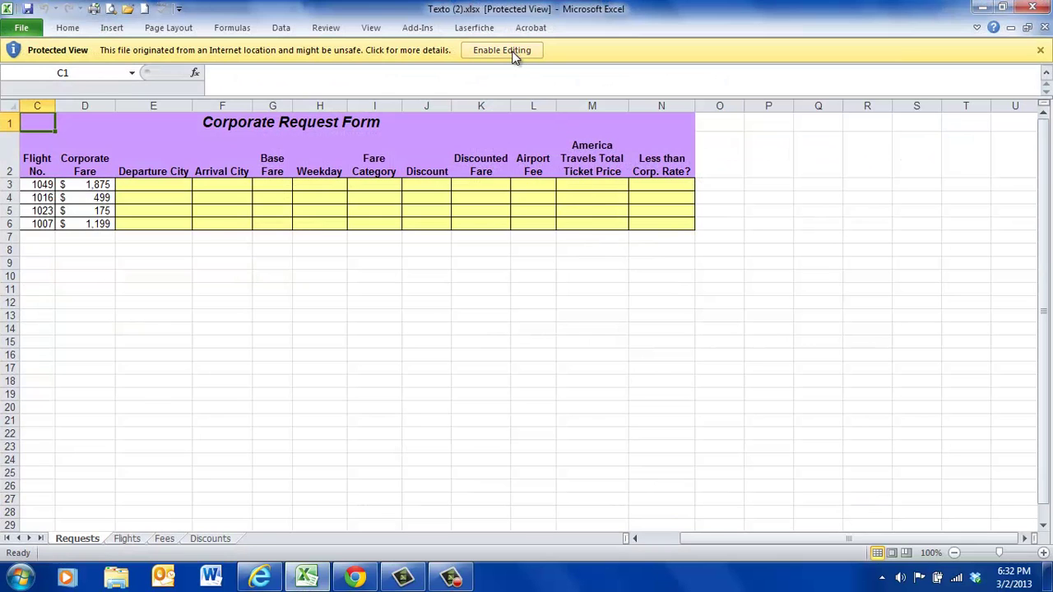
left_click(511, 51)
left_click_drag(754, 543, 665, 542)
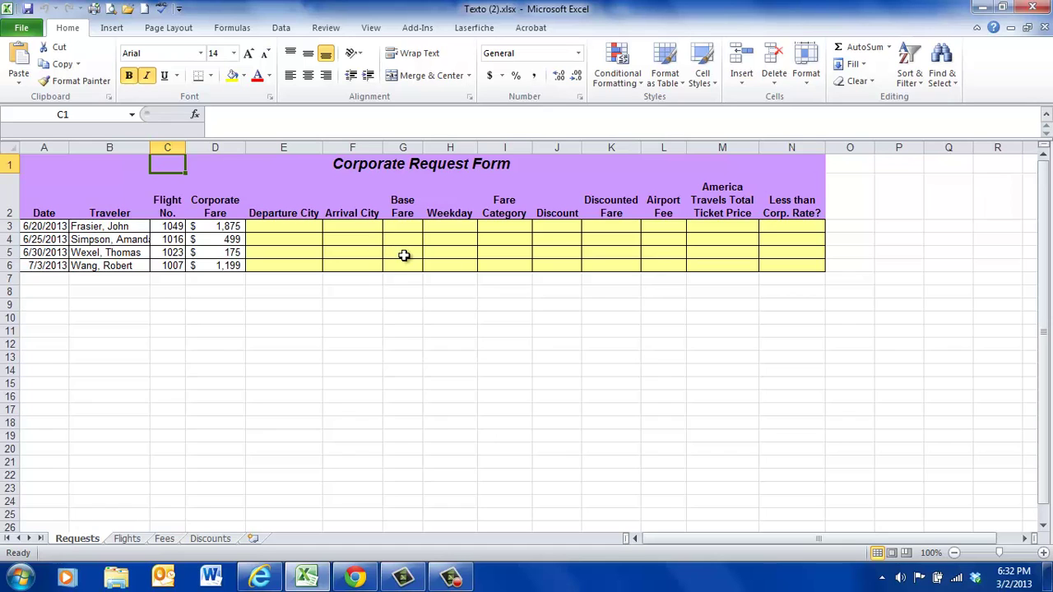
Review the flight list, the airport fee table and the discount category table on the Flights, Fees and Discounts sheets
left_click(127, 540)
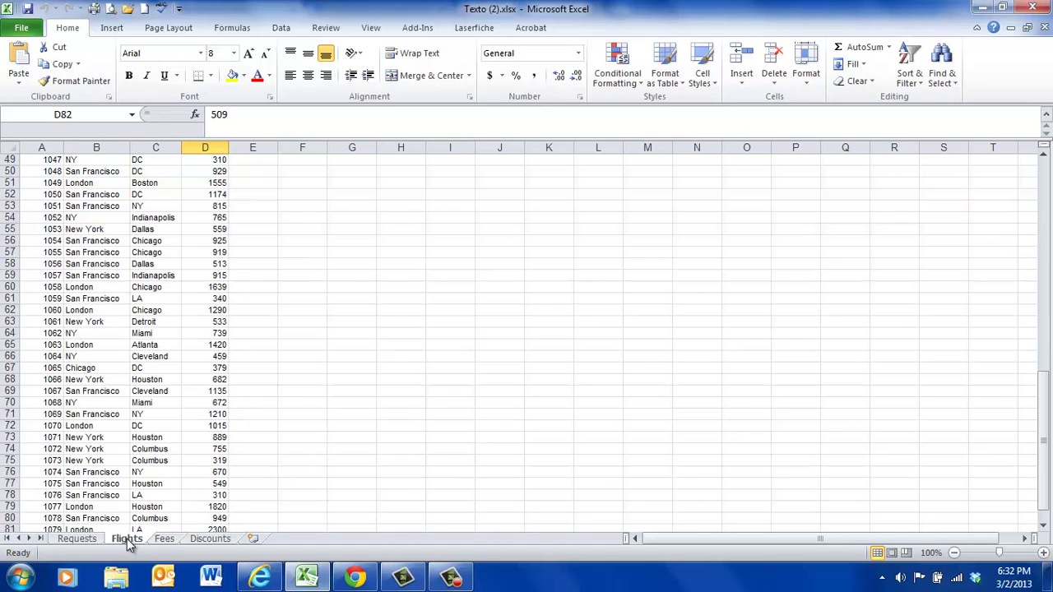
scroll(341, 350, "up", 8)
scroll(341, 350, "down", 3)
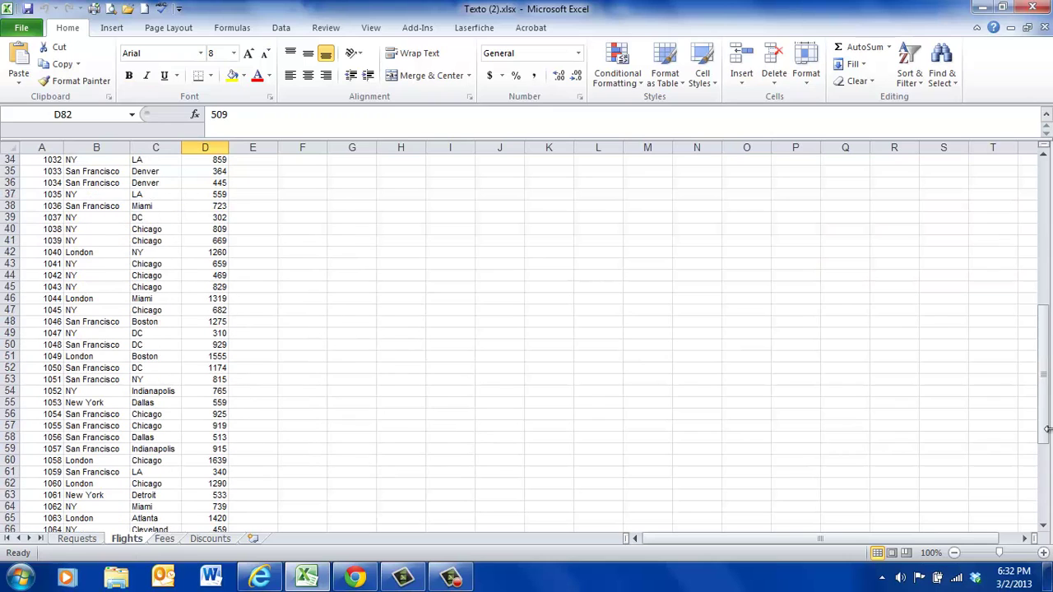
left_click_drag(1048, 428, 1046, 285)
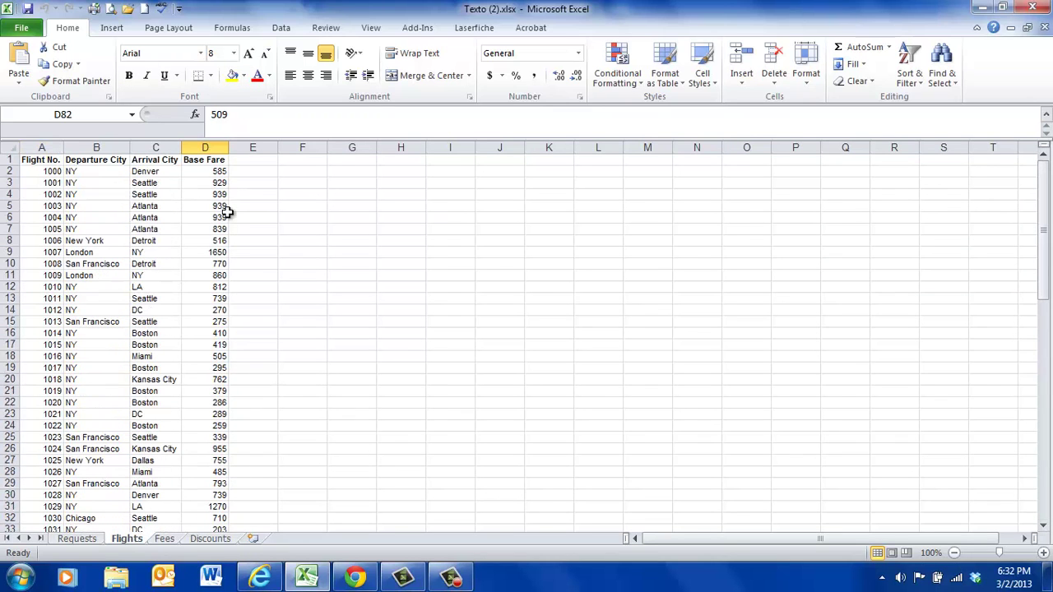
left_click(163, 539)
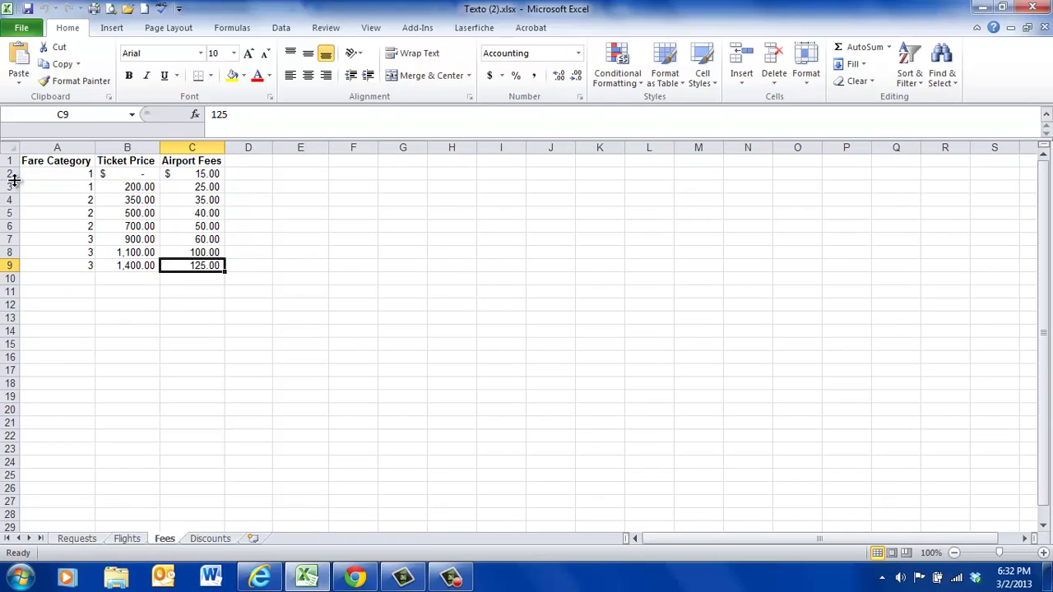
left_click_drag(82, 226, 197, 265)
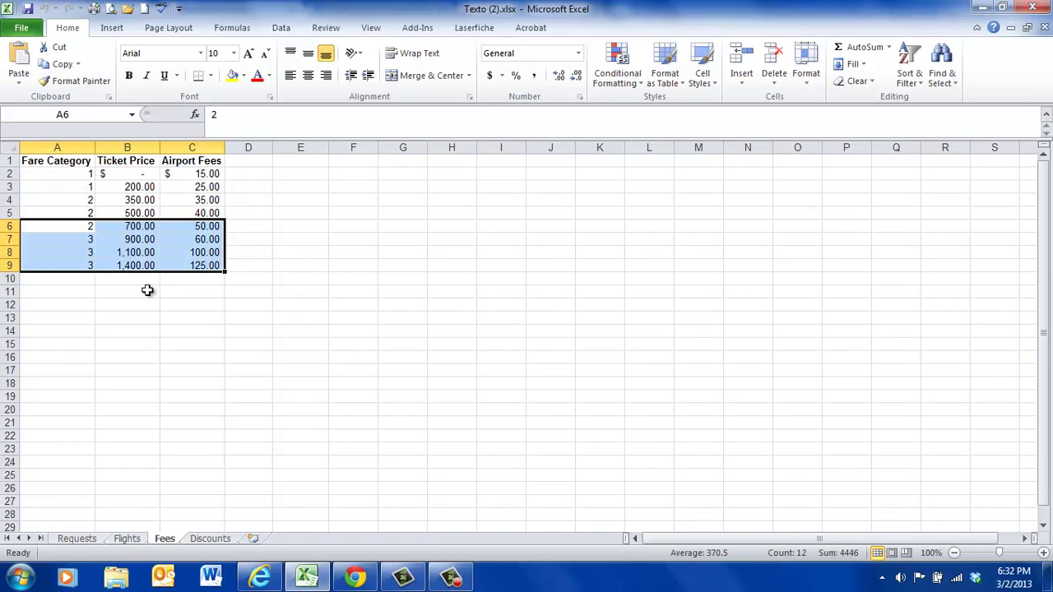
left_click(294, 250)
left_click(211, 539)
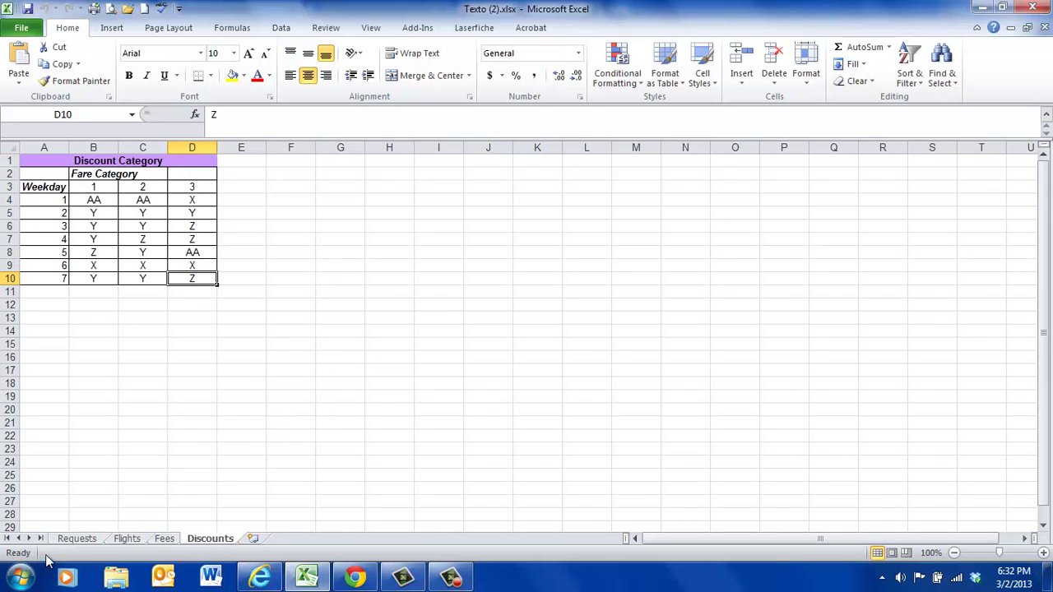
left_click(75, 536)
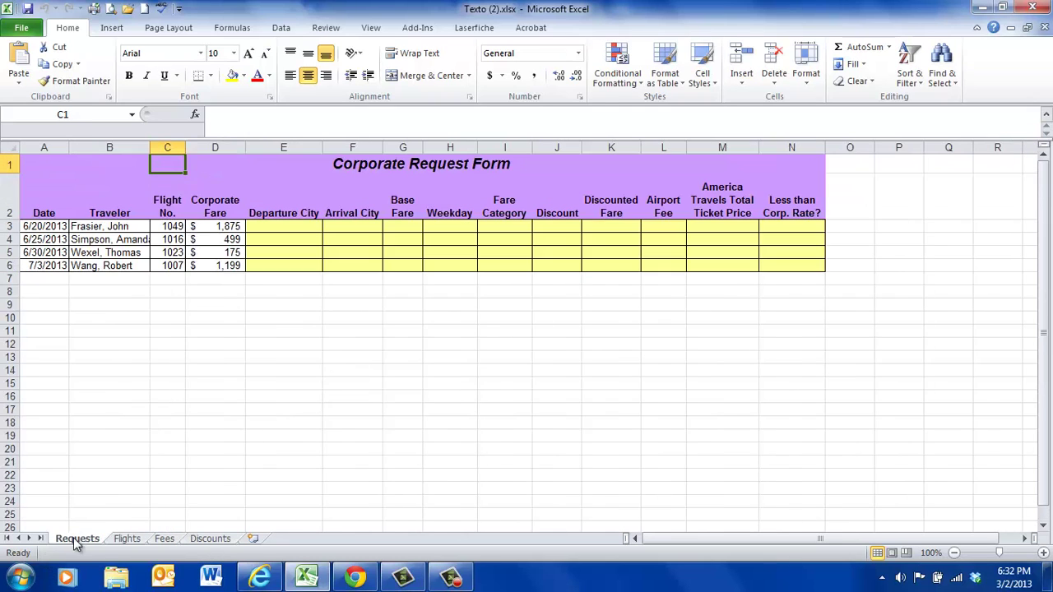
Compare the flight numbers on the Requests sheet with the departure cities listed on the Flights sheet, especially flight 1049
left_click(296, 232)
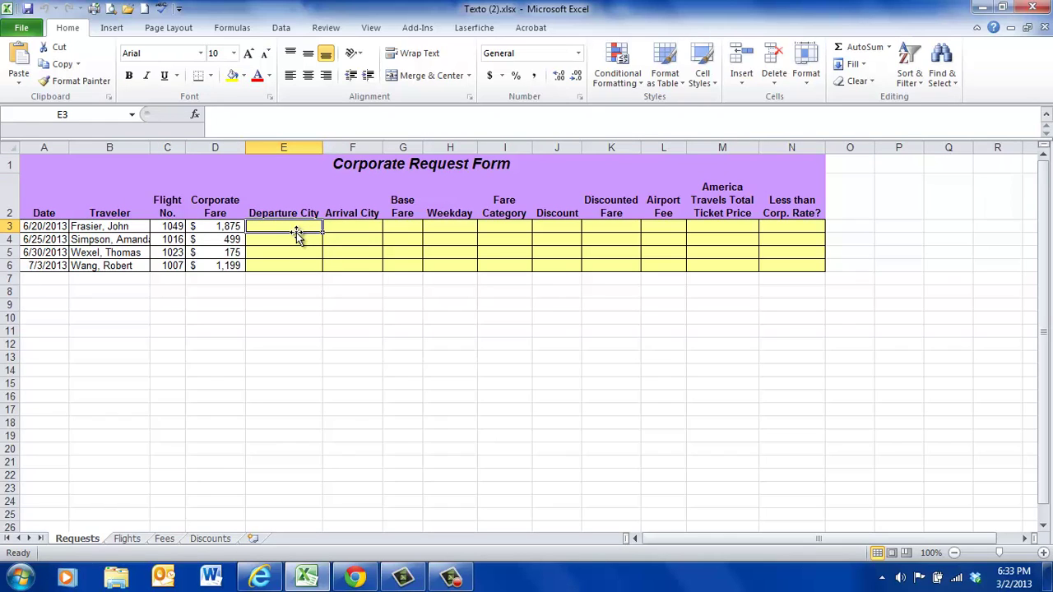
left_click(128, 539)
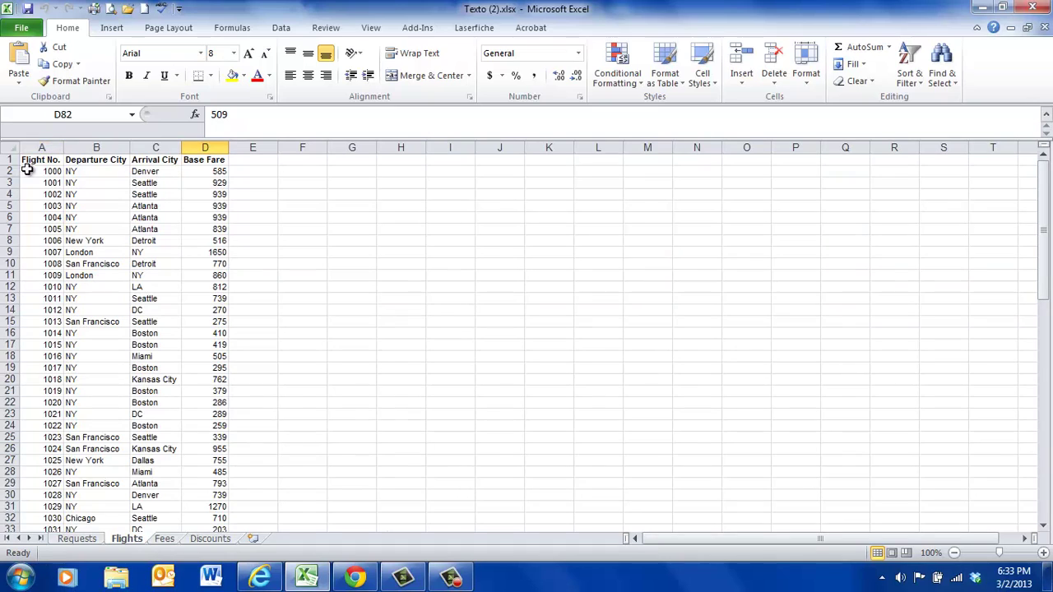
left_click(76, 539)
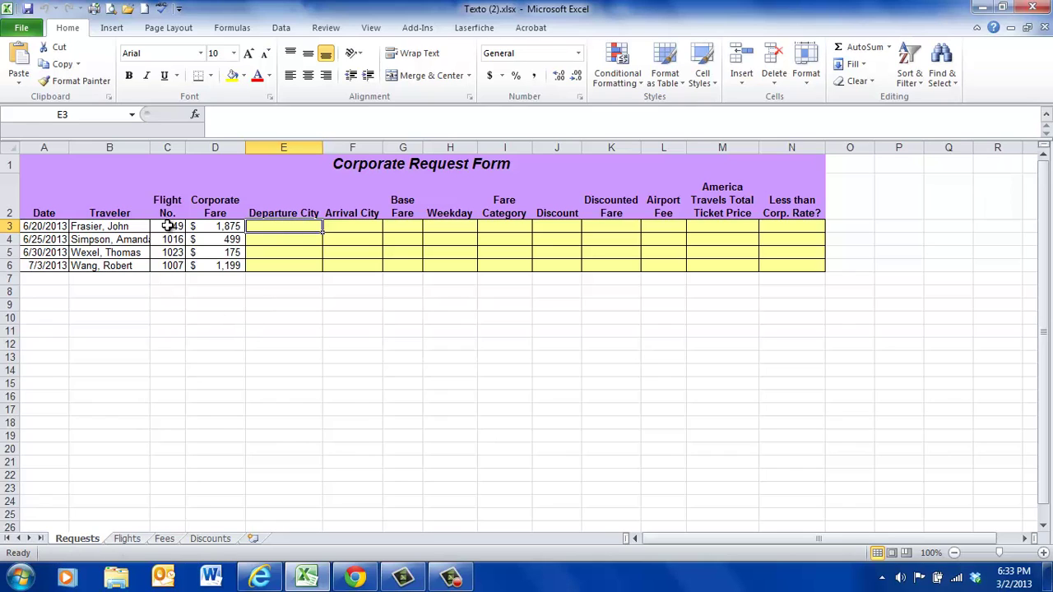
left_click(129, 538)
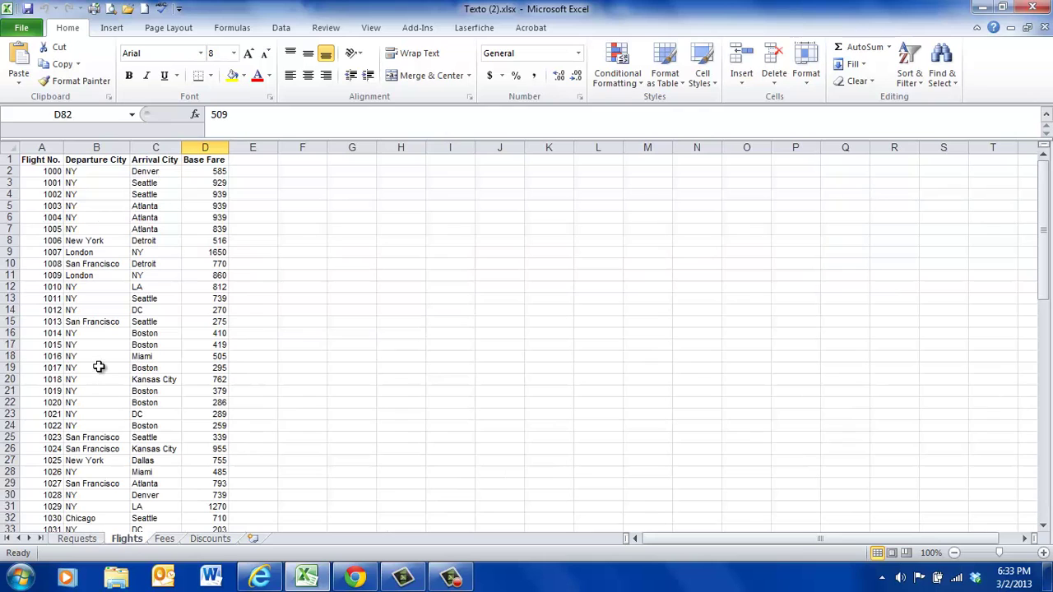
scroll(98, 366, "down", 20)
scroll(99, 366, "up", 9)
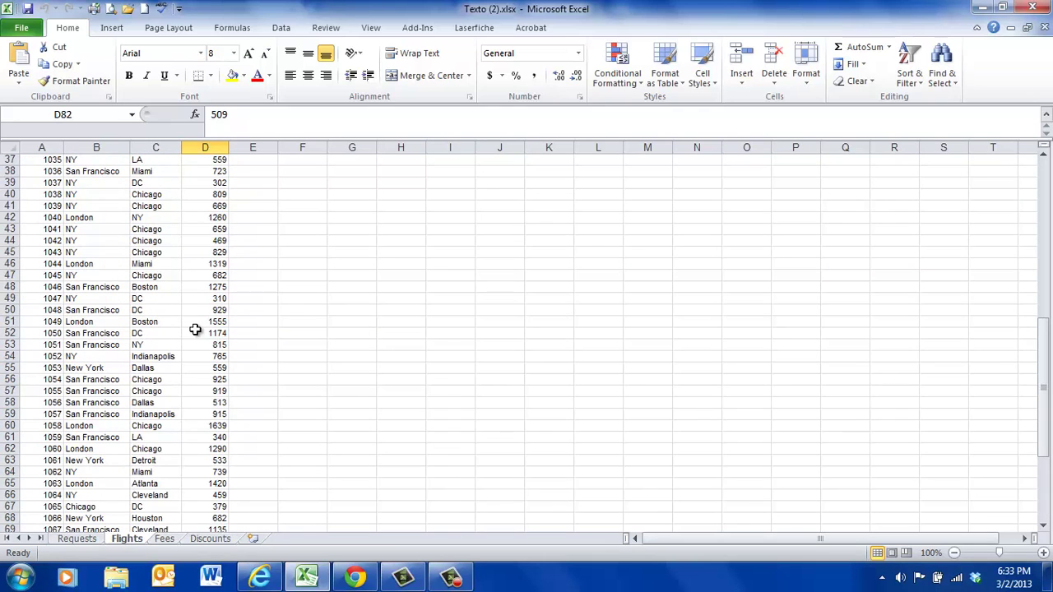
scroll(140, 359, "down", 9)
scroll(118, 376, "up", 5)
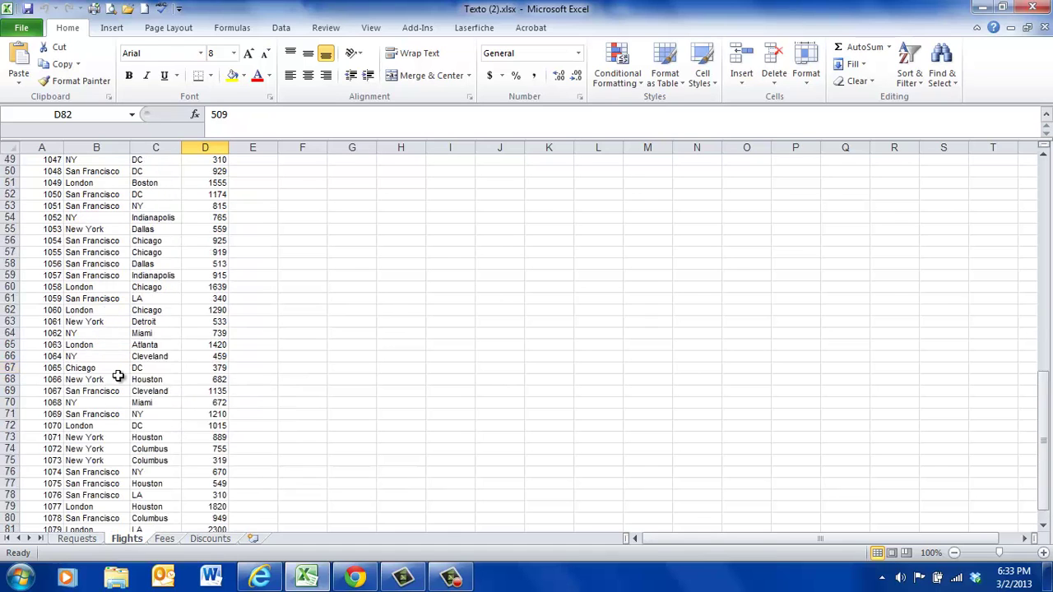
scroll(118, 375, "up", 16)
scroll(118, 376, "down", 10)
right_click(118, 376)
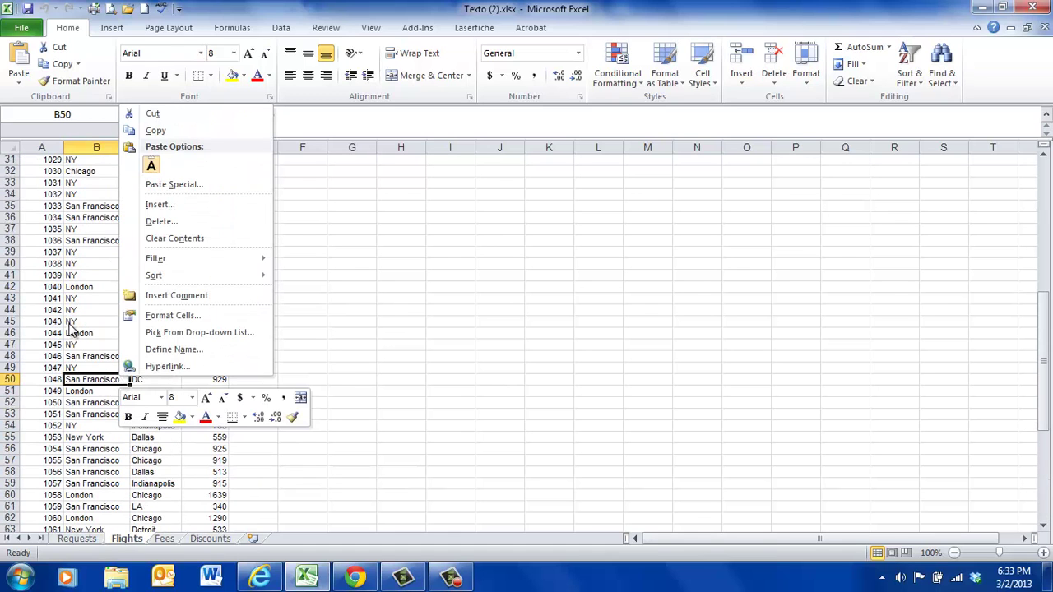
key("Escape")
scroll(322, 437, "up", 10)
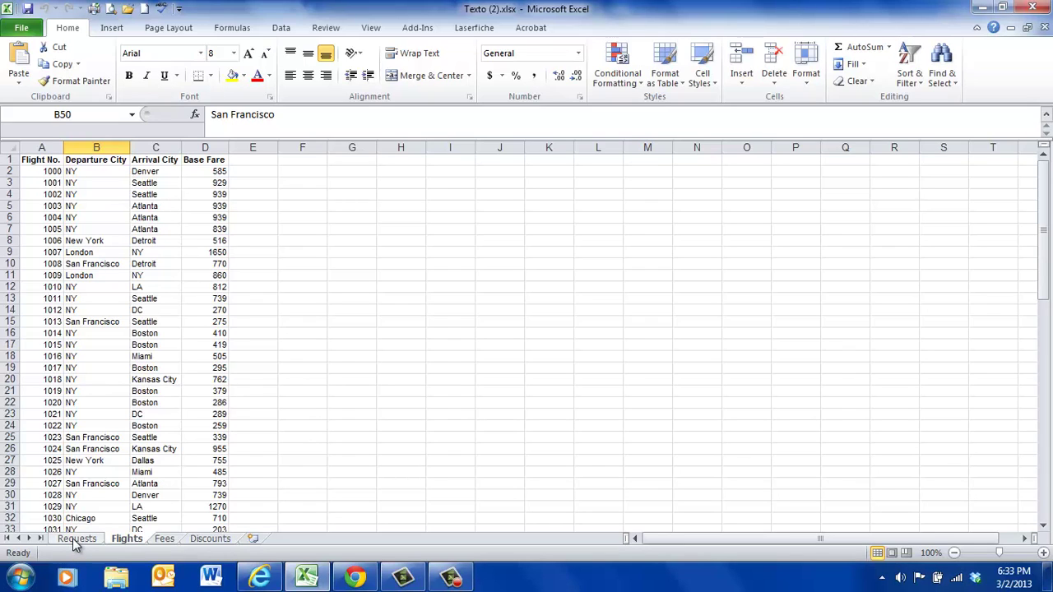
left_click(75, 540)
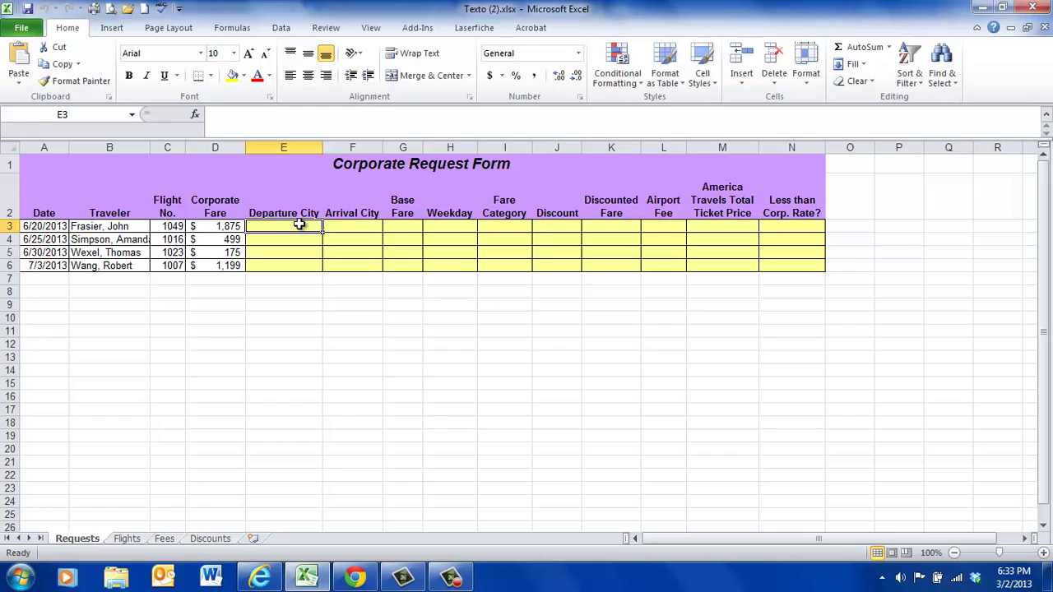
Start a VLOOKUP formula in Departure City cell E3 of the Requests sheet, with flight number cell C3 as lookup value
type("=")
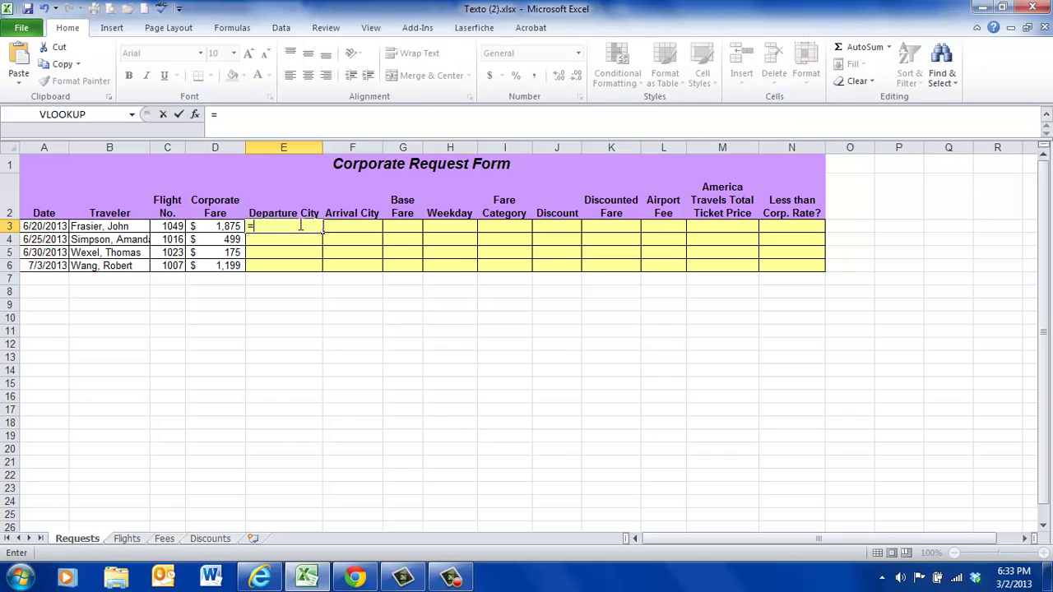
type("vloo")
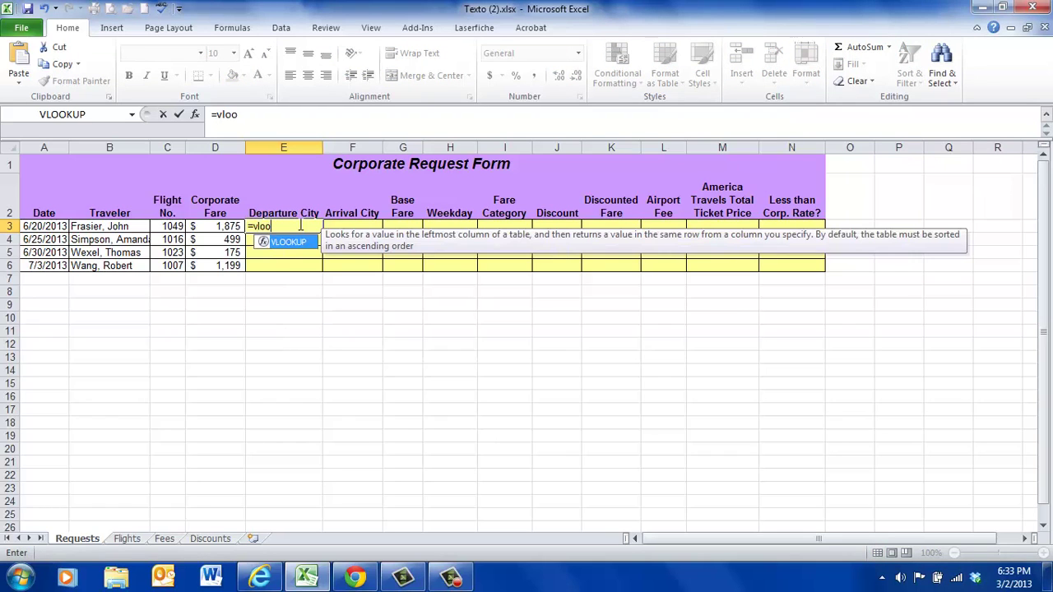
double_click(271, 244)
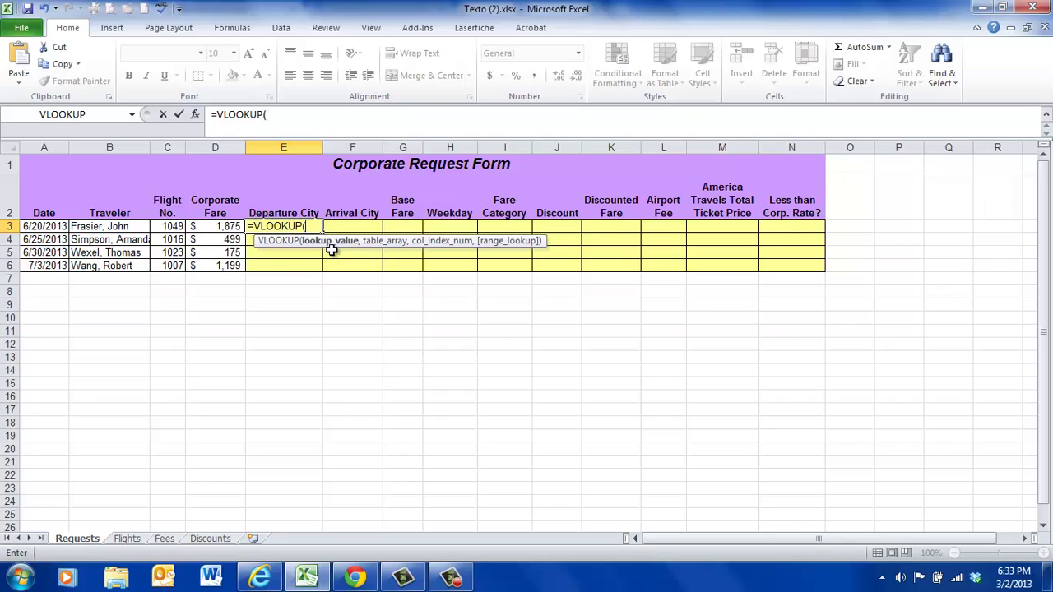
left_click(171, 226)
type(",")
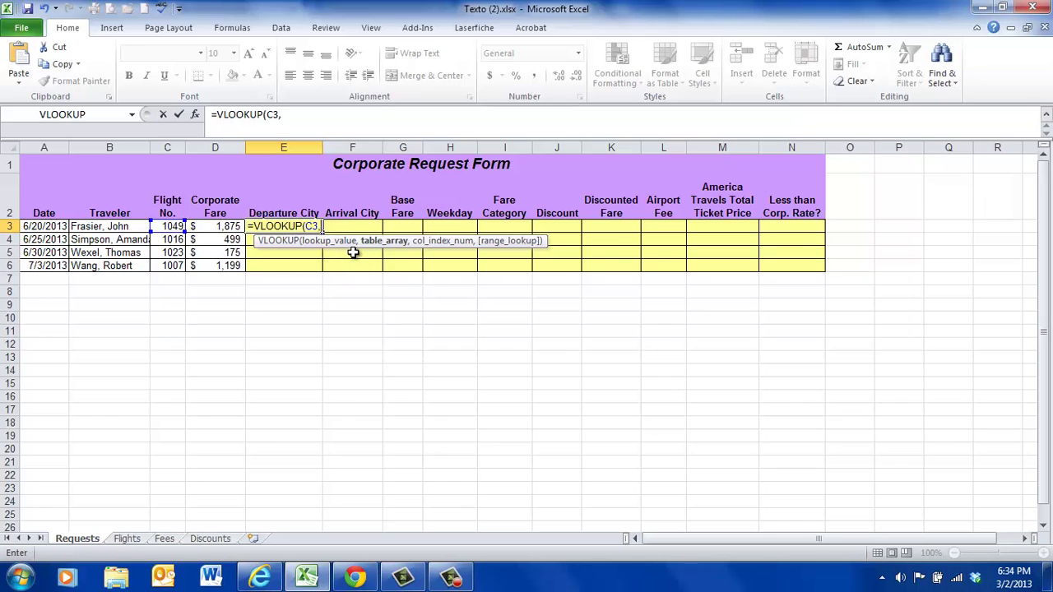
Set the VLOOKUP table array to the range A2:D82 on the Flights sheet
left_click(121, 539)
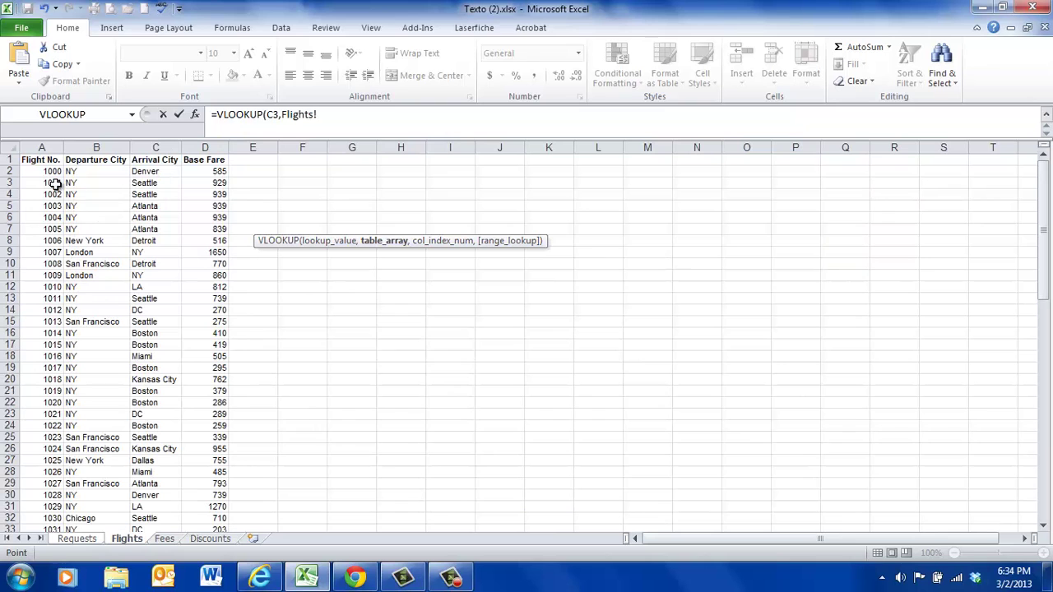
left_click_drag(50, 171, 195, 504)
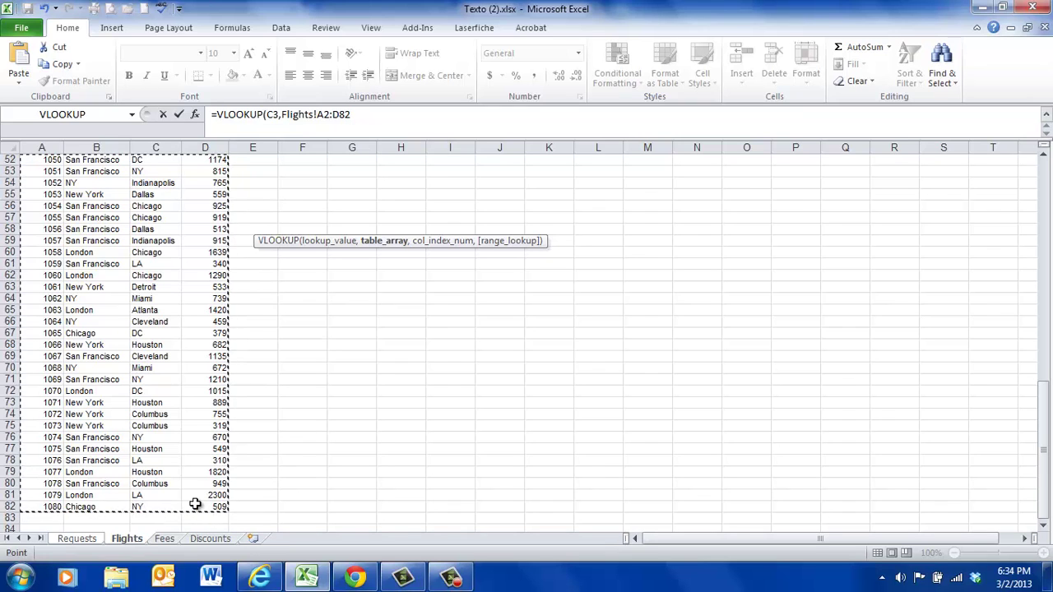
key("Return")
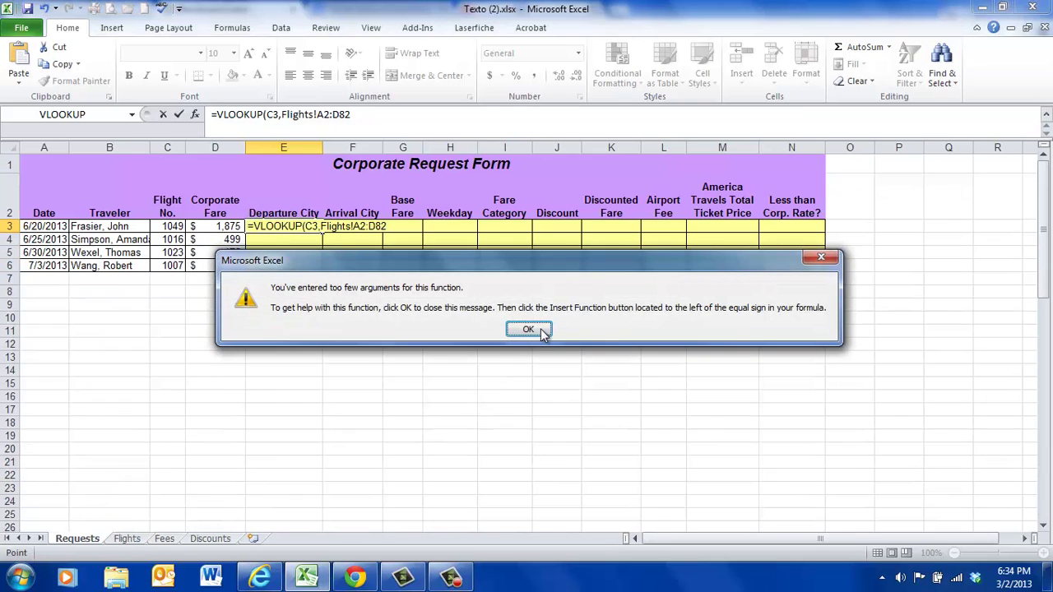
left_click(528, 329)
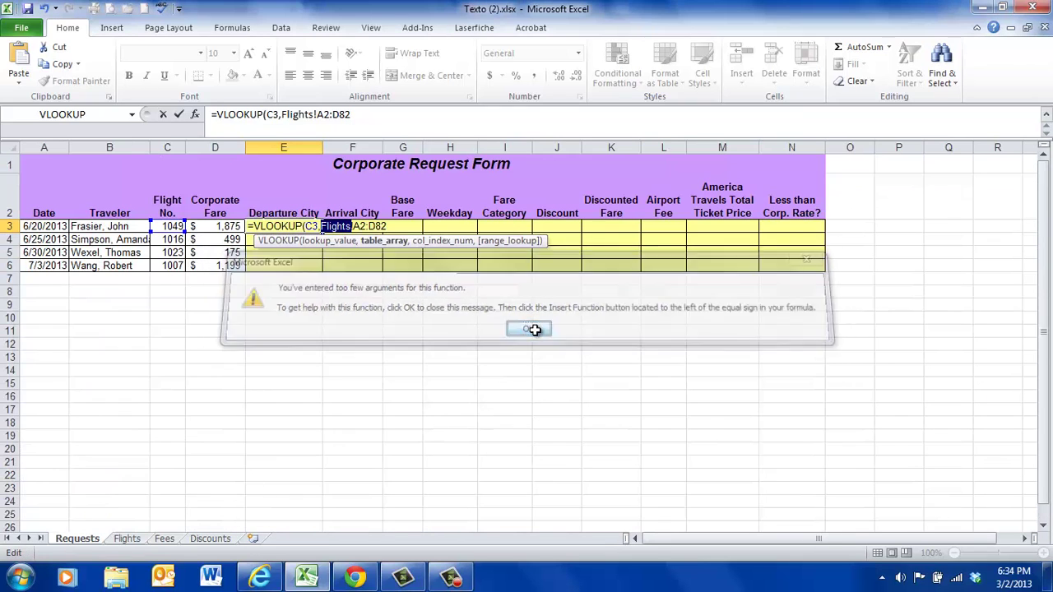
Make the table array range in the E3 formula absolute, as $A$2:$D$82
left_click(353, 114)
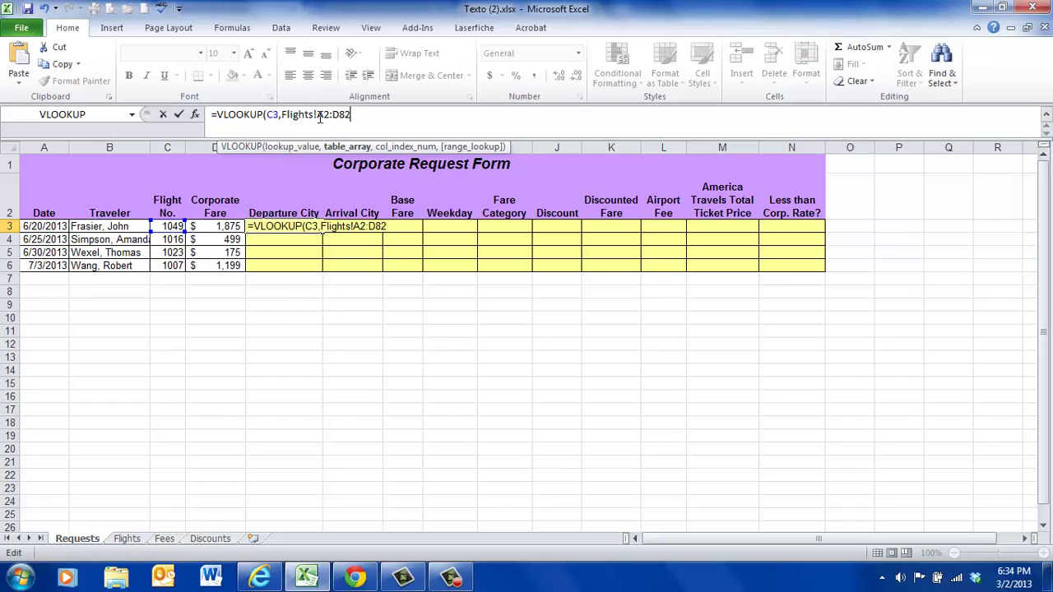
left_click_drag(318, 116, 352, 116)
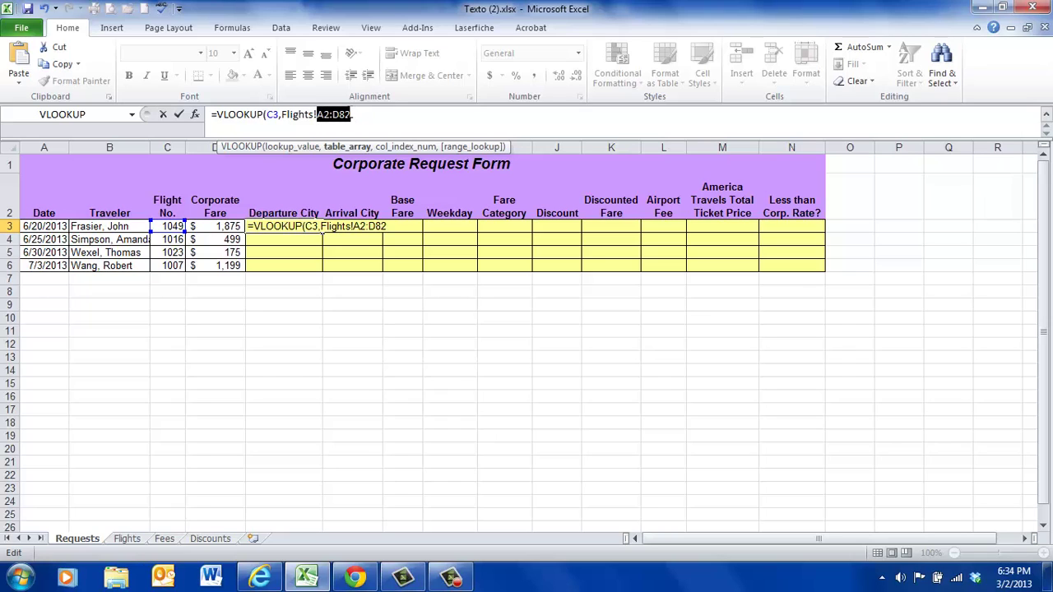
key("F4")
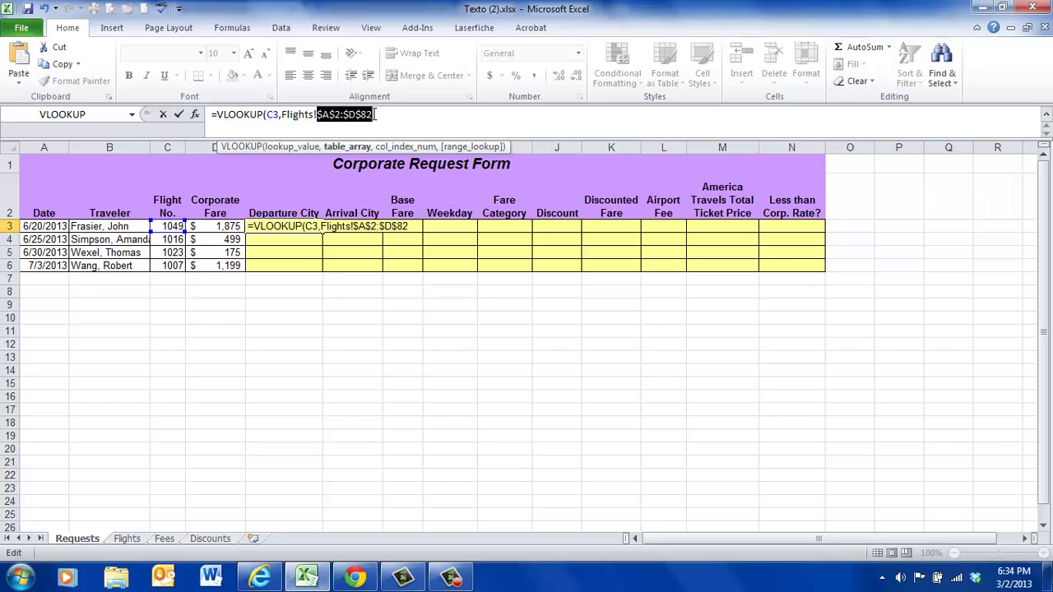
left_click(375, 115)
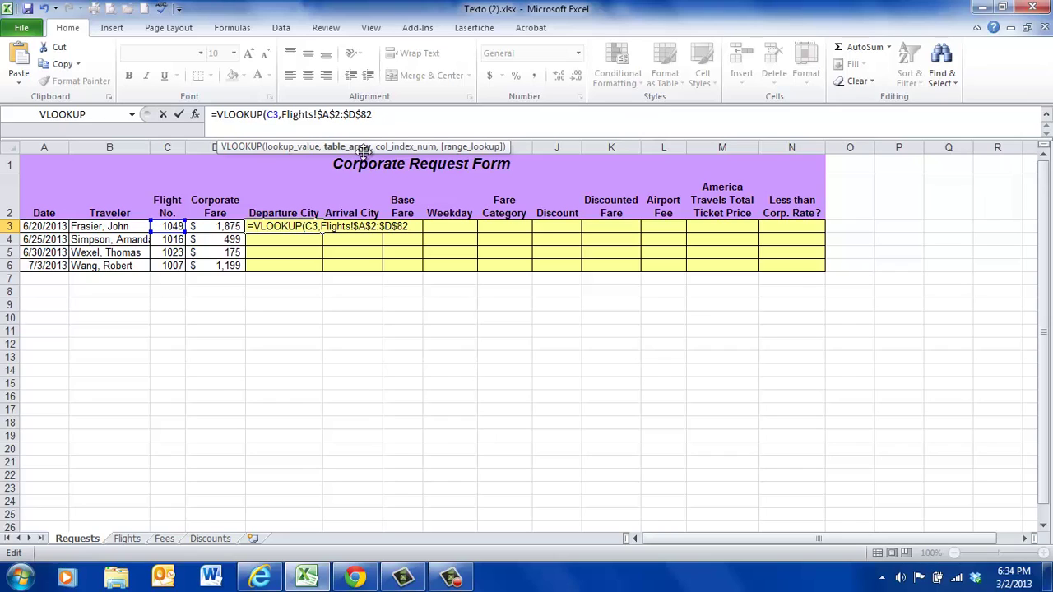
Set the column index in the E3 VLOOKUP formula to 2, the Departure City column of the Flights sheet
type(",")
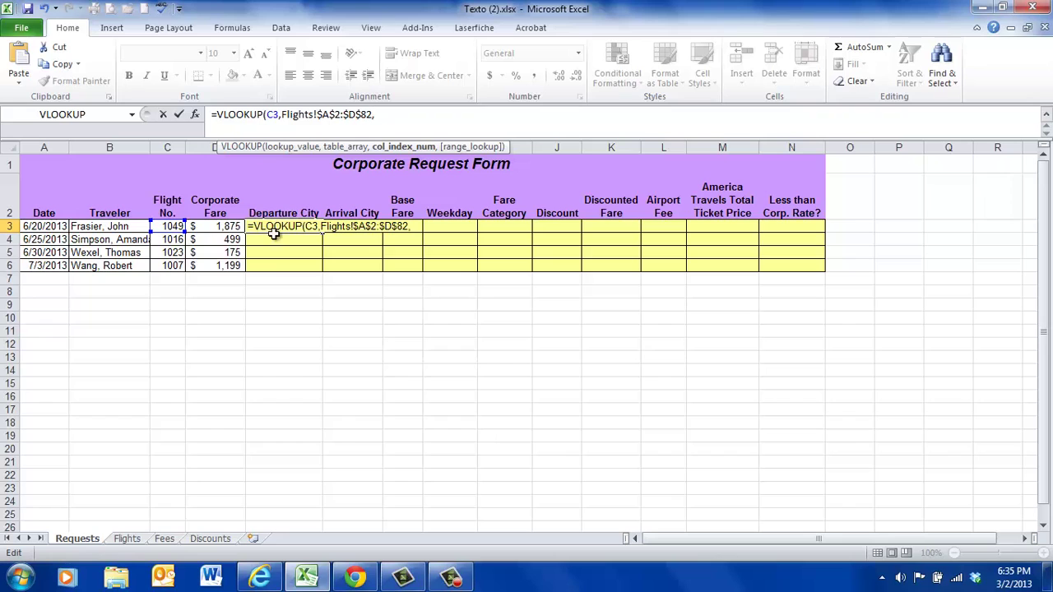
left_click(125, 537)
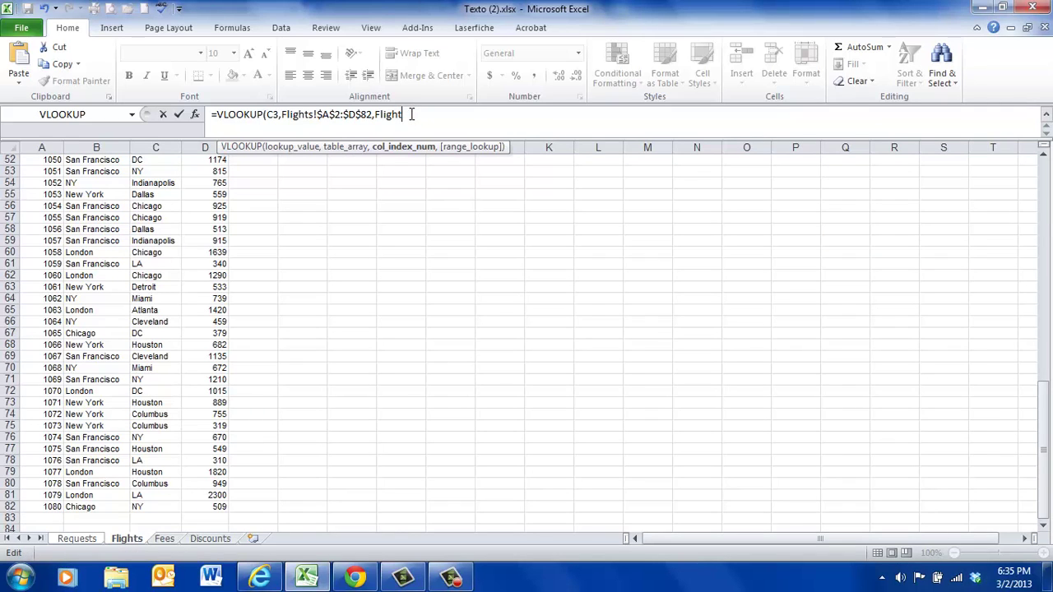
key("BackSpace")
key("BackSpace")
key("BackSpace")
key("BackSpace")
left_click_drag(1044, 458, 1005, 193)
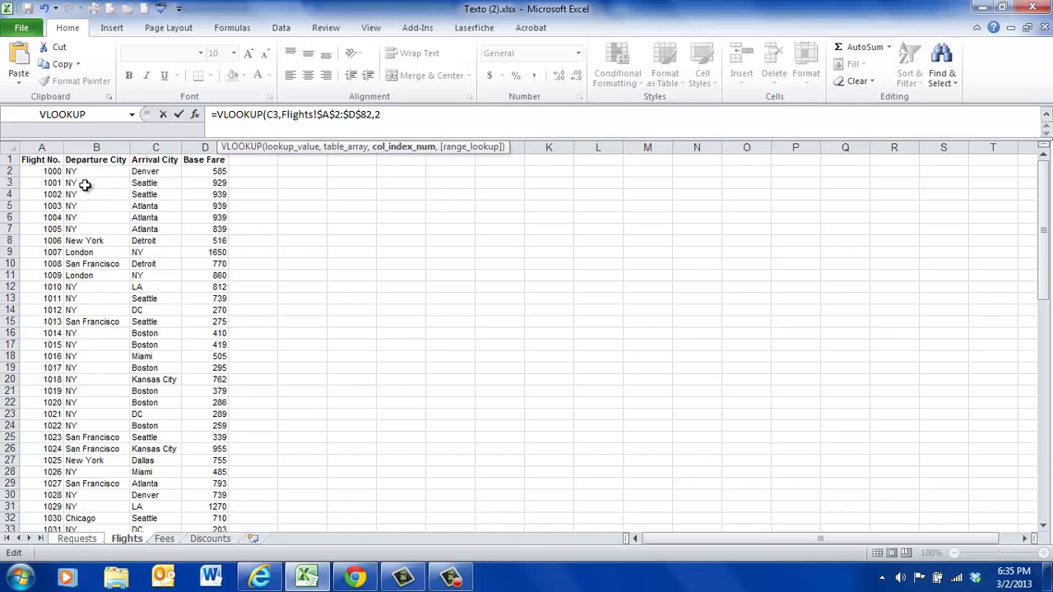
key("ctrl+Page_Up")
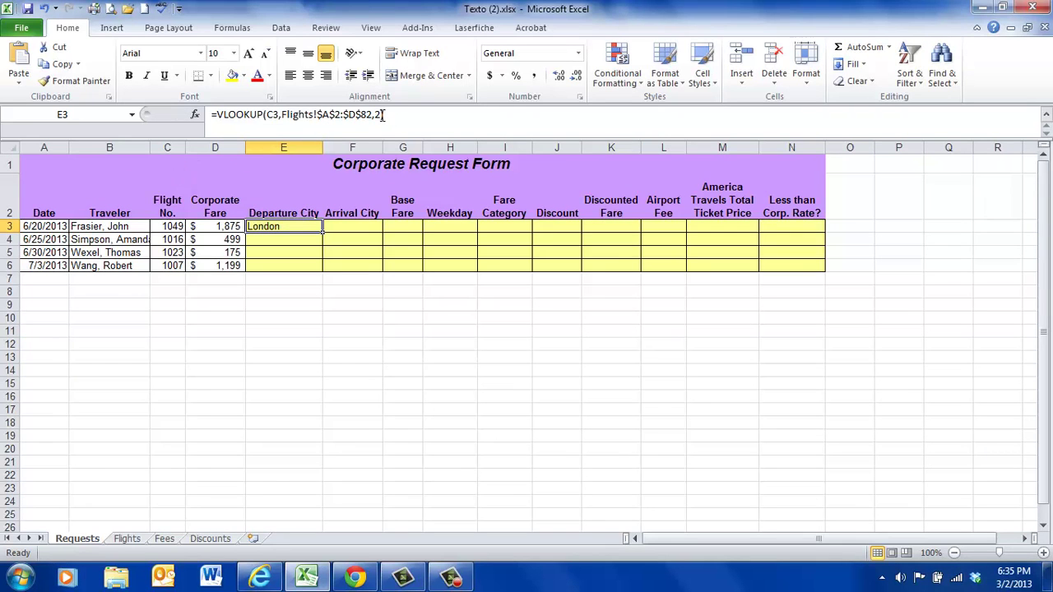
Finish the E3 formula as =VLOOKUP(C3,Flights!$A$2:$D$82,2,), leaving the range lookup argument blank
type(")")
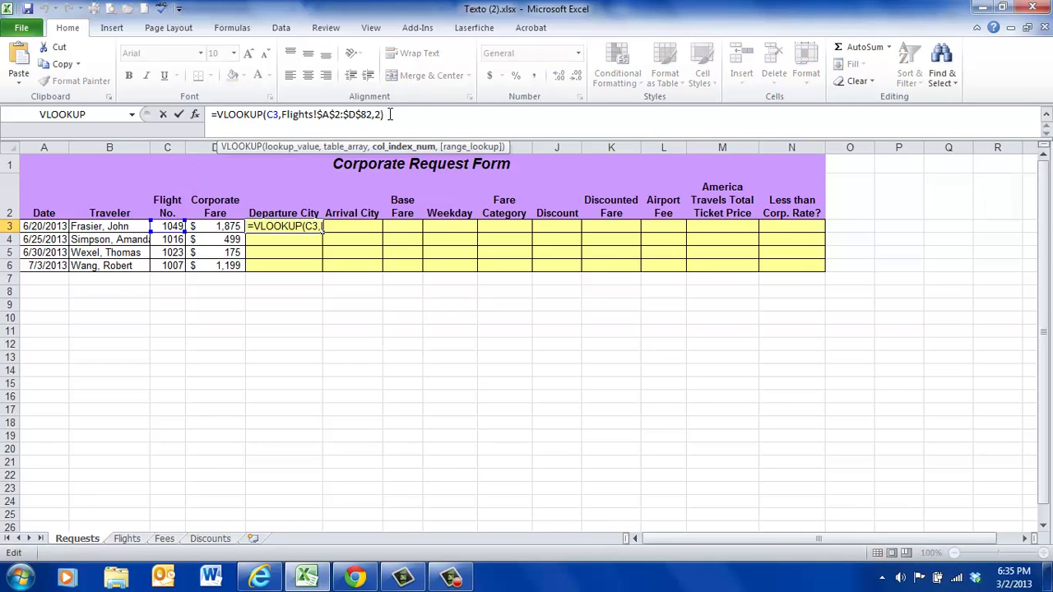
key("BackSpace")
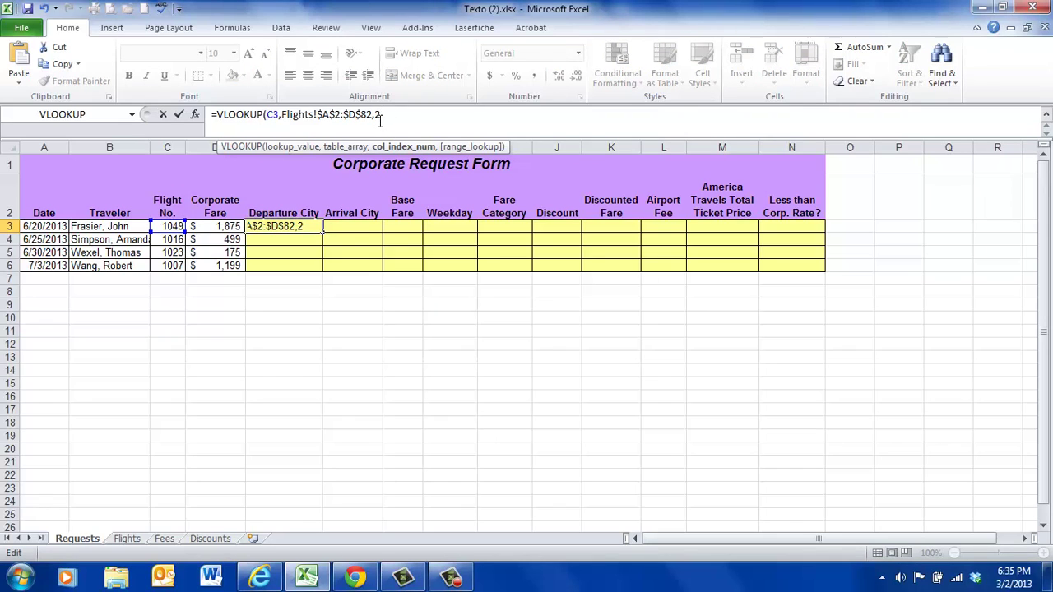
type(",")
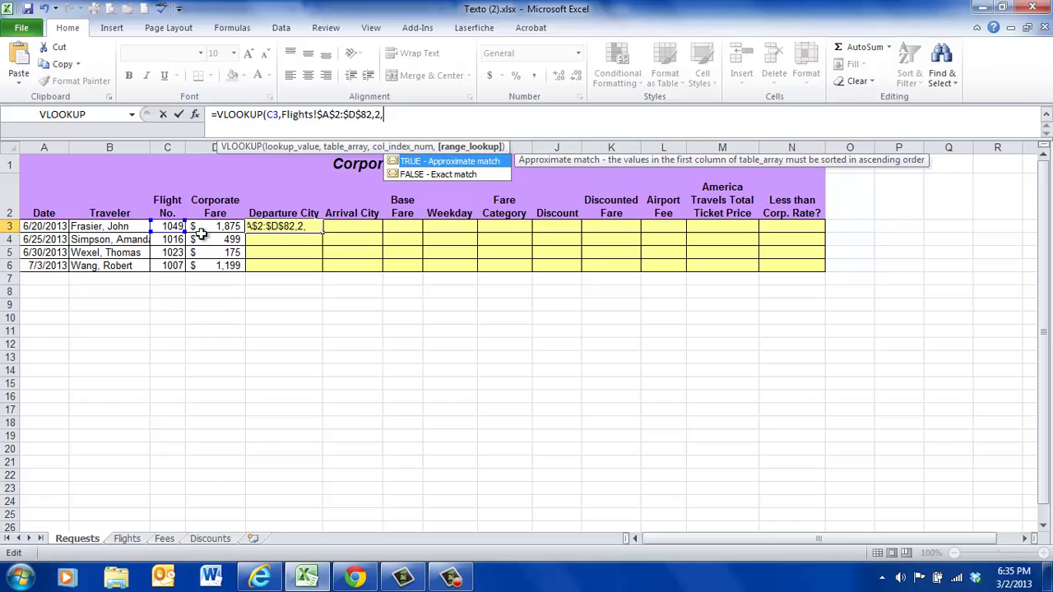
left_click(450, 175)
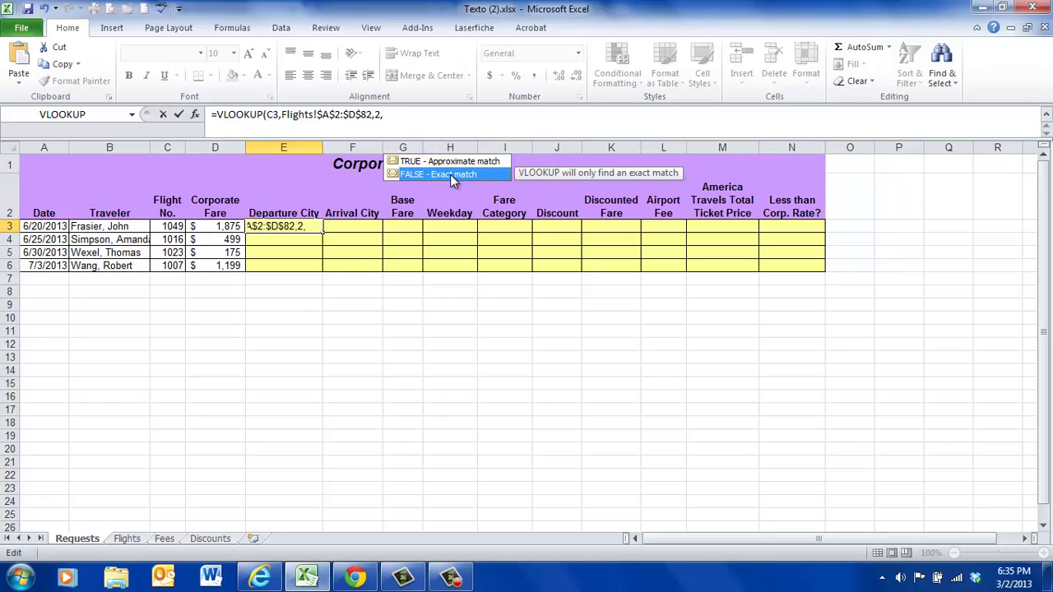
type(")")
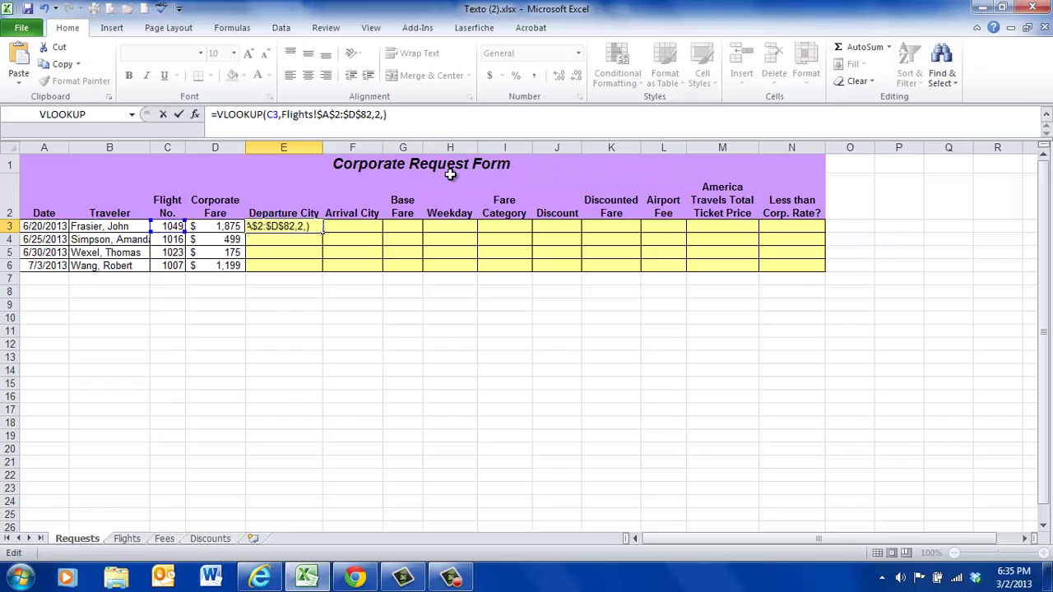
key("Return")
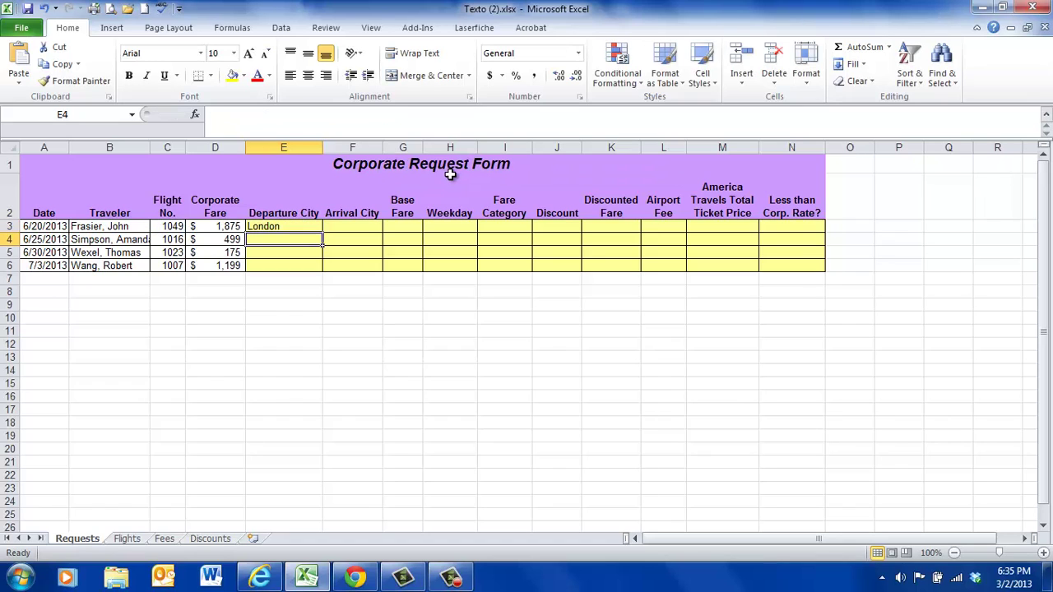
Check the departure city in E3 against the entry for flight 1049 on the Flights sheet
left_click(288, 227)
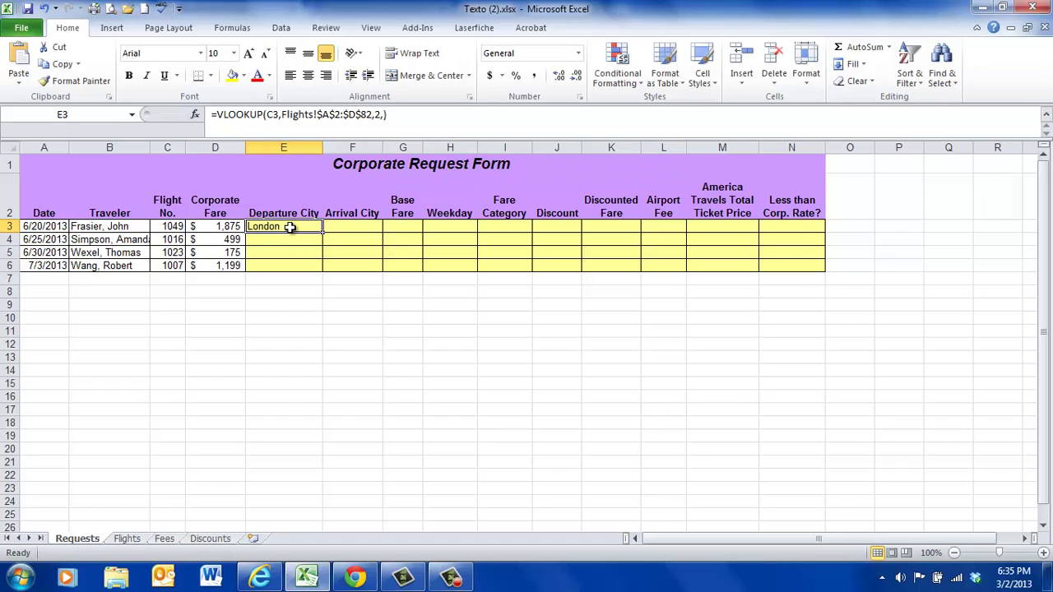
left_click(130, 540)
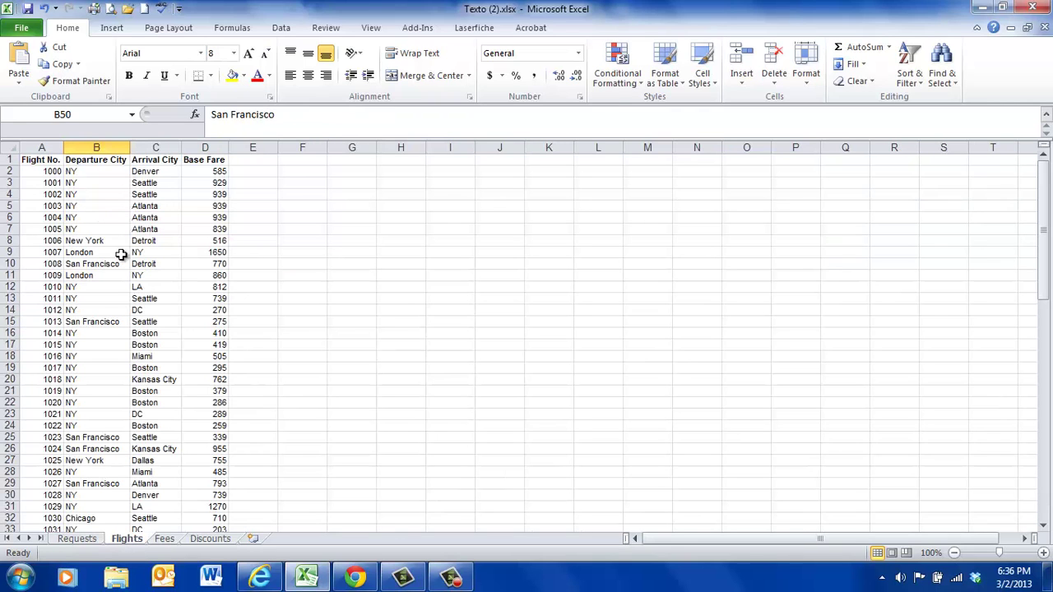
scroll(101, 377, "down", 5)
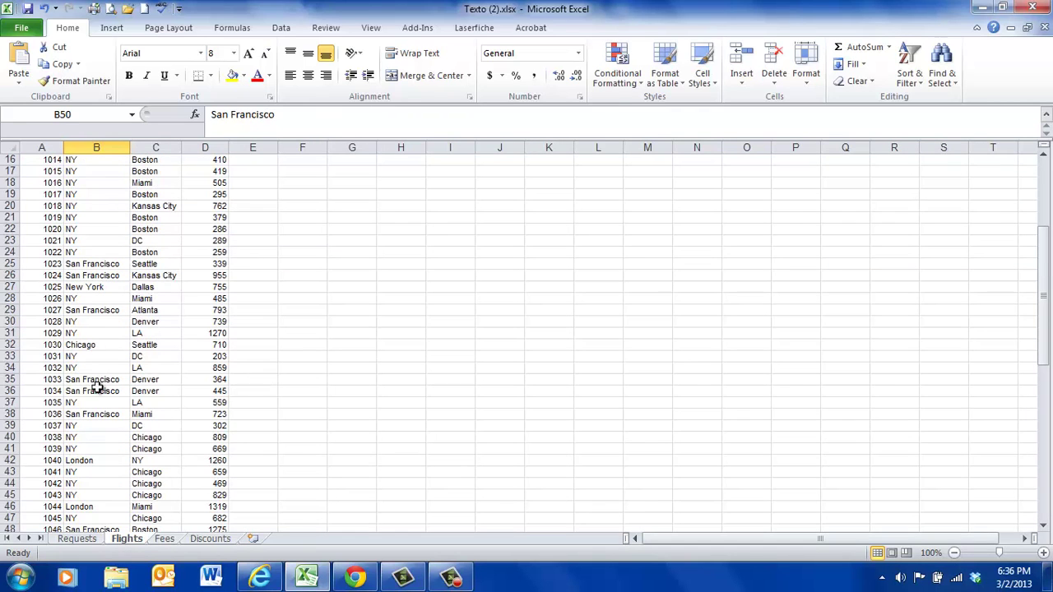
scroll(93, 411, "down", 4)
scroll(82, 432, "down", 1)
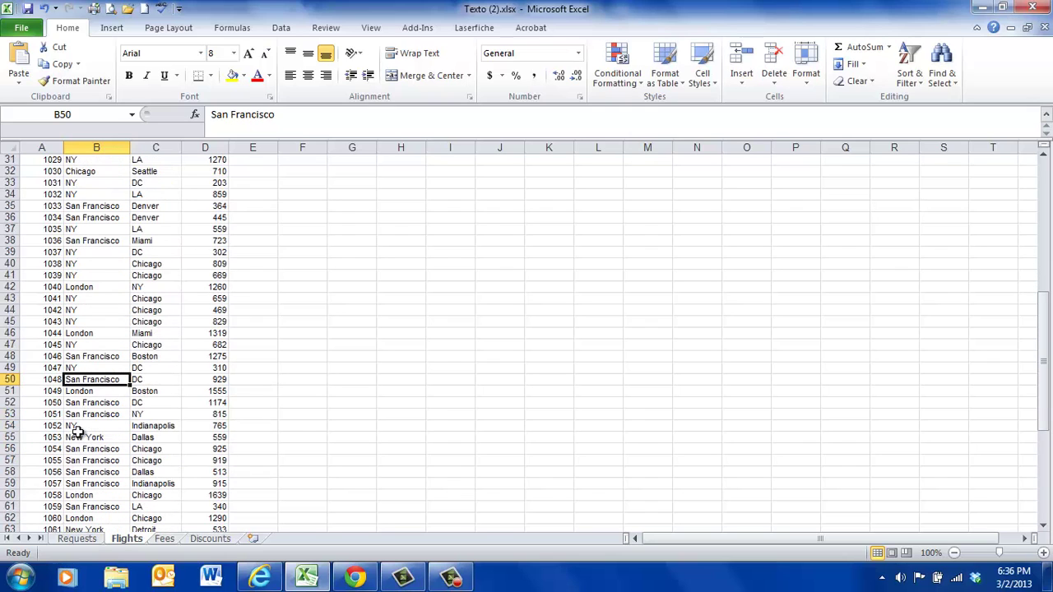
left_click(92, 391)
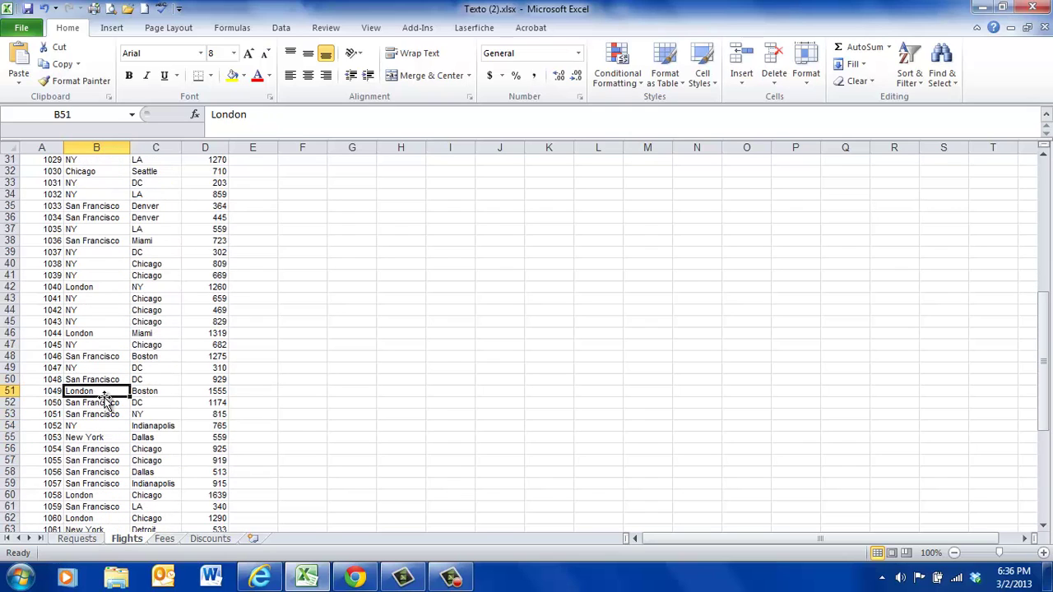
left_click(89, 541)
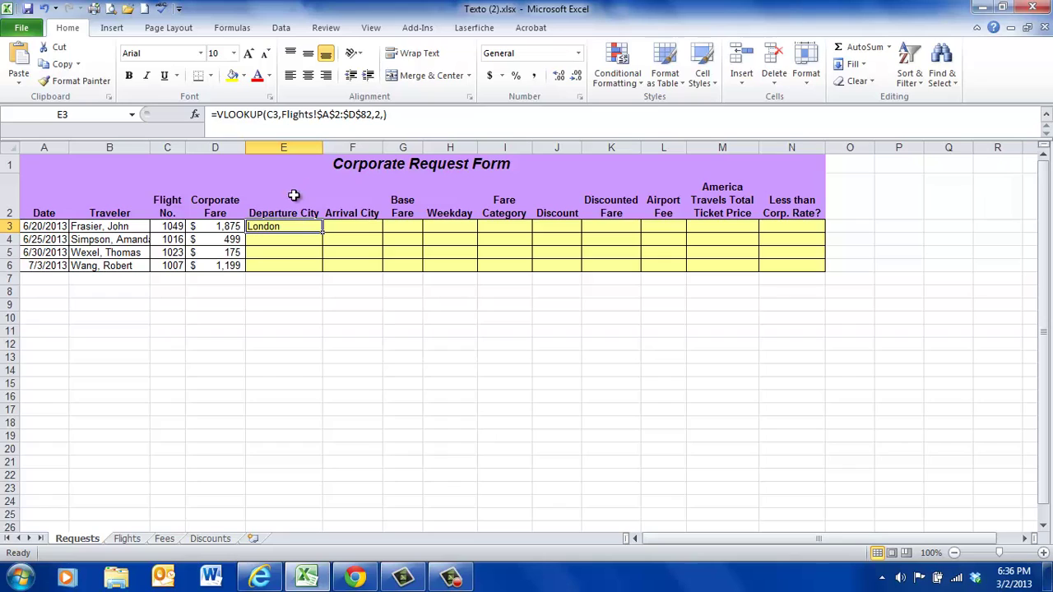
Copy the Departure City formula from E3 down to E6 and across to Arrival City cell F3
double_click(322, 234)
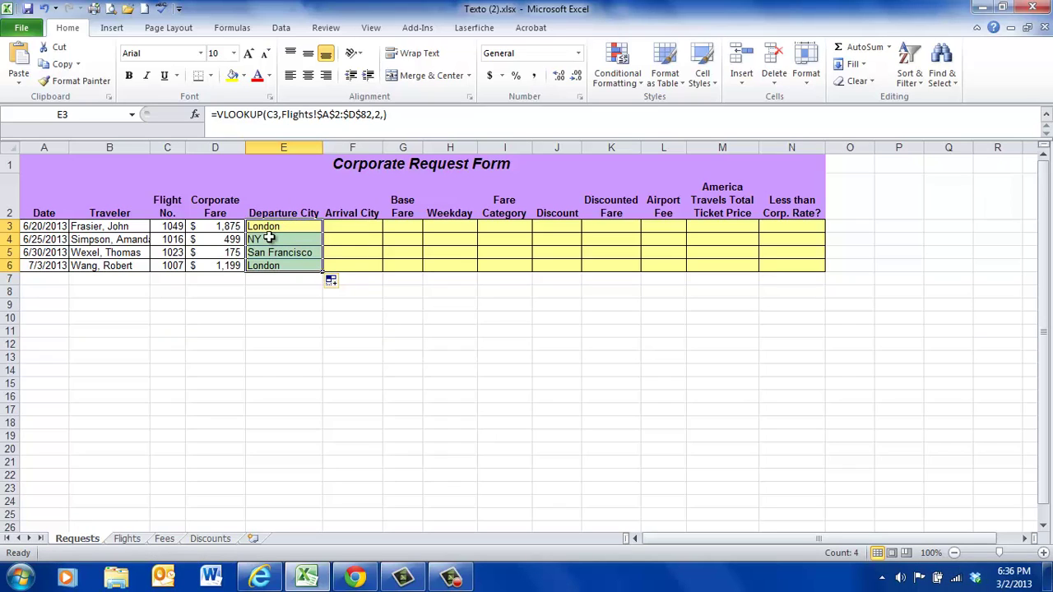
left_click(351, 230)
left_click(310, 229)
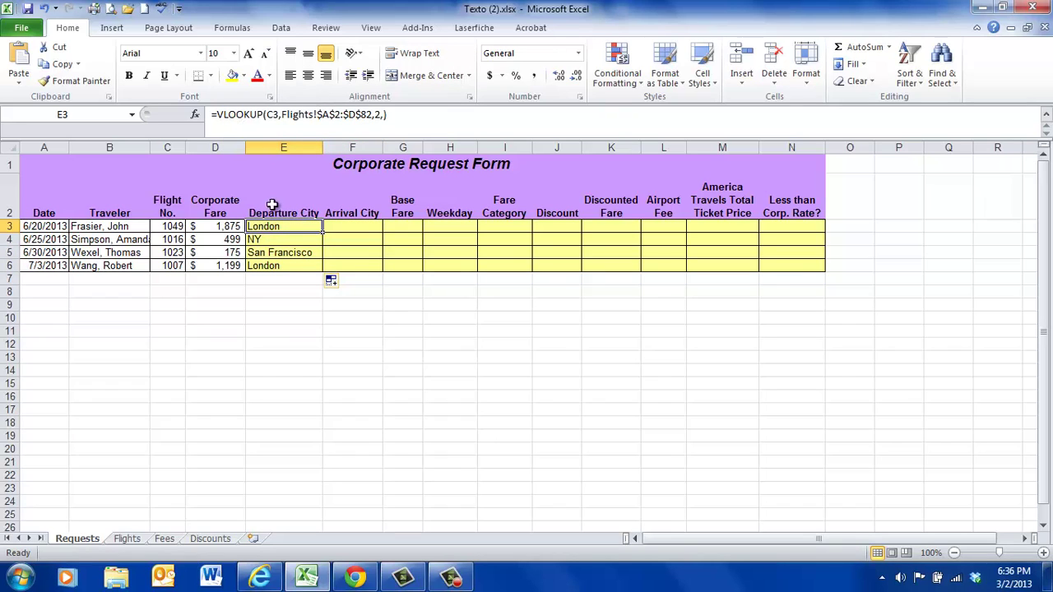
left_click_drag(323, 231, 376, 230)
left_click(359, 227)
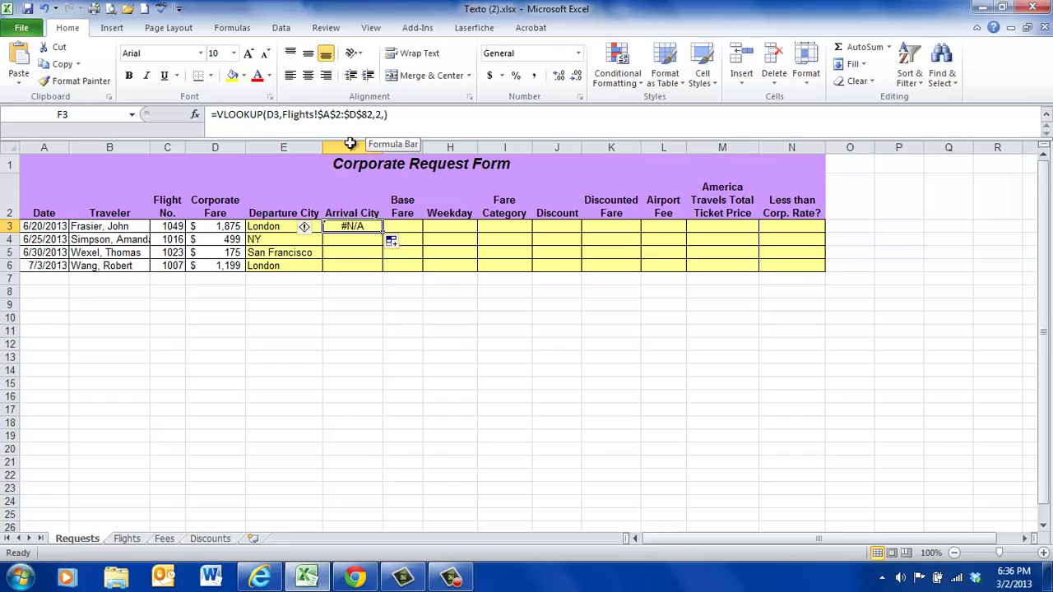
Change the column index in the F3 formula to 3, matching the Arrival City column on the Flights sheet
left_click(126, 538)
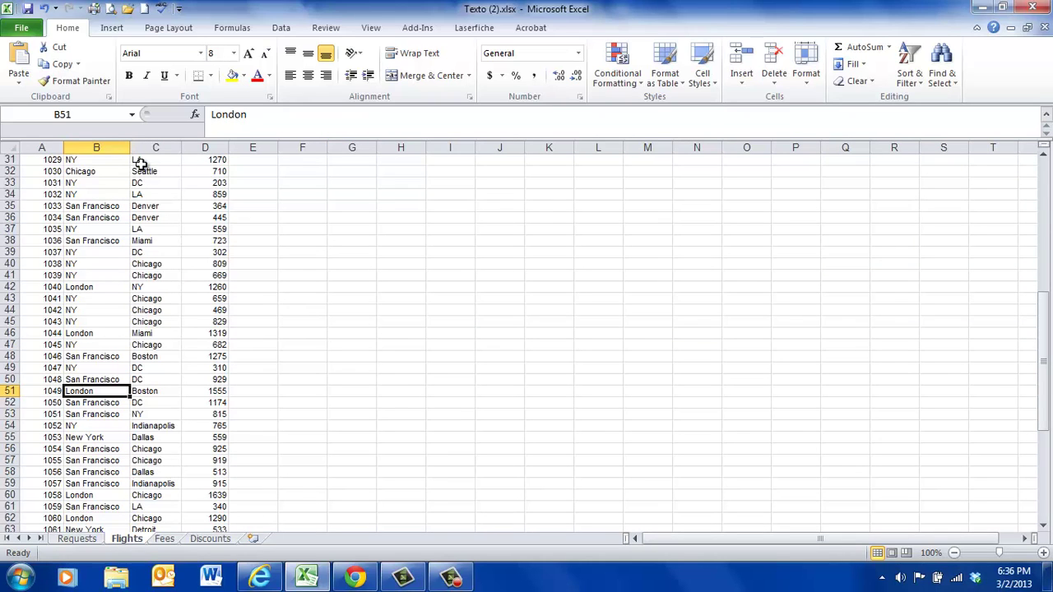
scroll(794, 303, "up", 10)
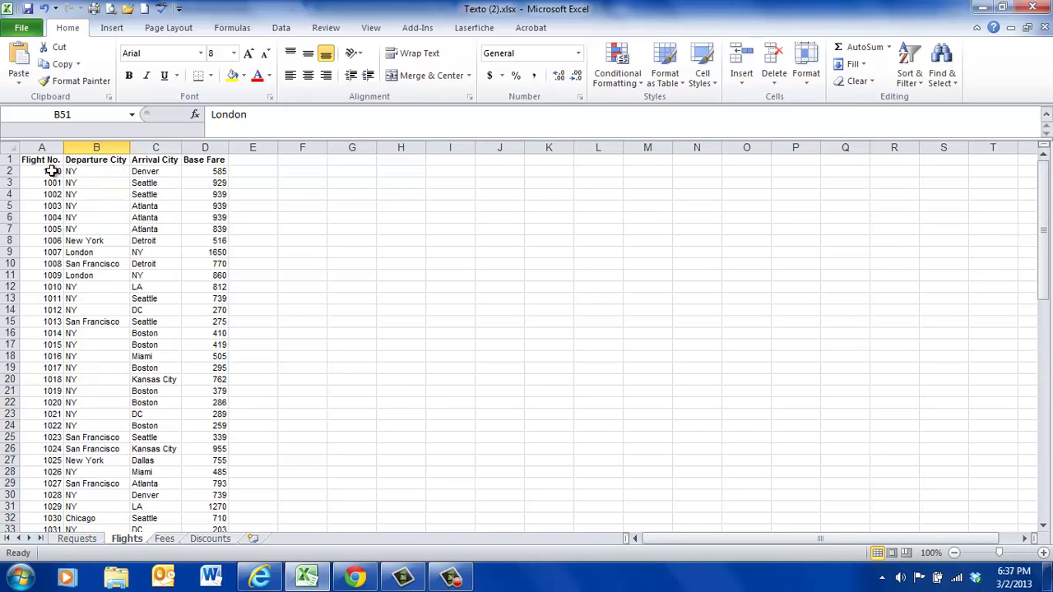
left_click_drag(47, 182, 47, 204)
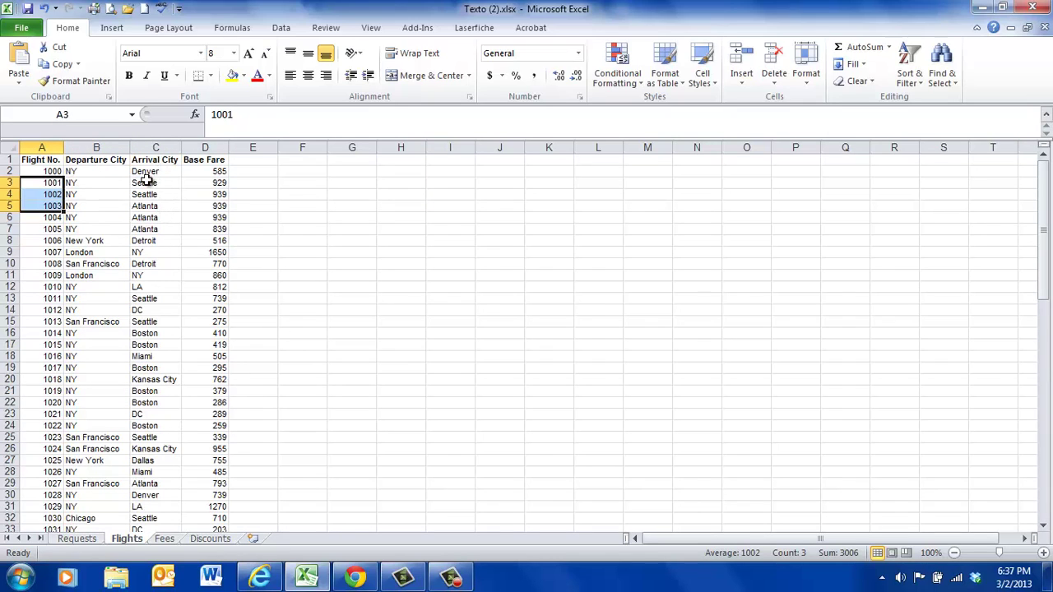
left_click(76, 538)
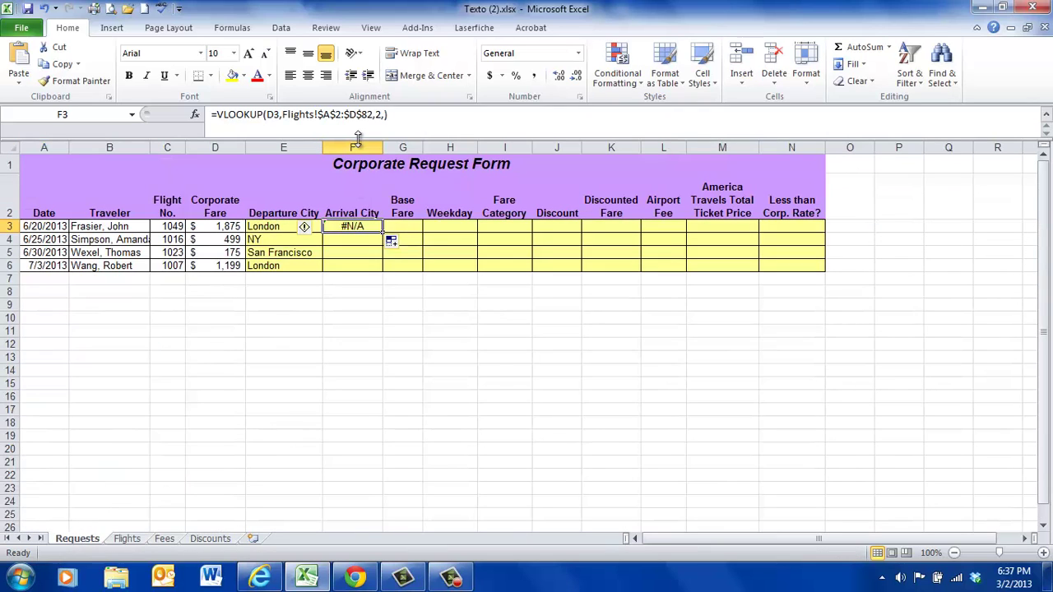
left_click(385, 114)
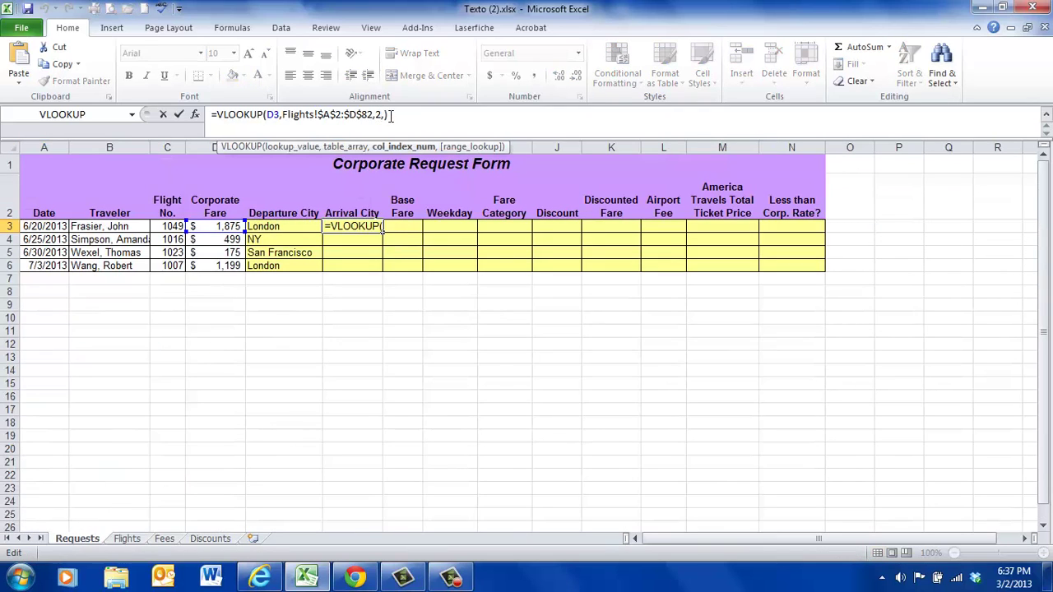
key("BackSpace")
type("3")
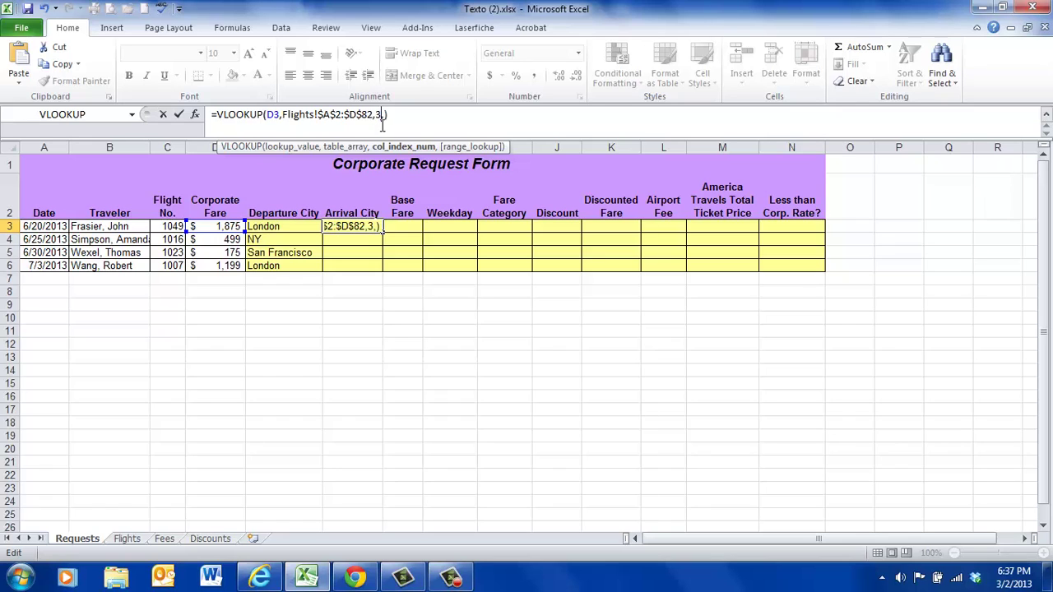
key("Return")
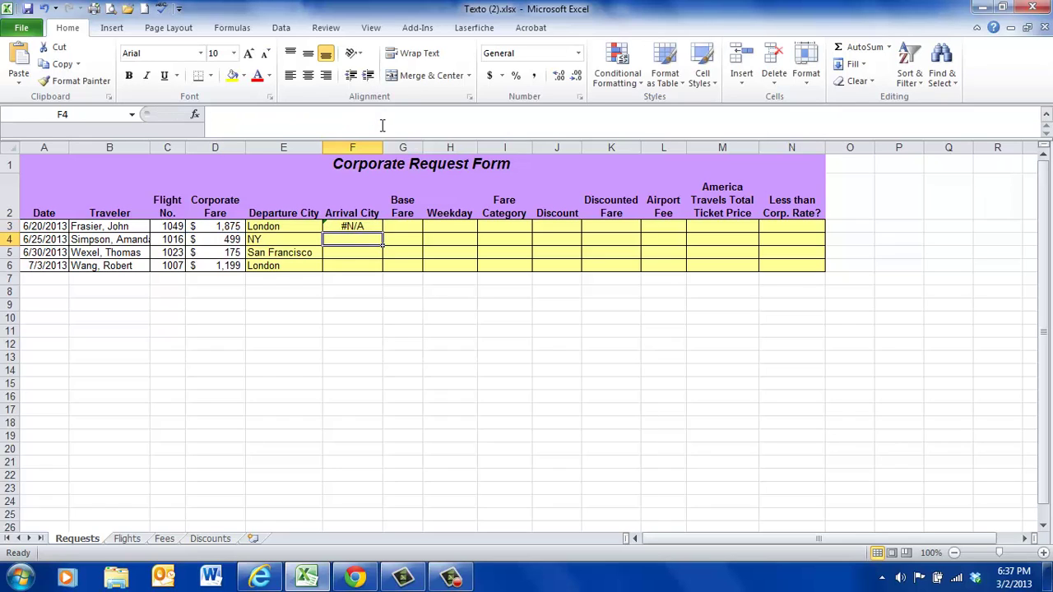
Refill Arrival City cell F3 with the departure lookup using FALSE for exact match, and change its lookup value to C3
left_click(355, 226)
left_click(279, 226)
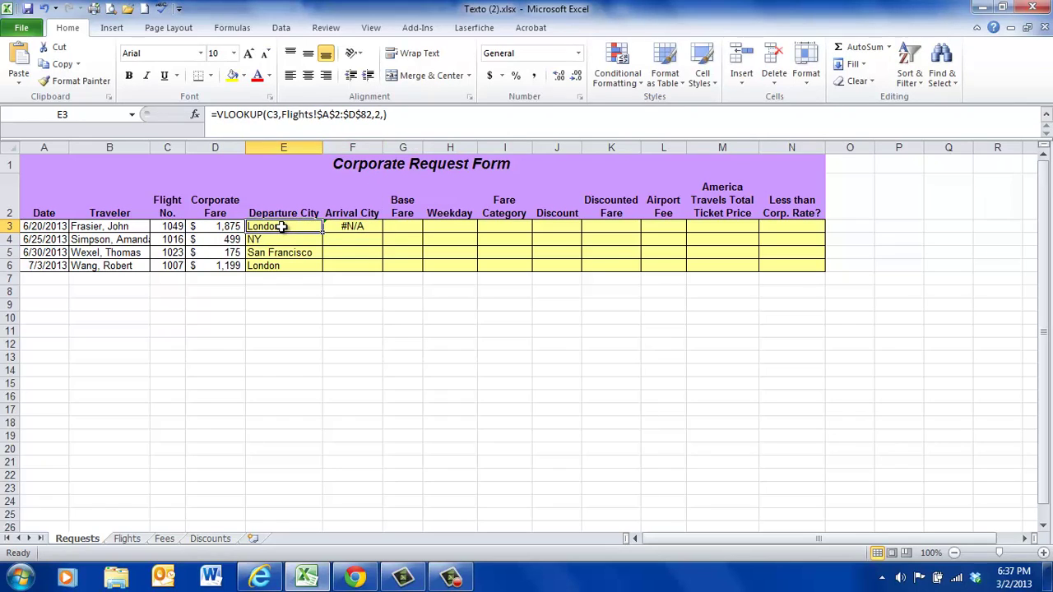
key("Right")
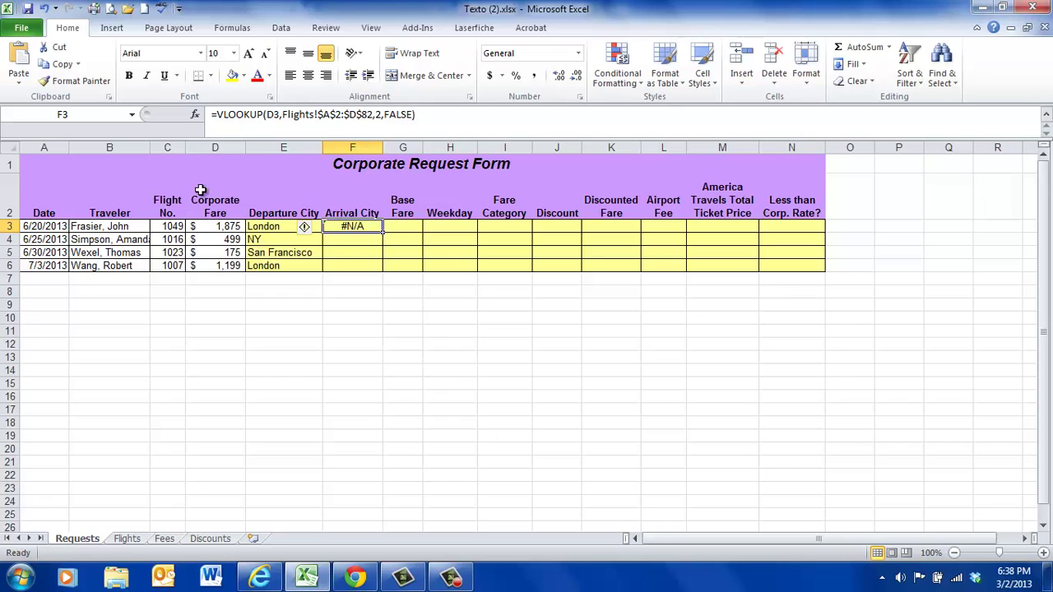
left_click(274, 114)
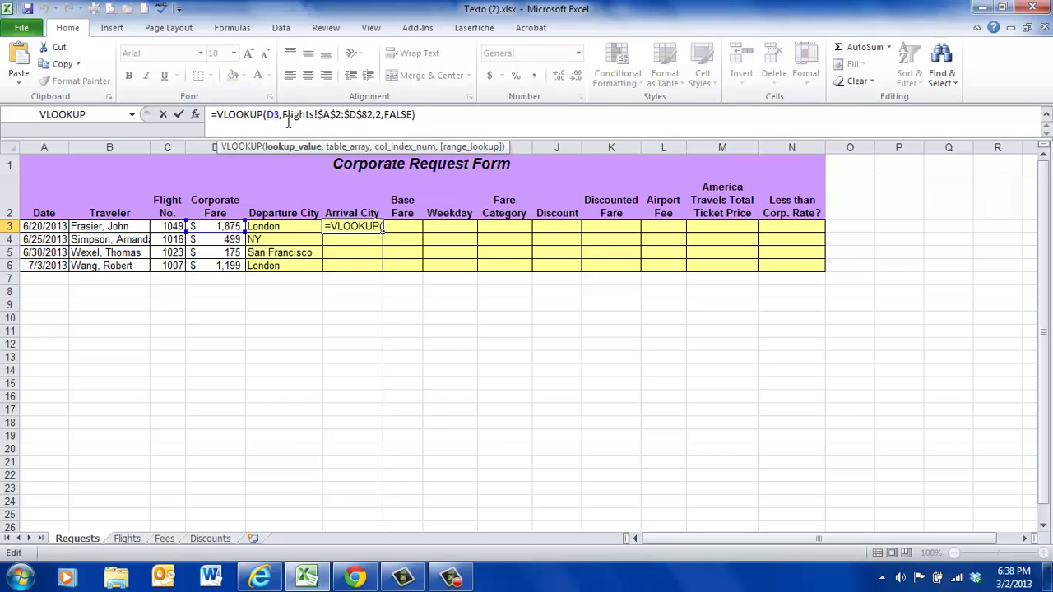
key("BackSpace")
type("c")
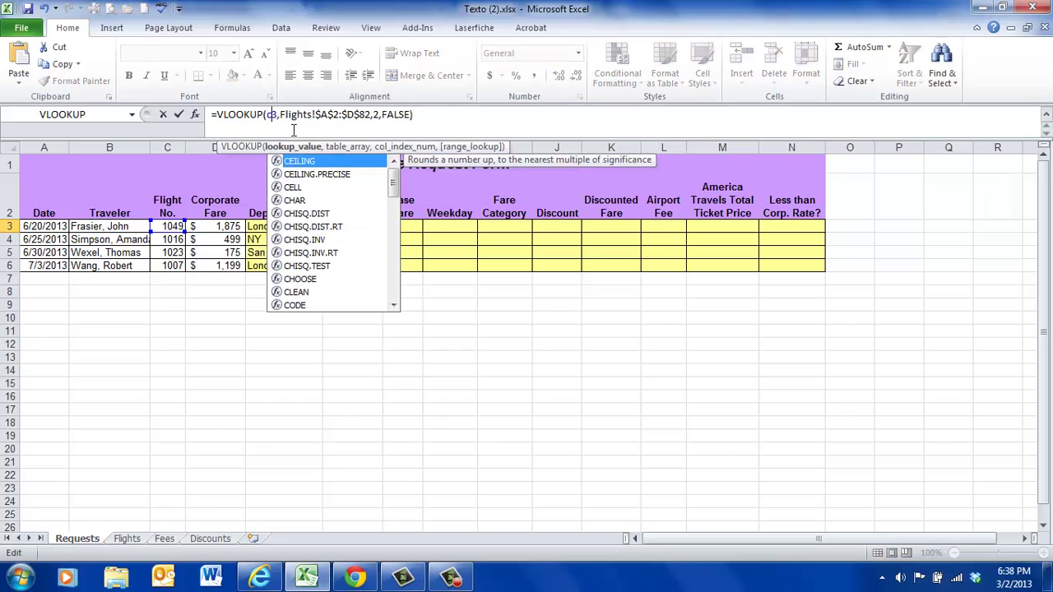
key("Return")
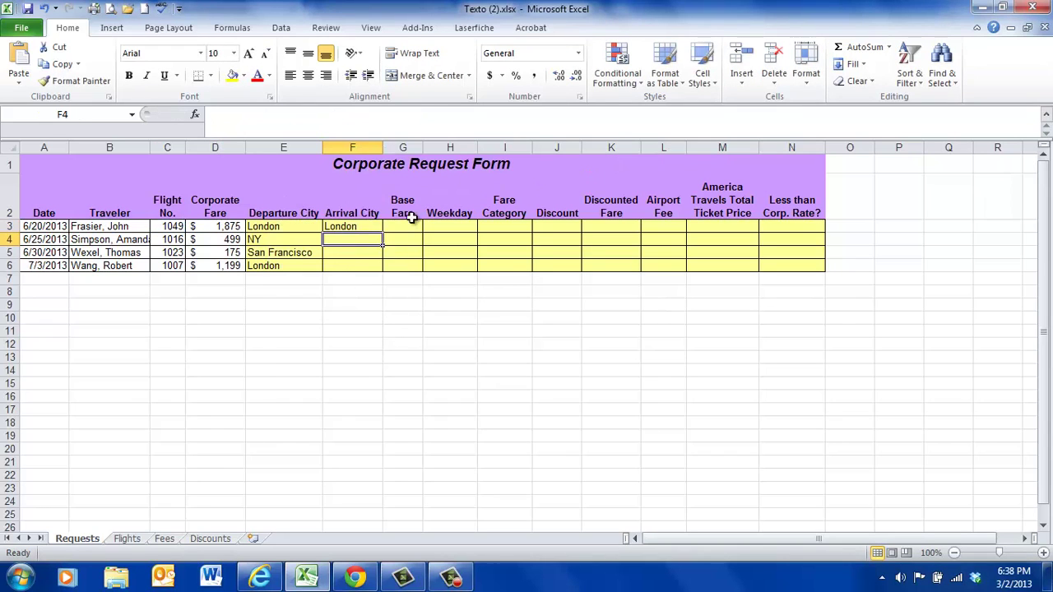
Set the column index in the Arrival City formula in F3 to 3
left_click(352, 226)
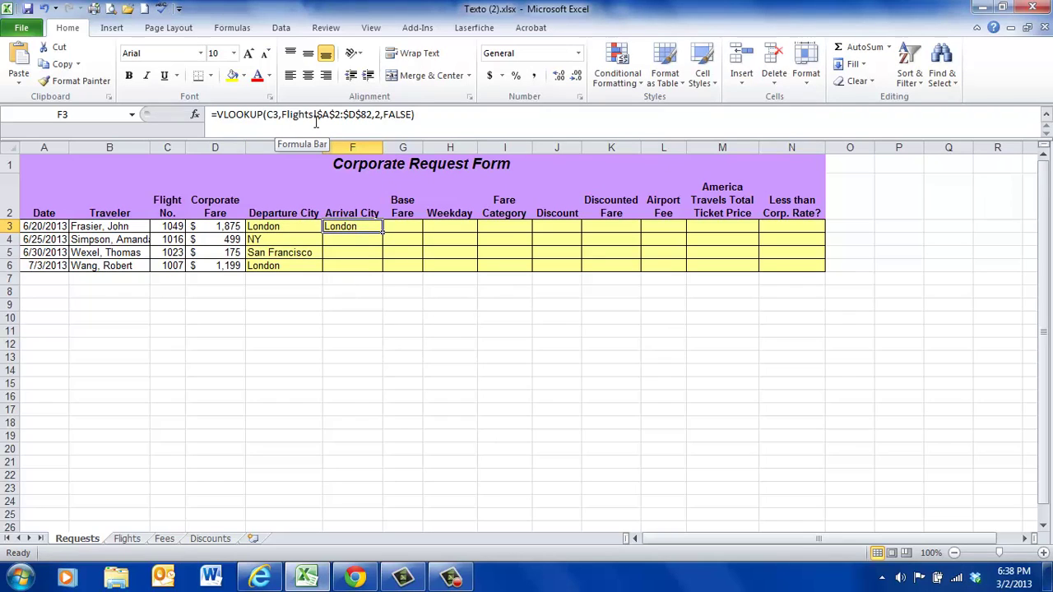
left_click(381, 116)
key("BackSpace")
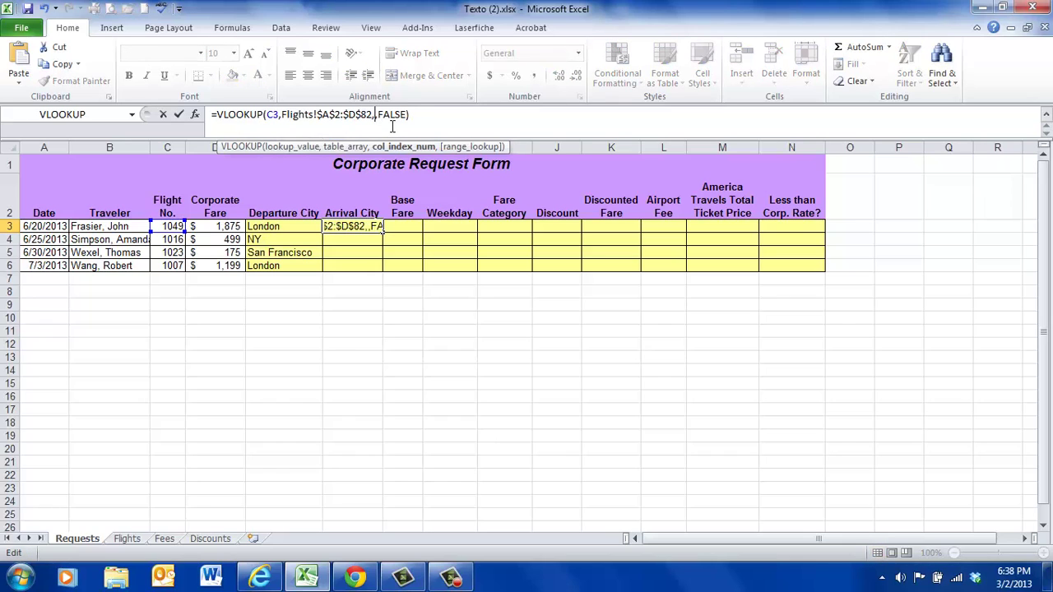
type("3")
key("Return")
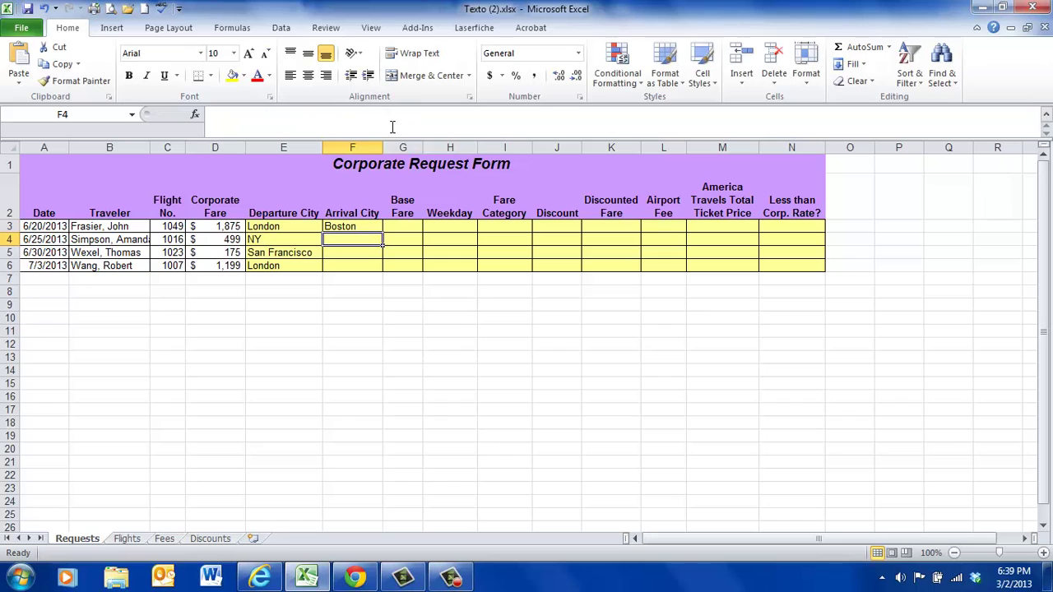
left_click(360, 227)
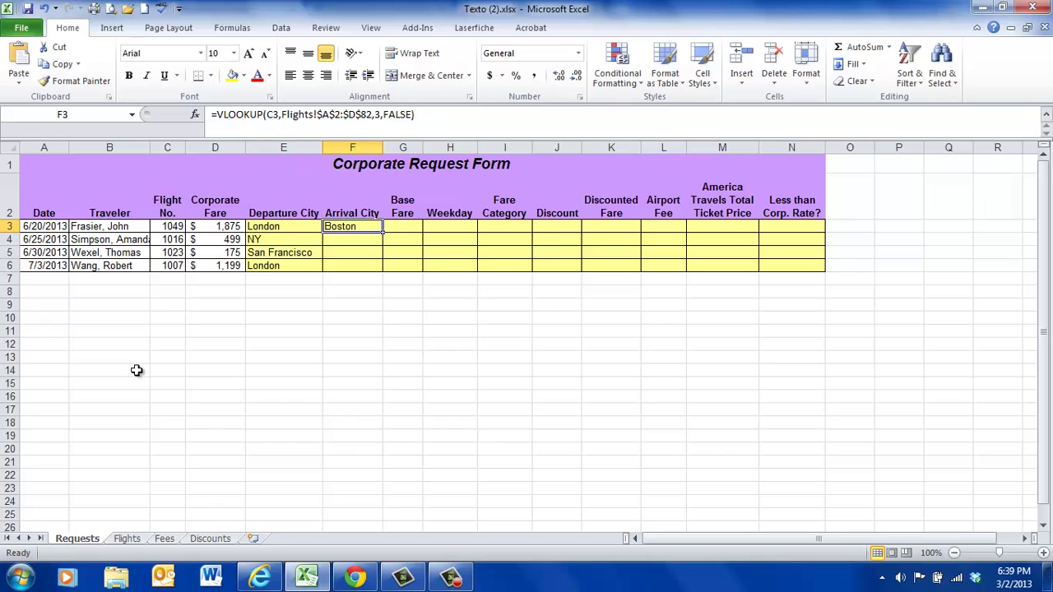
Check the Arrival City column on the Flights sheet, and fill the Arrival City formula from F3 down to F6 on Requests
left_click(128, 540)
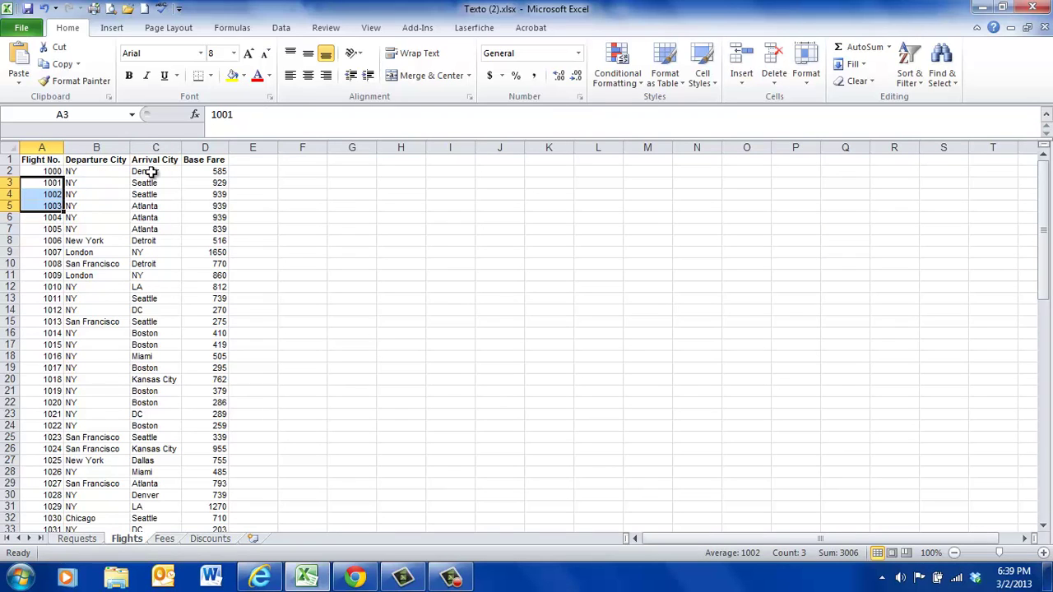
left_click(77, 538)
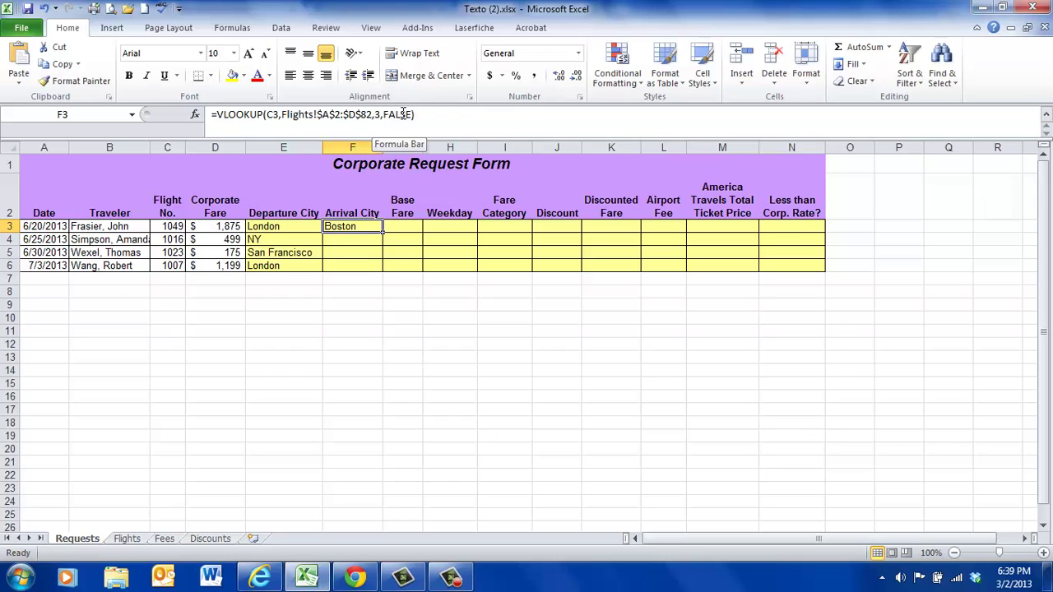
double_click(384, 233)
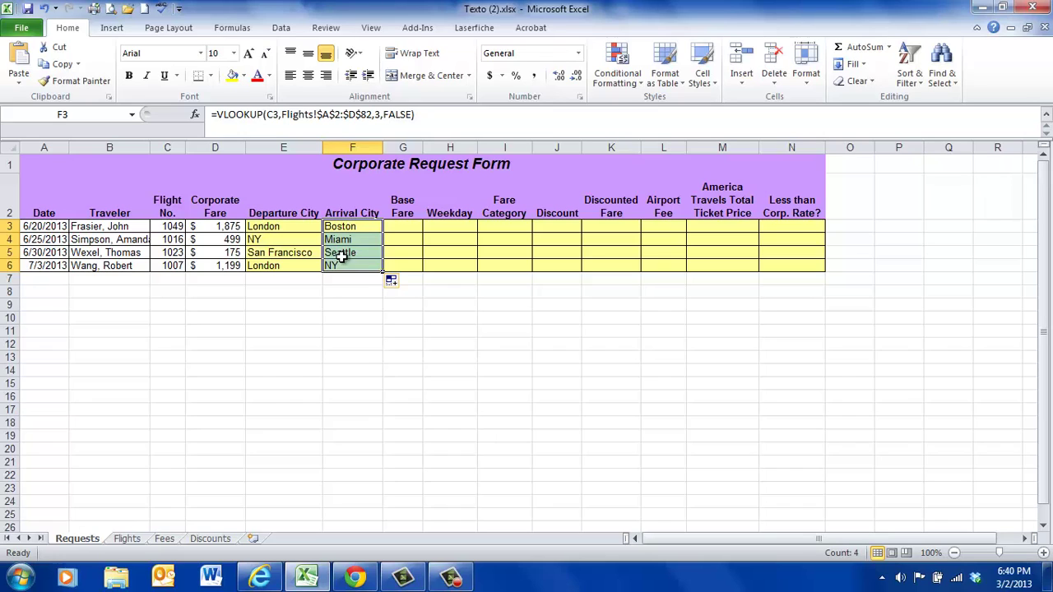
Look at the Base Fare column on the Flights sheet and the Arrival City formula in F3, ending on Base Fare cell G3
left_click(403, 228)
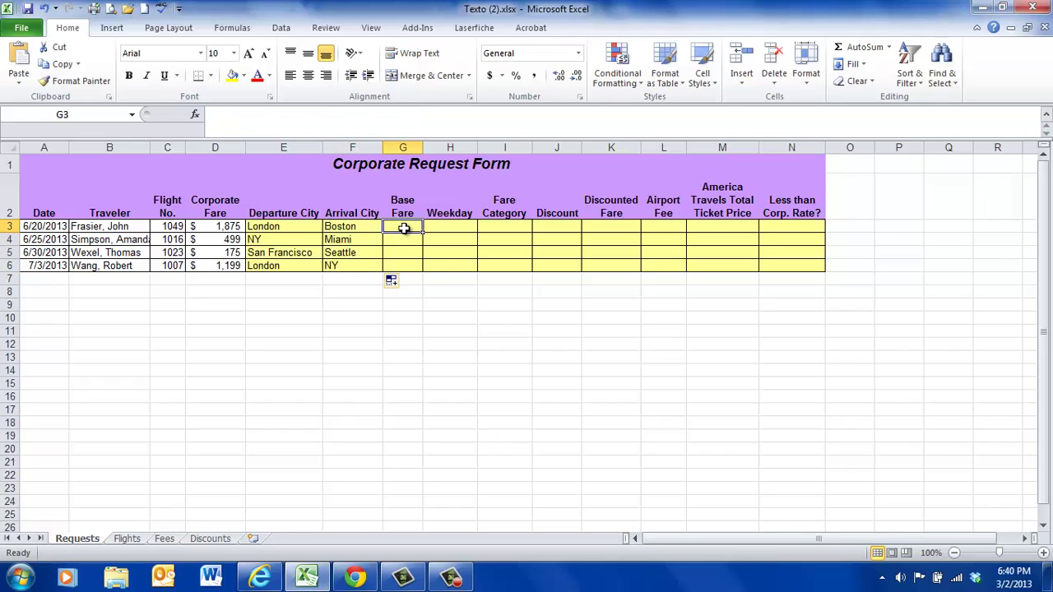
left_click(125, 541)
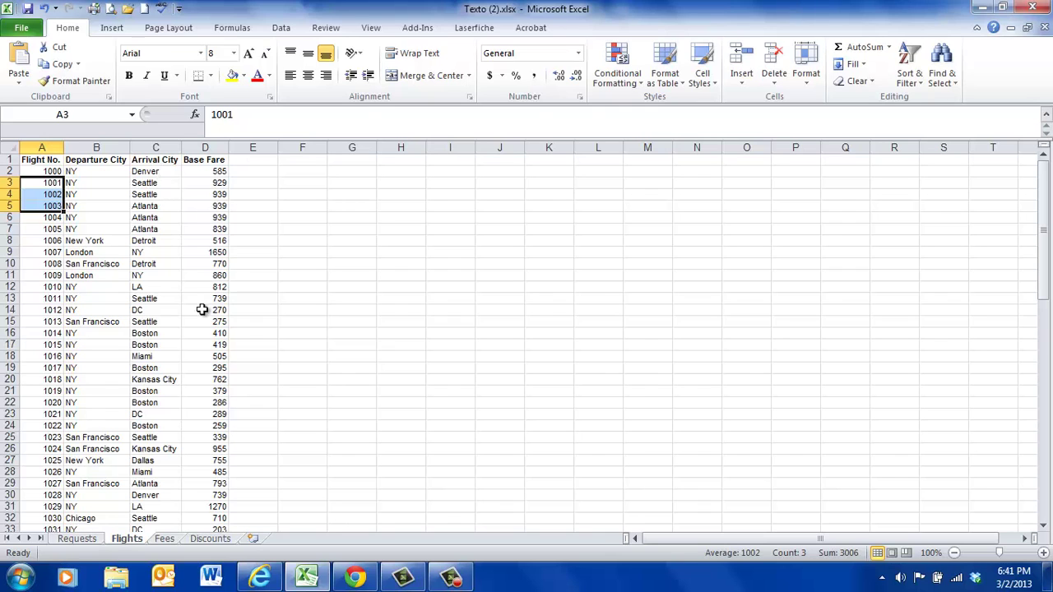
left_click(79, 543)
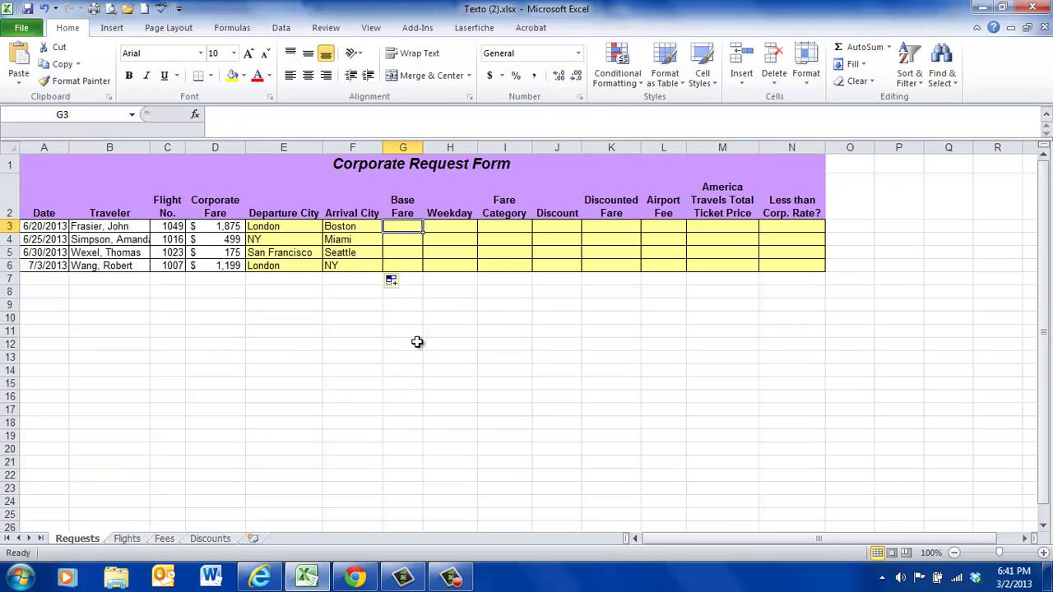
left_click(353, 228)
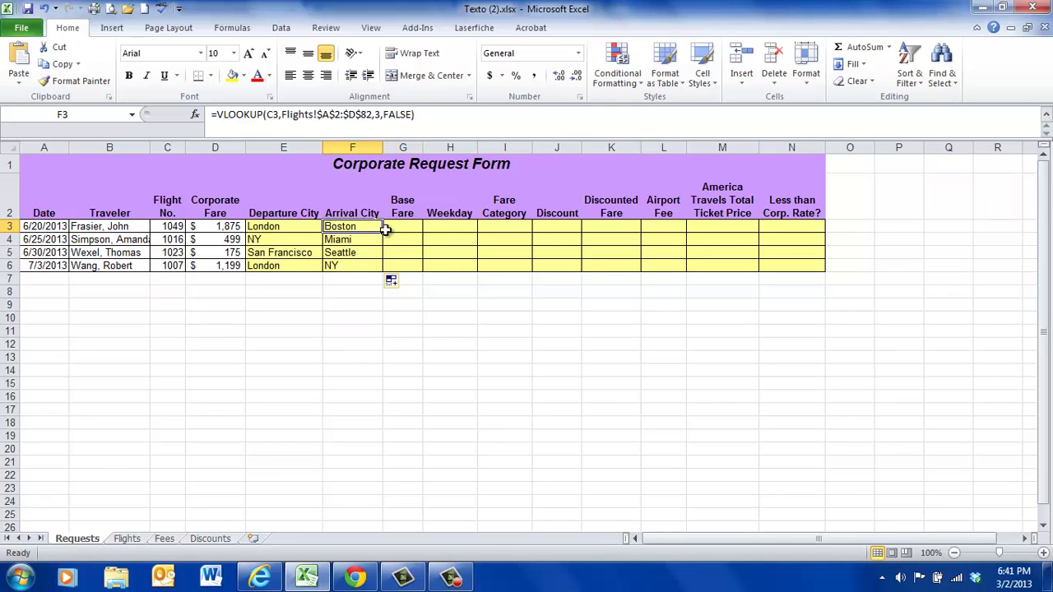
left_click_drag(383, 234, 353, 227)
left_click(409, 225)
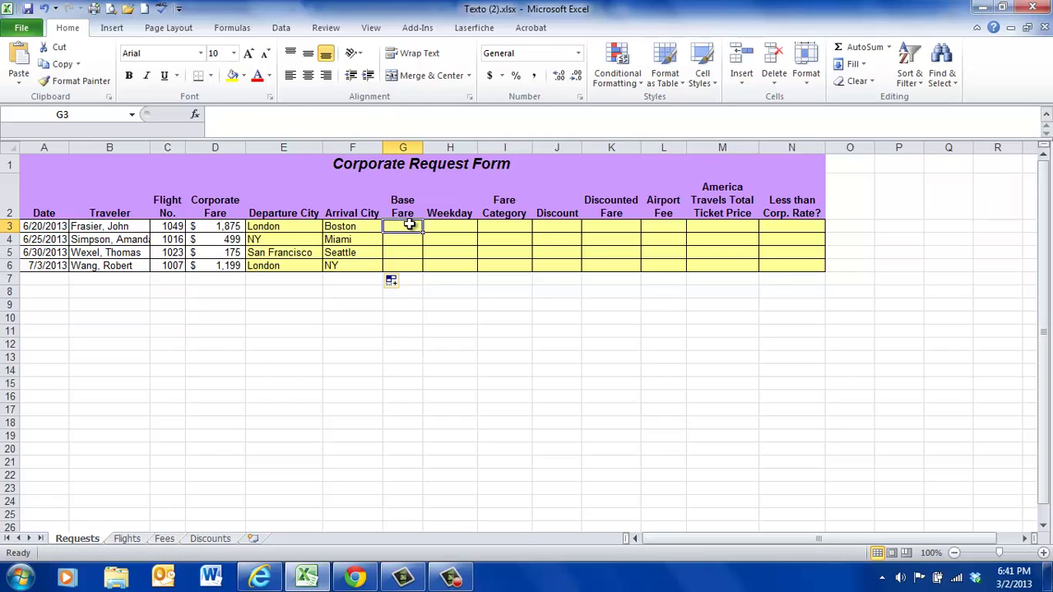
Insert a VLOOKUP function in Base Fare cell G3 with lookup value C3 and table array Flights!A2:D82
left_click(197, 114)
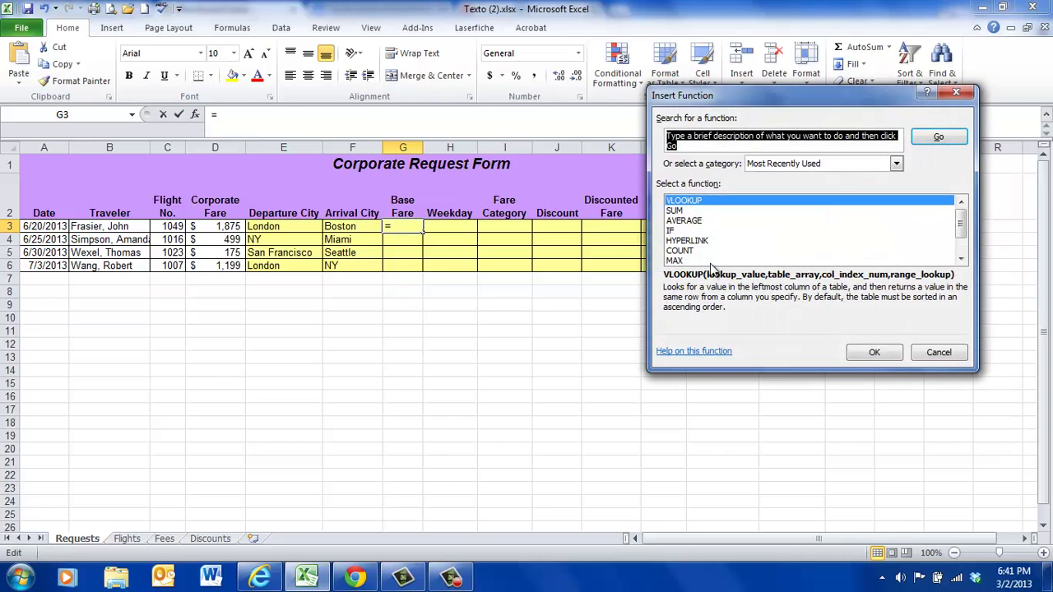
double_click(711, 202)
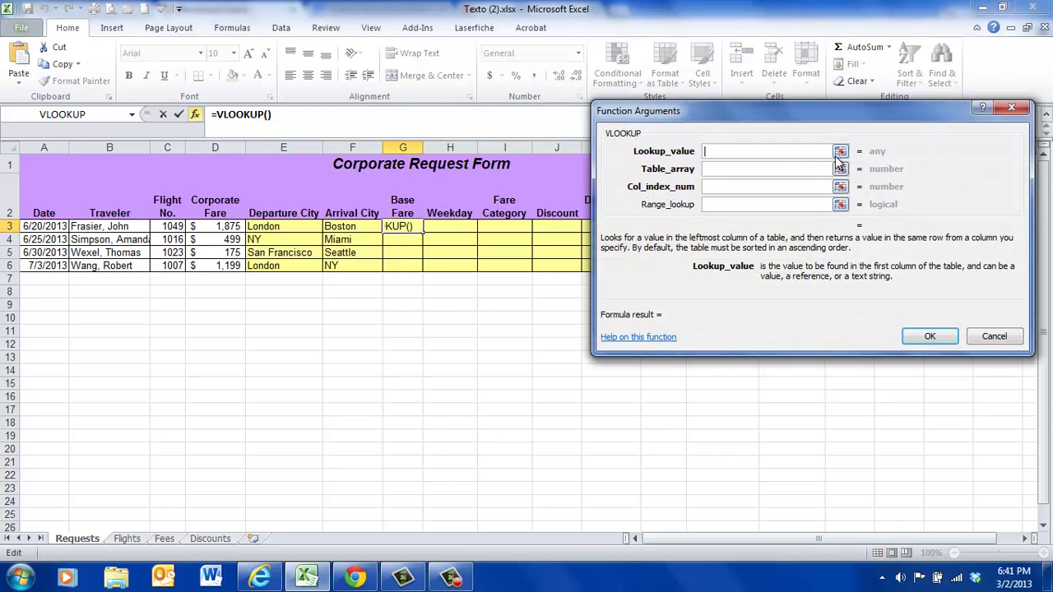
left_click(176, 231)
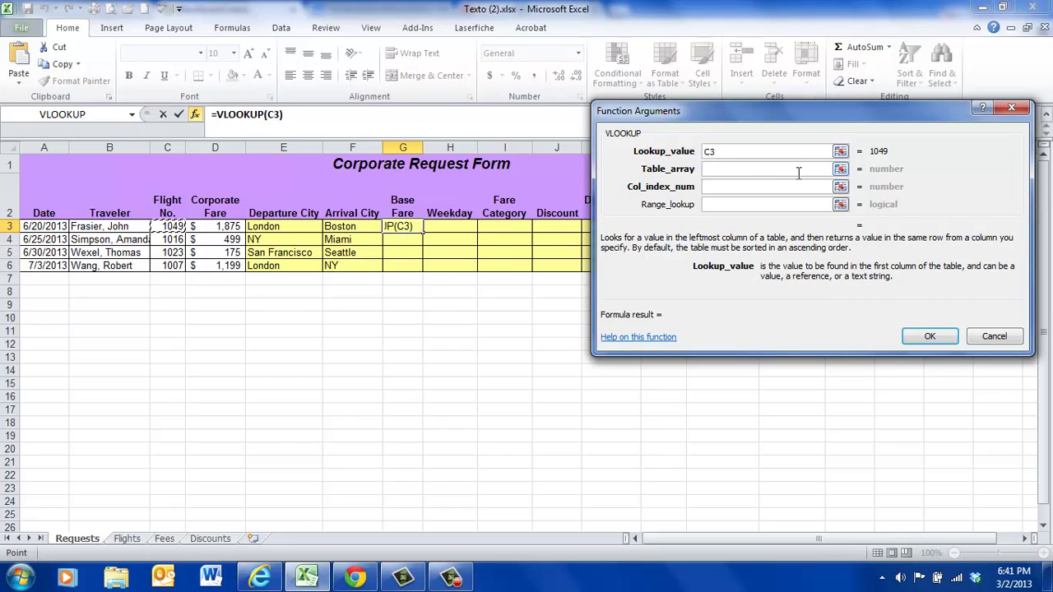
left_click(708, 171)
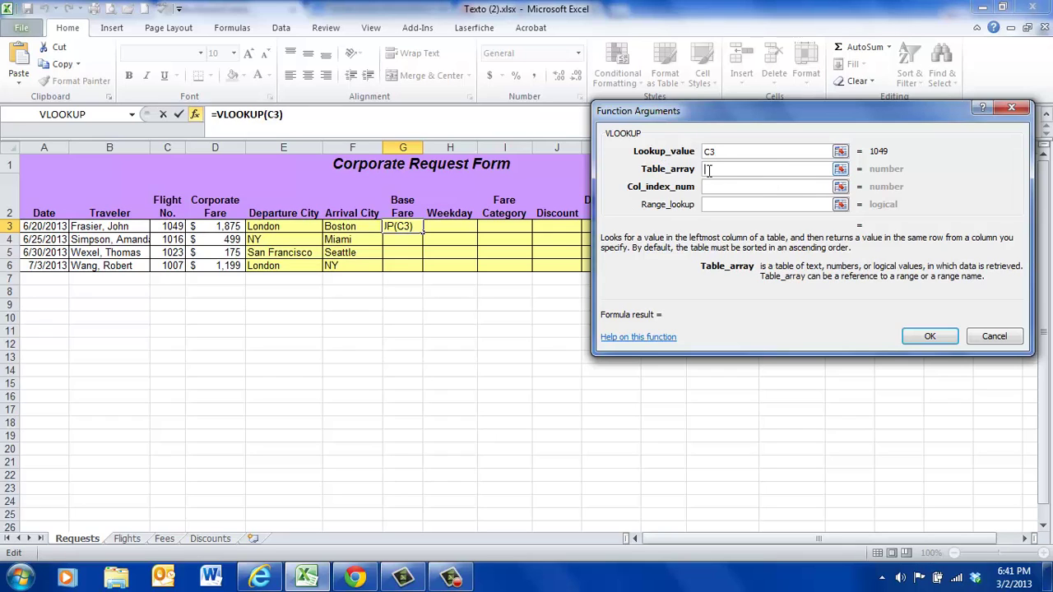
left_click(126, 539)
left_click_drag(37, 174, 204, 507)
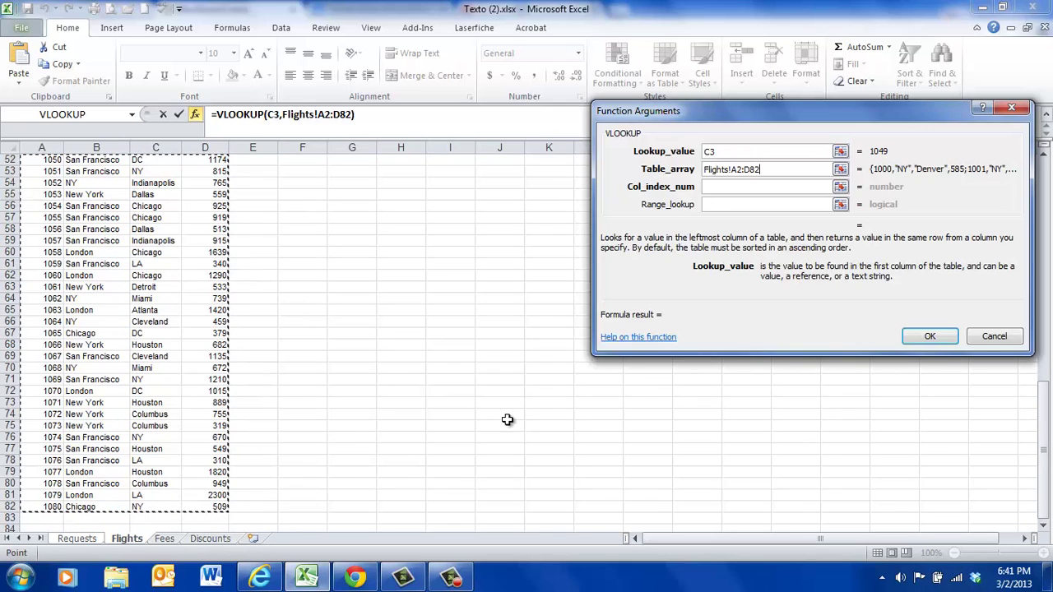
Set the G3 lookup's column index to 3 and its range lookup to false for an exact match
left_click(717, 187)
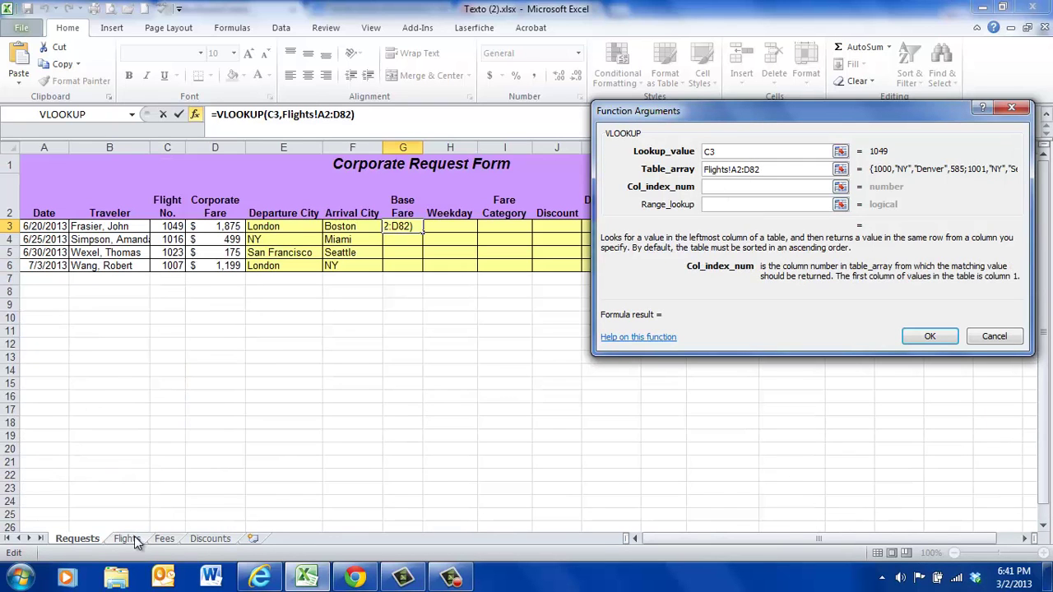
left_click(127, 538)
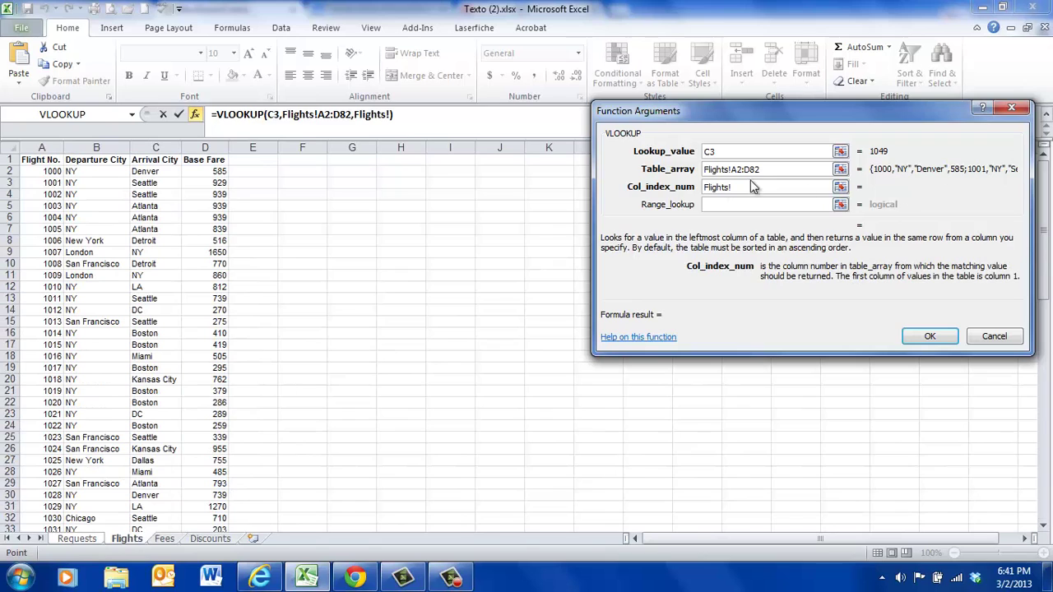
left_click_drag(743, 186, 697, 189)
key("BackSpace")
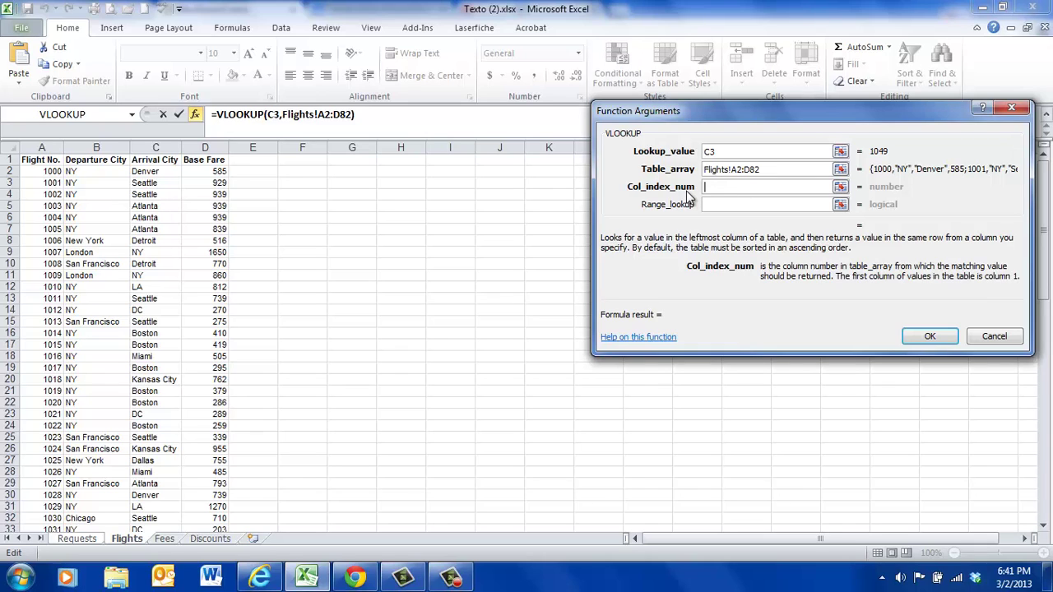
type("3")
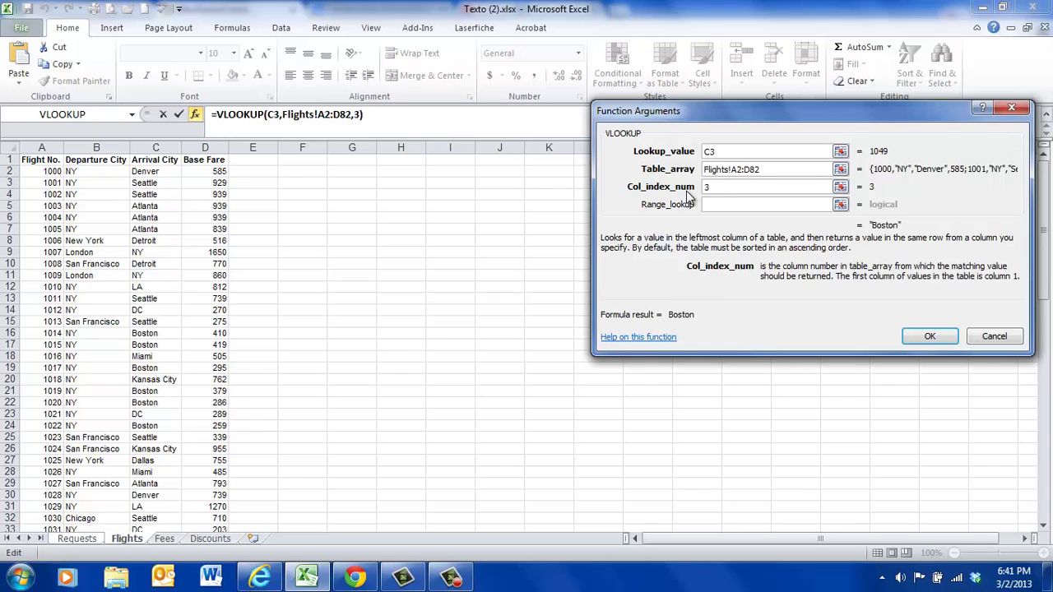
left_click(717, 206)
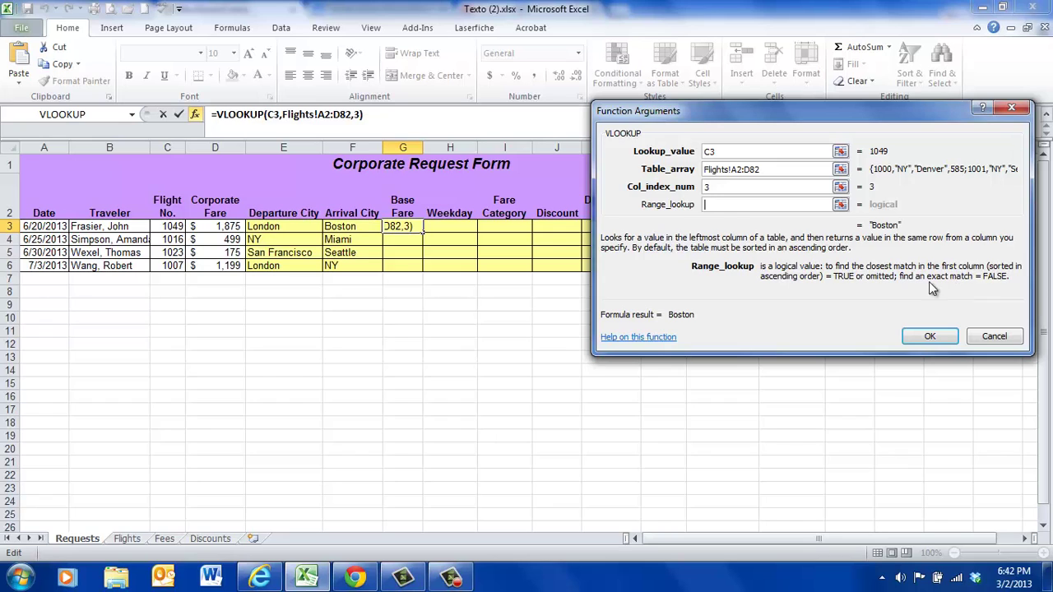
type("false")
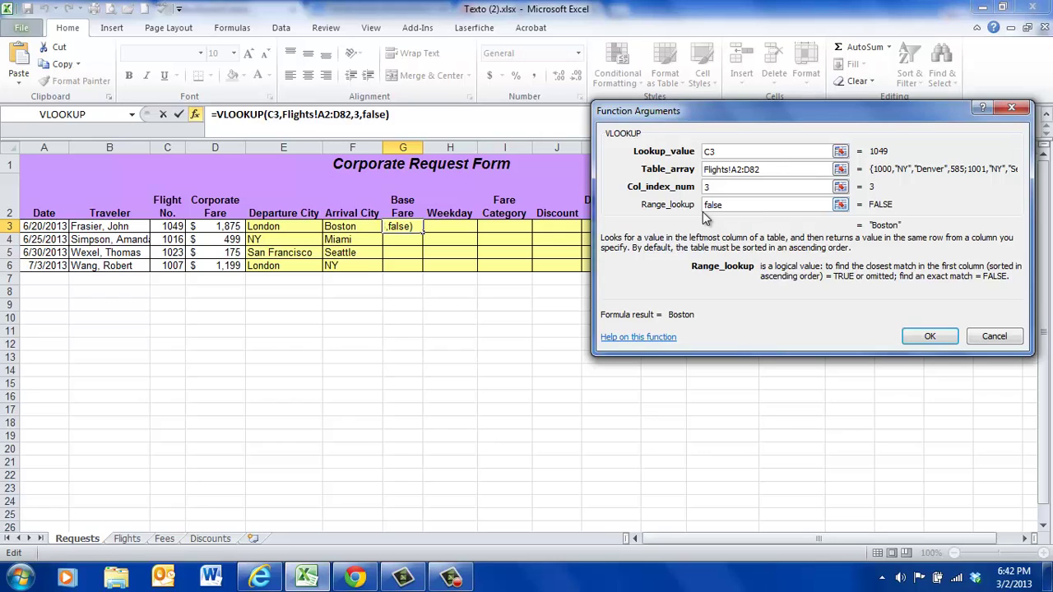
Make the table array in the G3 lookup absolute as Flights!$A$2:$D$82 and enter the function
left_click(731, 173)
left_click_drag(731, 173, 762, 170)
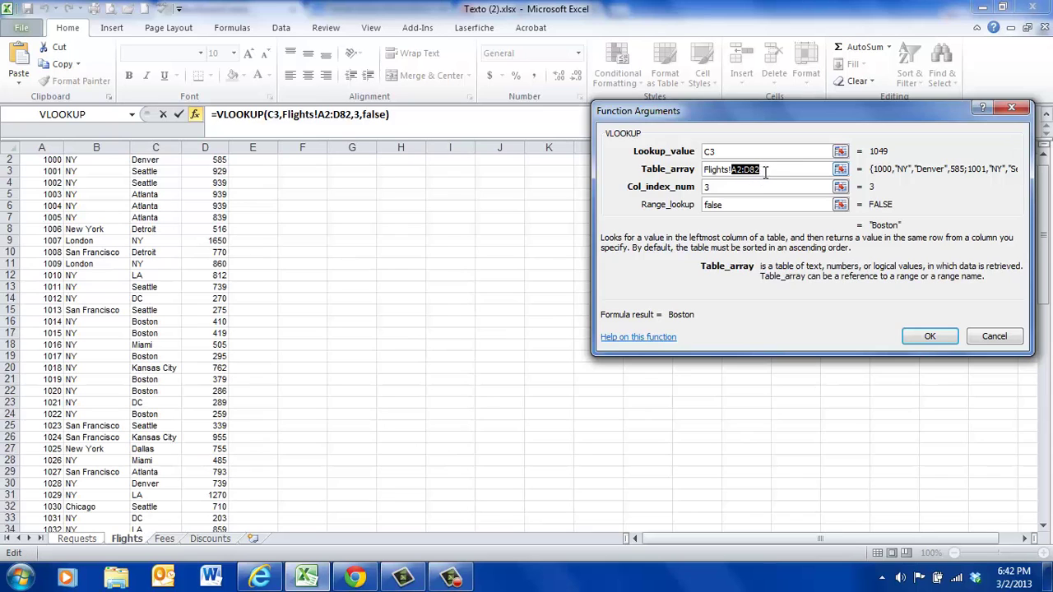
key("F4")
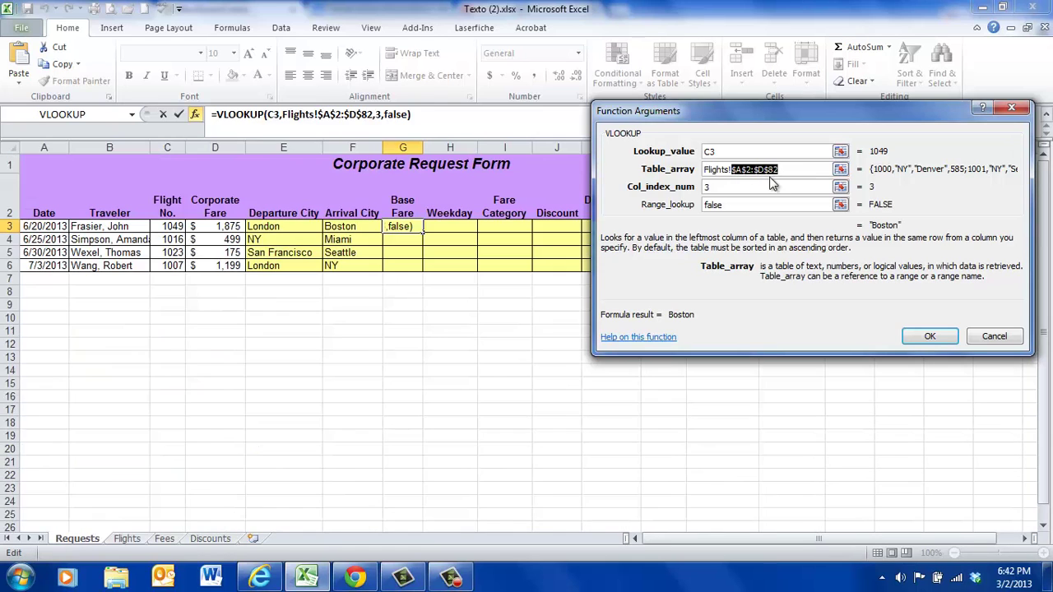
left_click(742, 206)
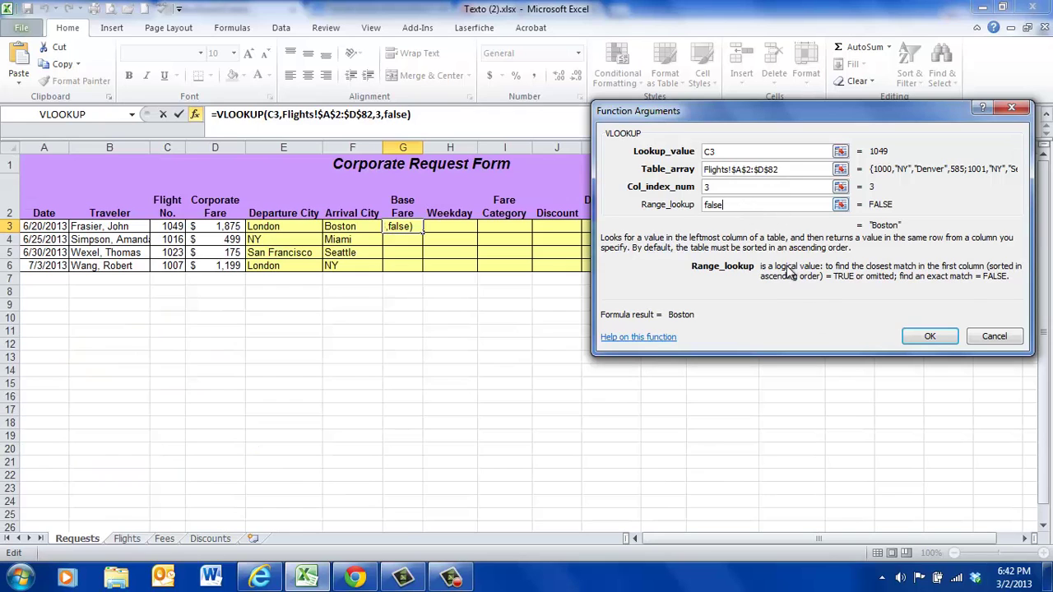
left_click(927, 337)
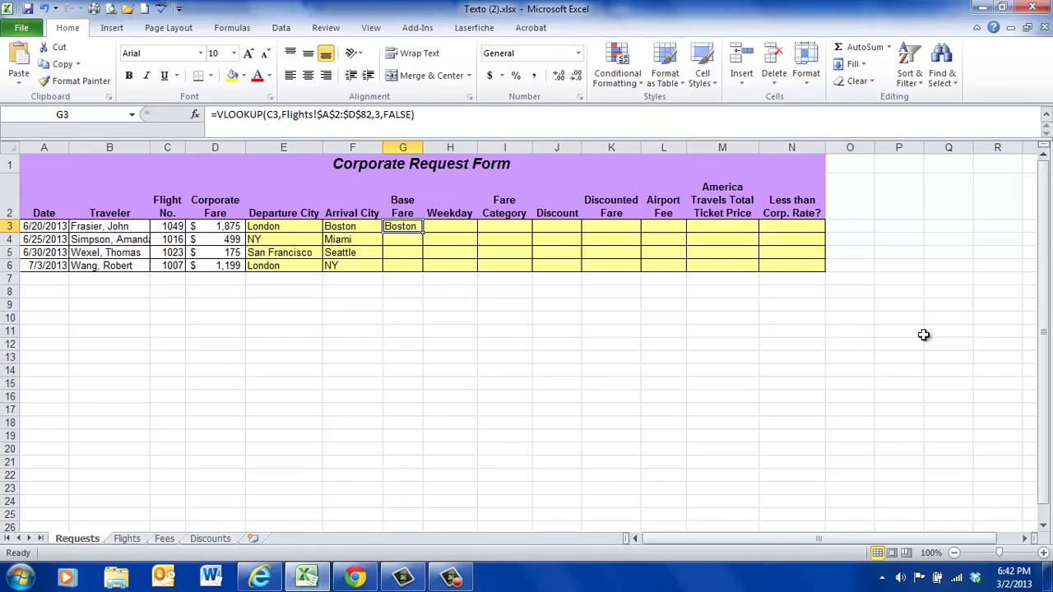
Change the column index in the Base Fare formula in G3 to 4
double_click(402, 228)
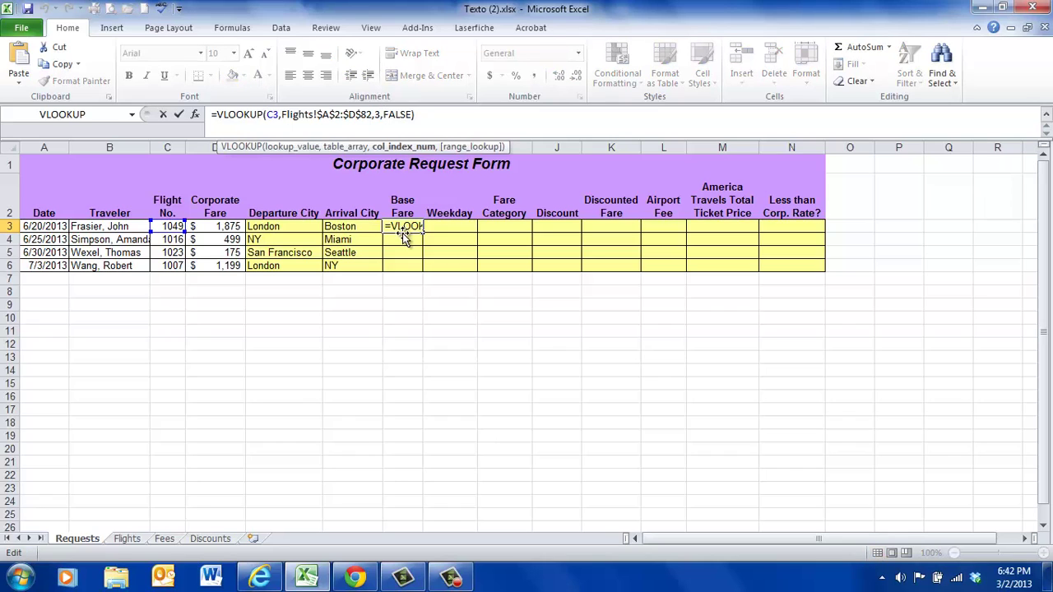
left_click(381, 120)
key("BackSpace")
type("4")
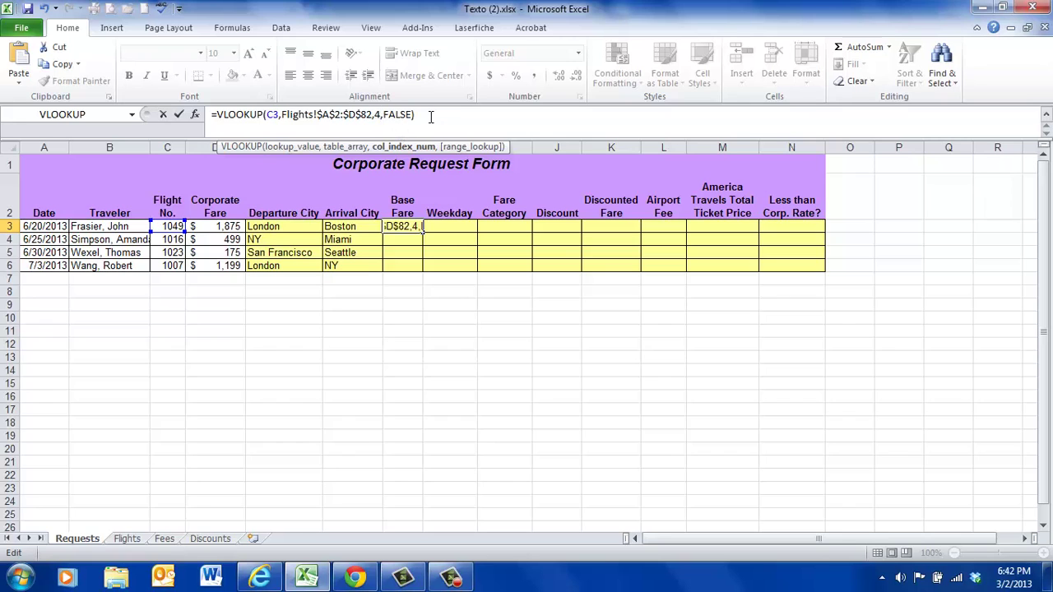
key("Return")
left_click(398, 230)
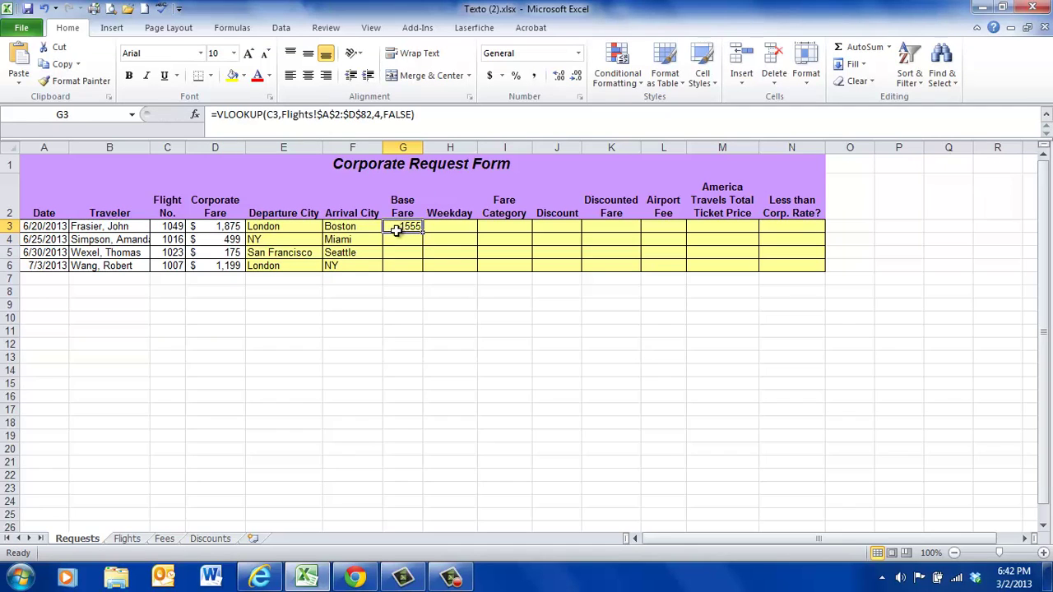
Check flight 1049's base fare on the Flights sheet, and fill the Base Fare formula from G3 down to G6 on Requests
left_click(129, 540)
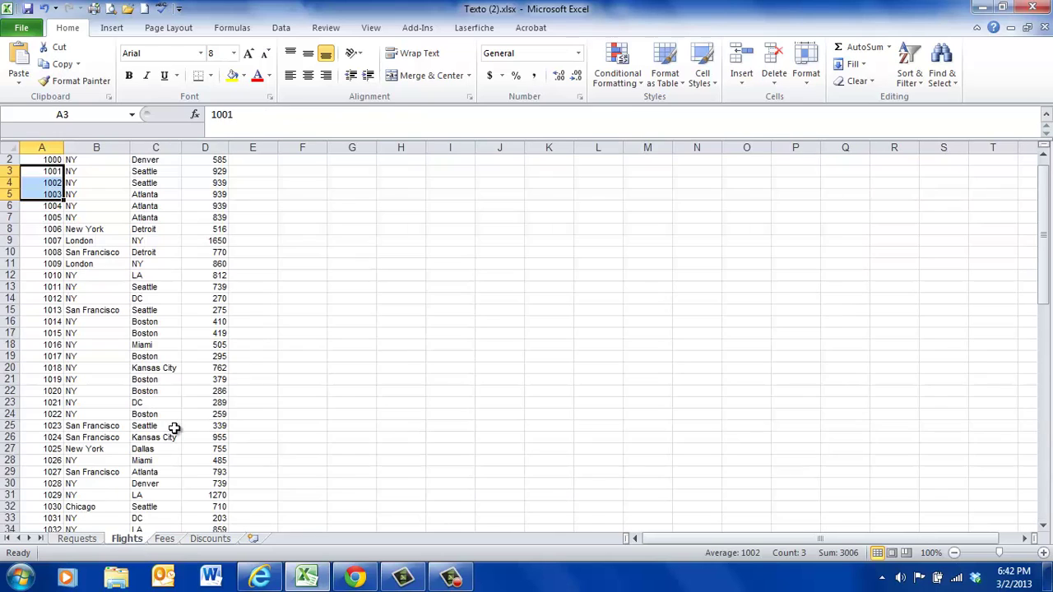
scroll(174, 427, "down", 10)
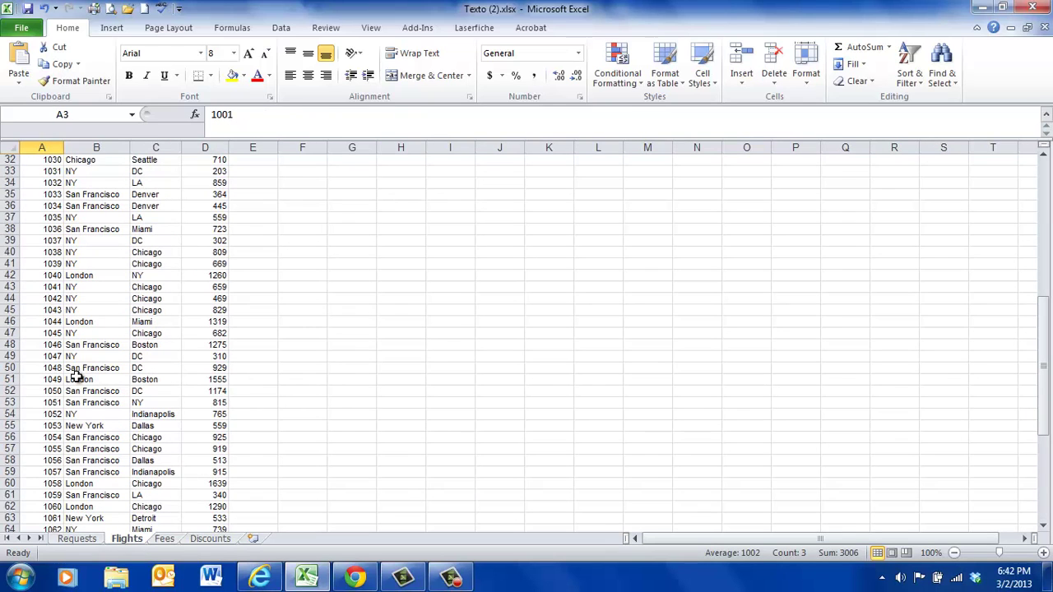
left_click(203, 380)
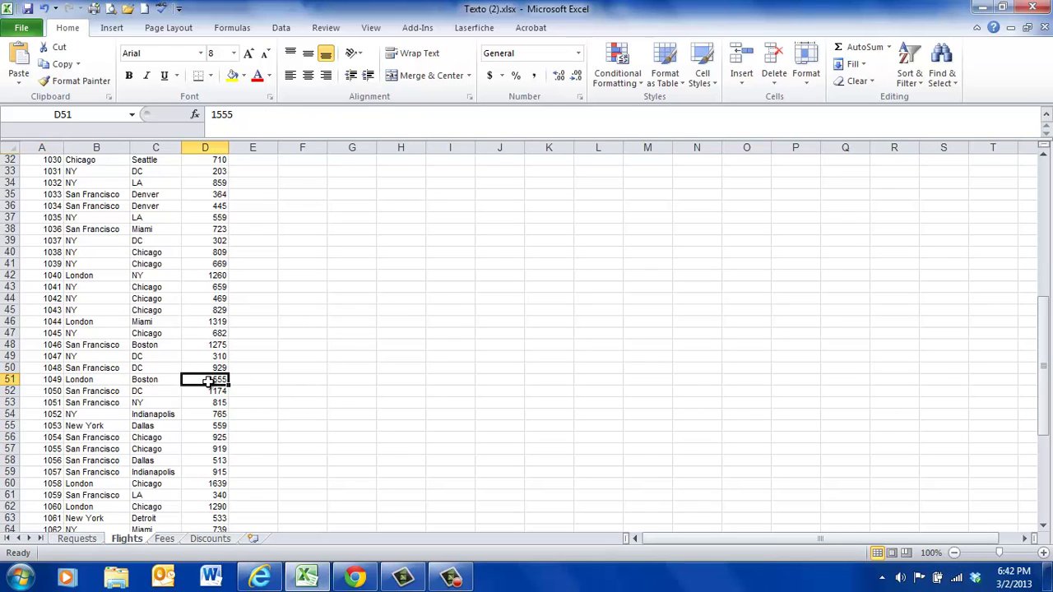
scroll(198, 386, "up", 1)
left_click(78, 540)
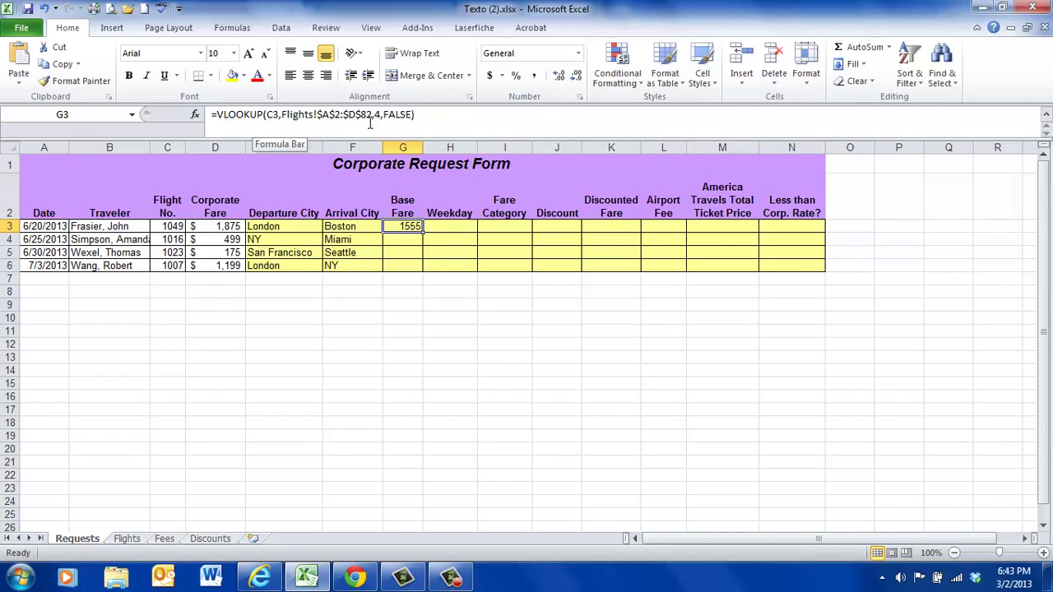
left_click_drag(421, 232, 416, 265)
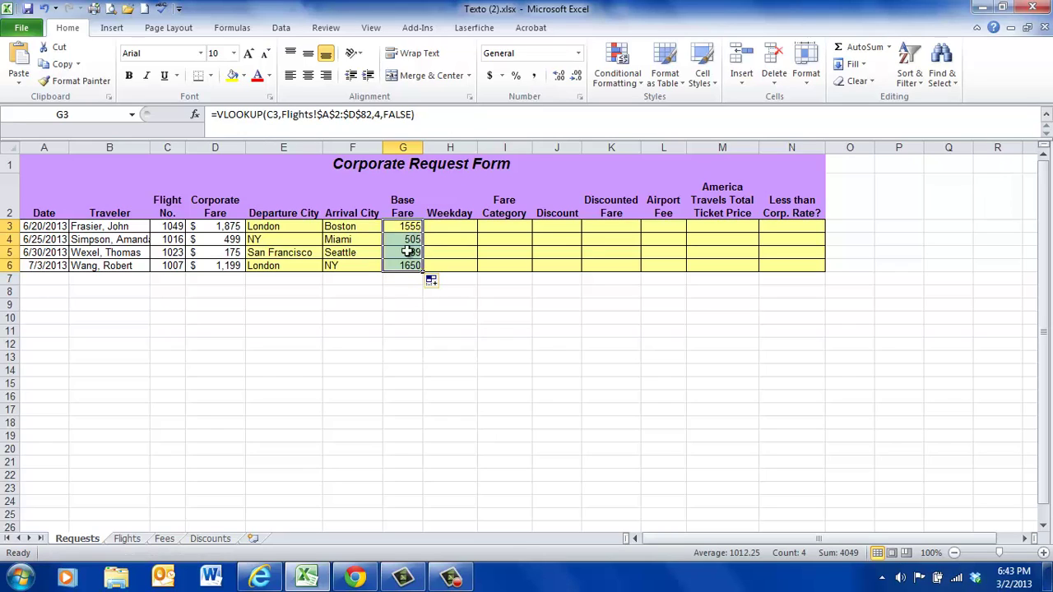
Enter a WEEKDAY formula in H3 of the Weekday column that takes the date in A3 as its serial number
left_click(454, 230)
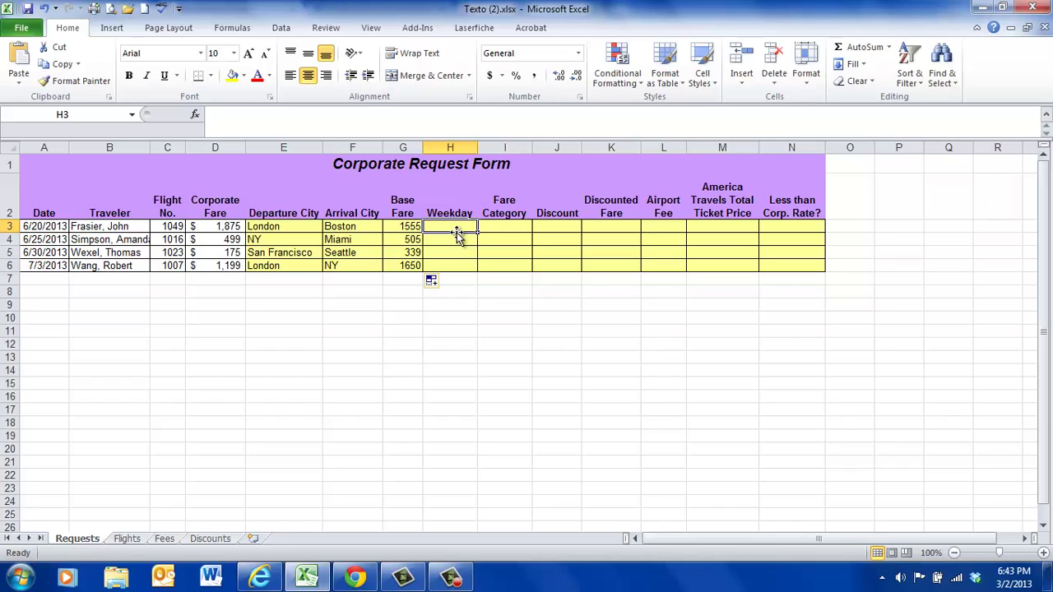
type("=")
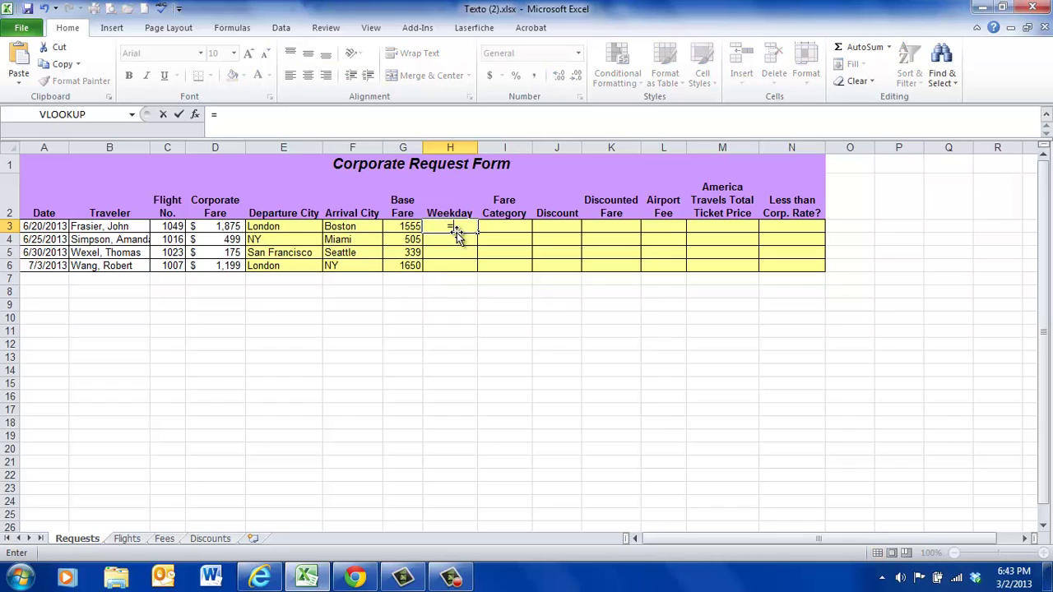
type("week")
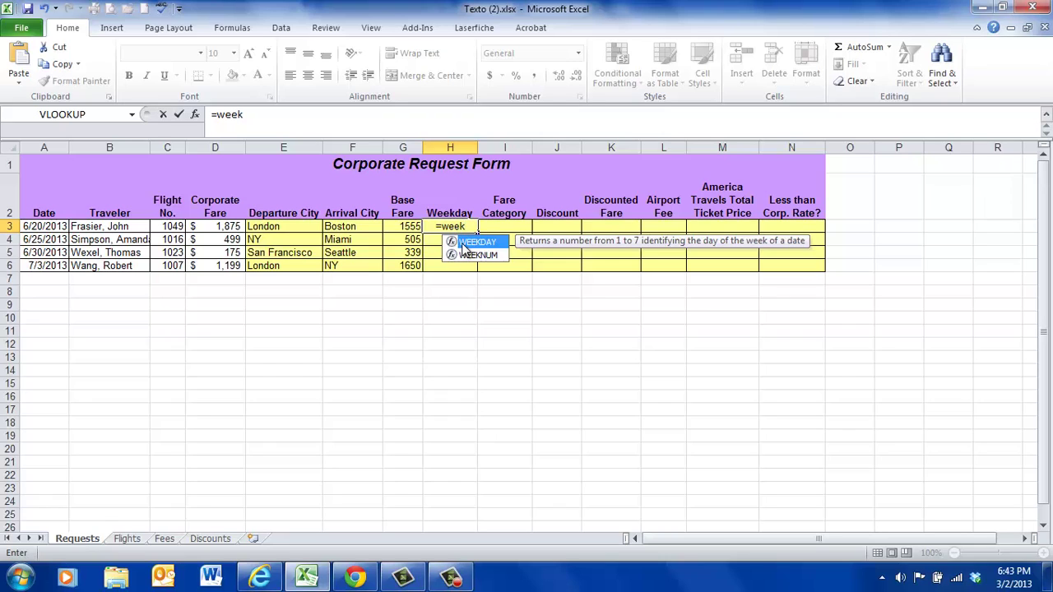
double_click(465, 246)
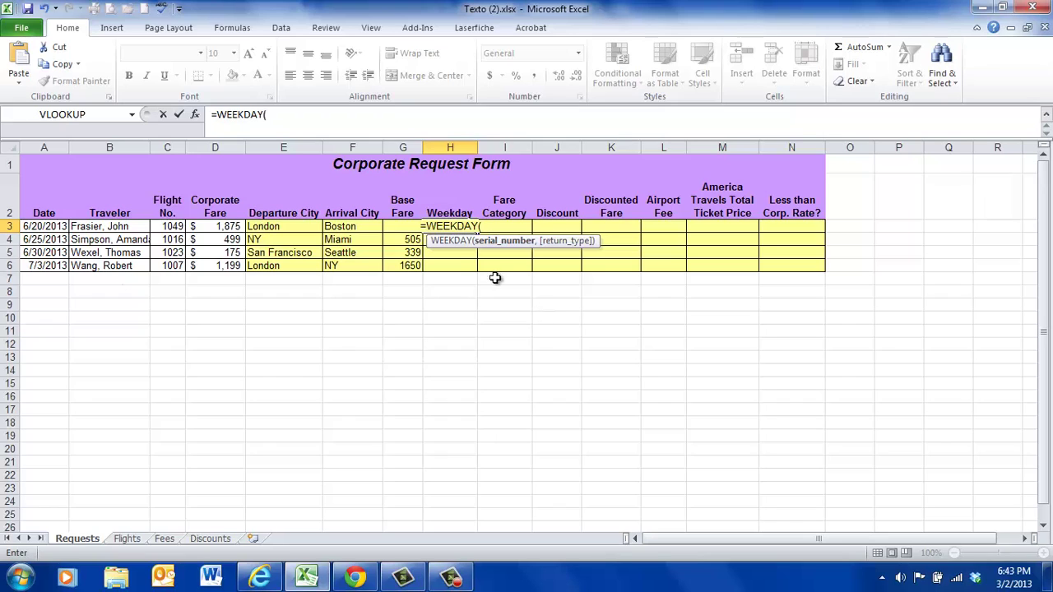
left_click(38, 226)
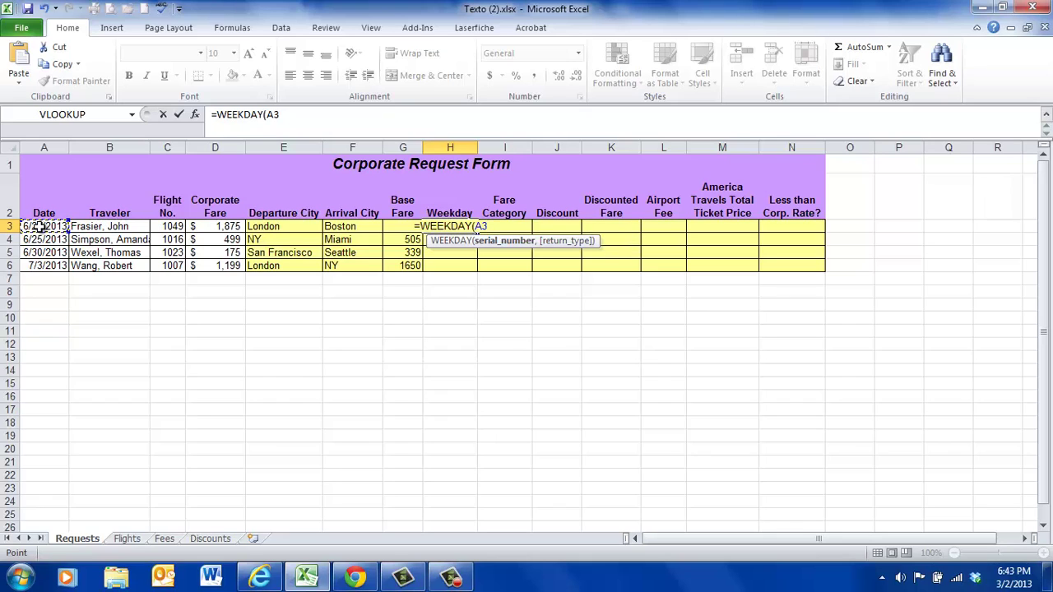
type(")")
key("Return")
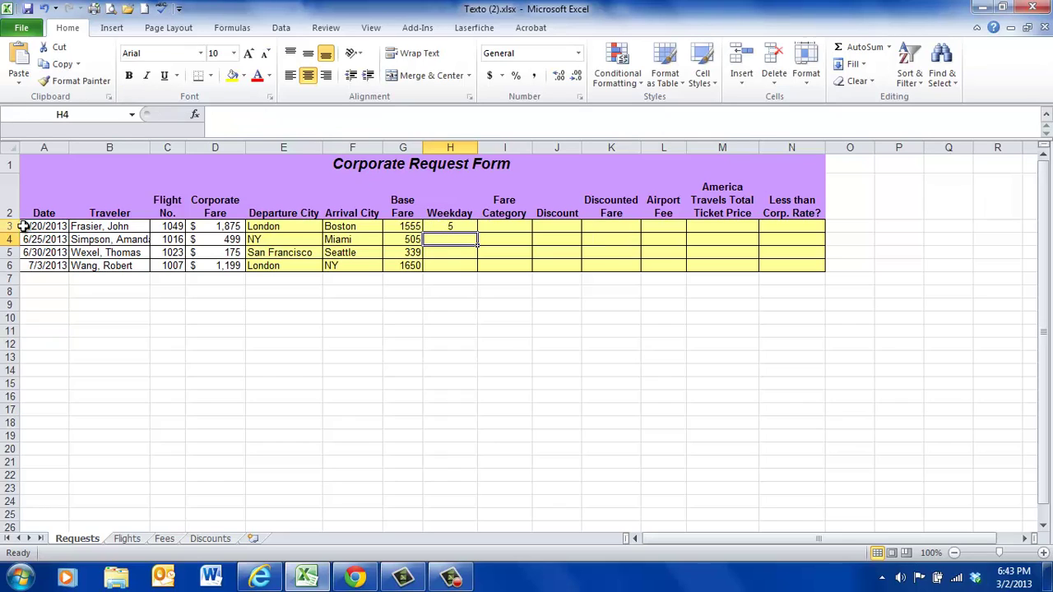
Fill the Weekday formula from H3 down to H6
left_click(450, 226)
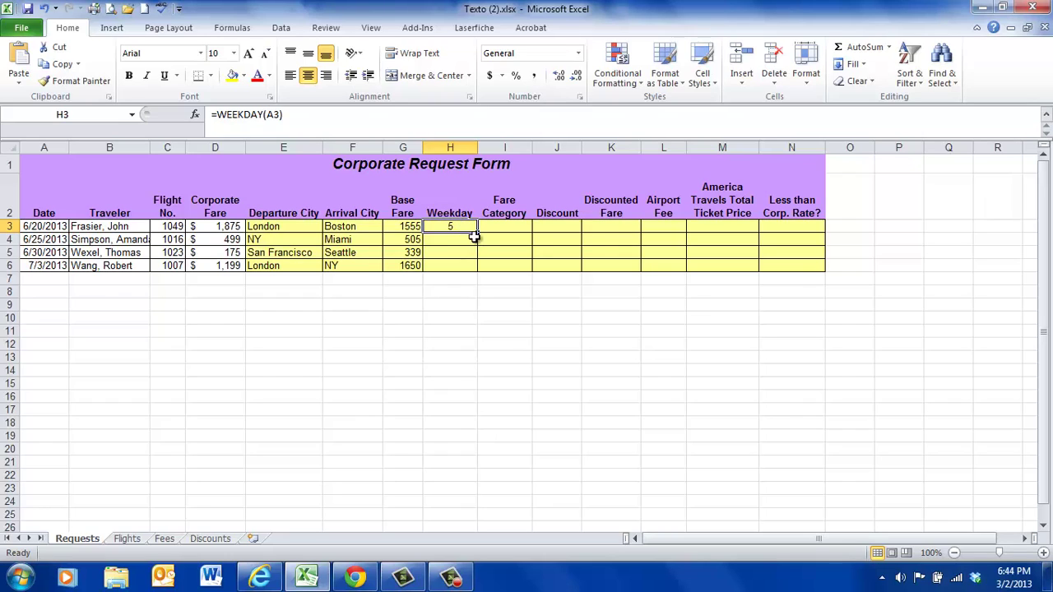
left_click_drag(477, 233, 477, 266)
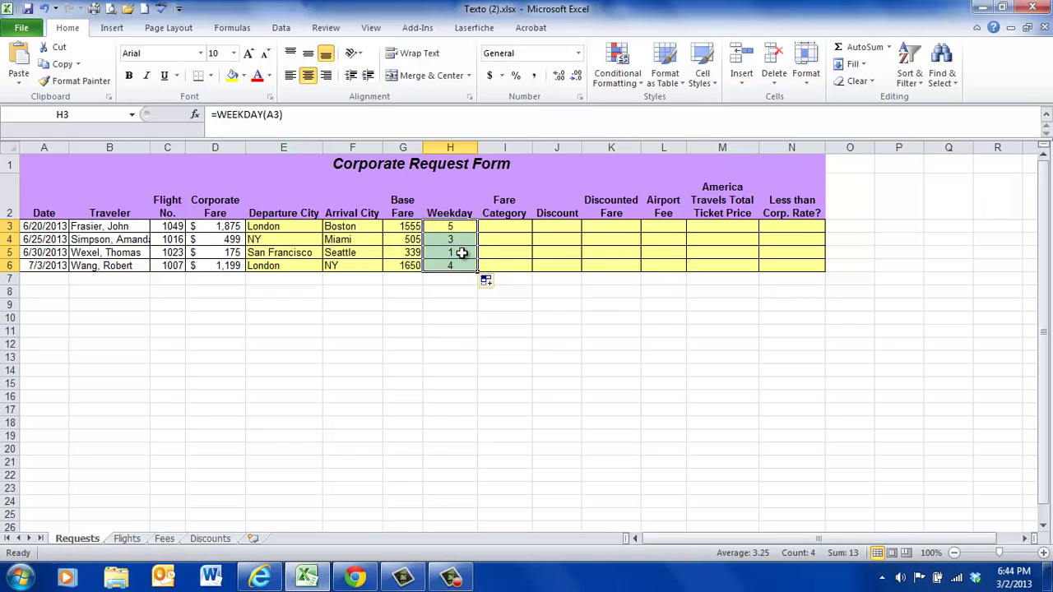
left_click(459, 226)
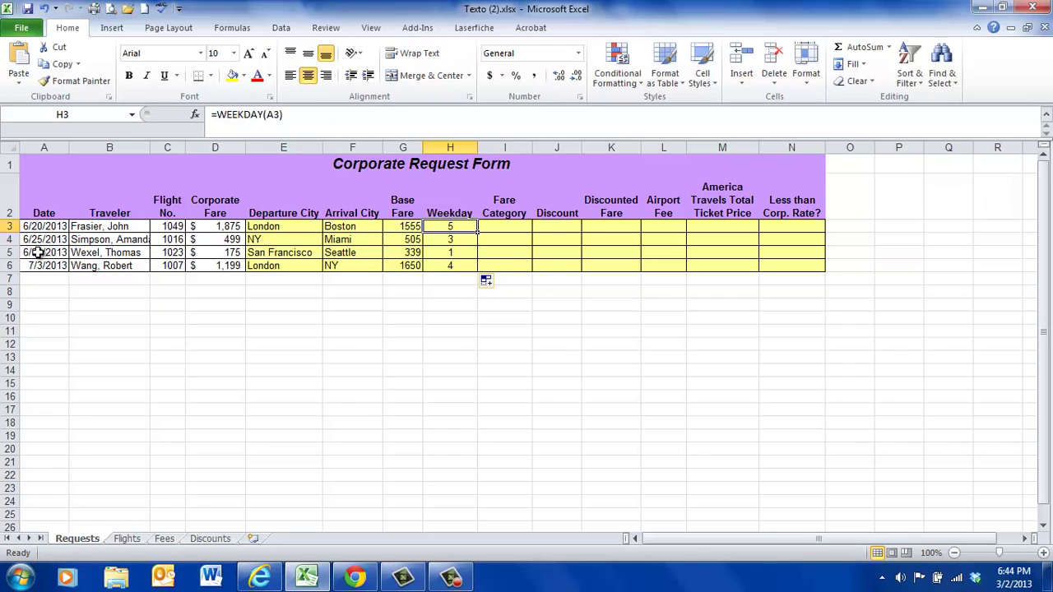
Review the fare categories and ticket prices on the Fees sheet, and start a LOOKUP formula in I3 with Base Fare G3 as lookup value
left_click(517, 230)
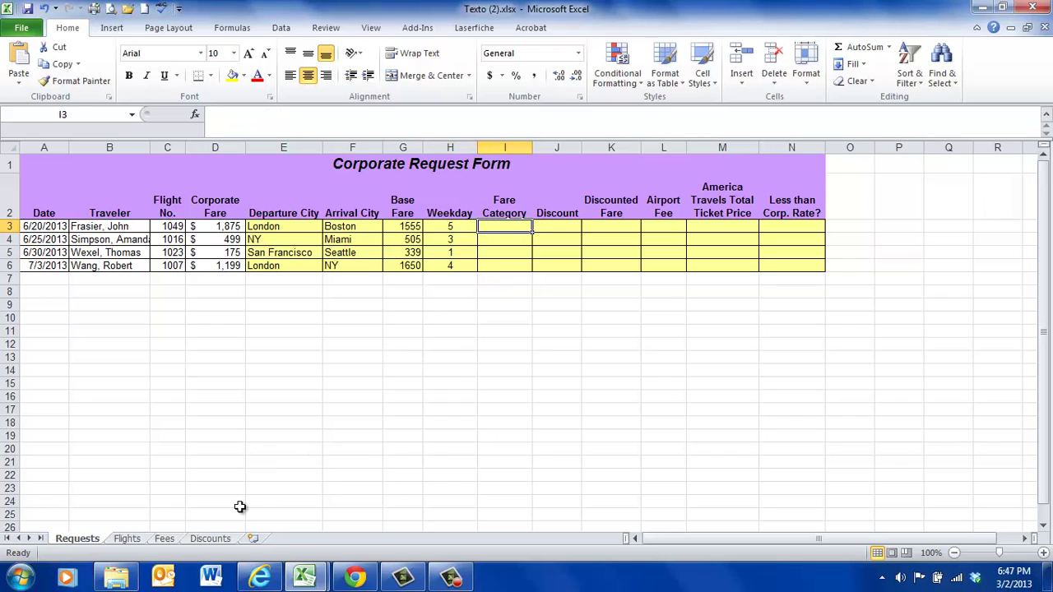
left_click(165, 540)
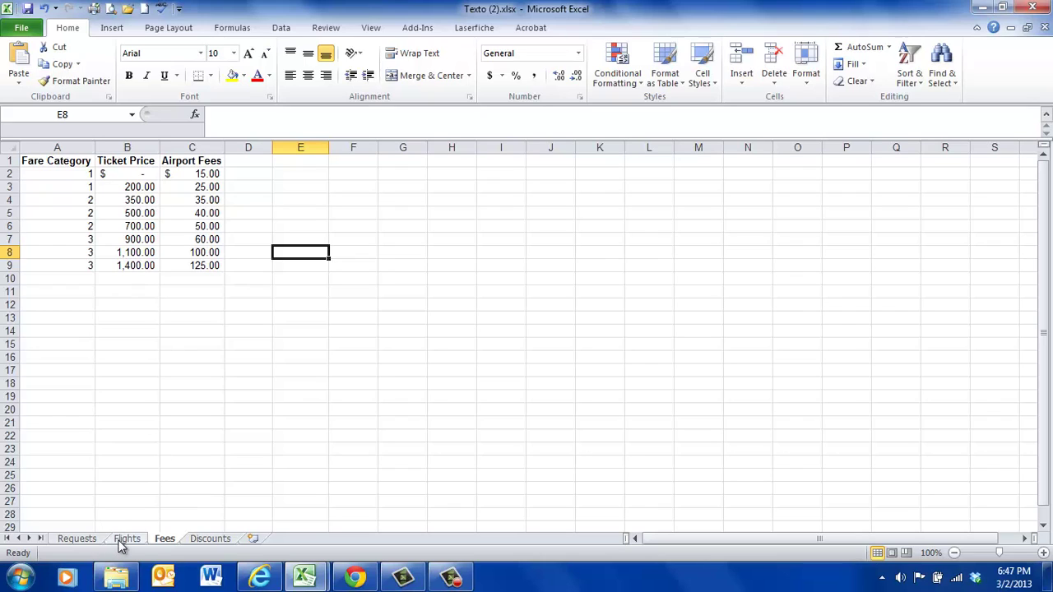
left_click(73, 541)
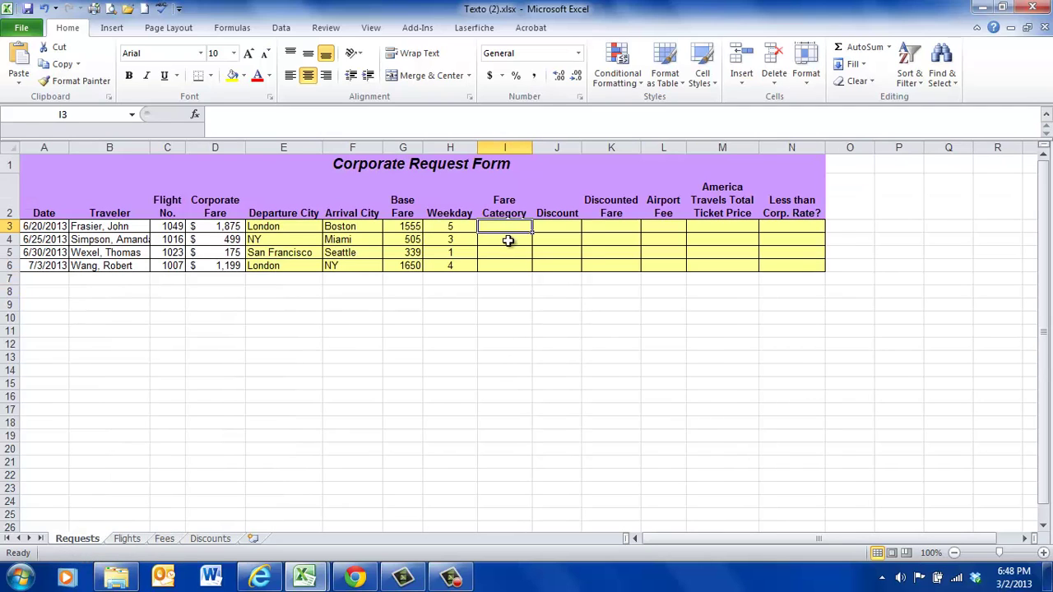
left_click(165, 540)
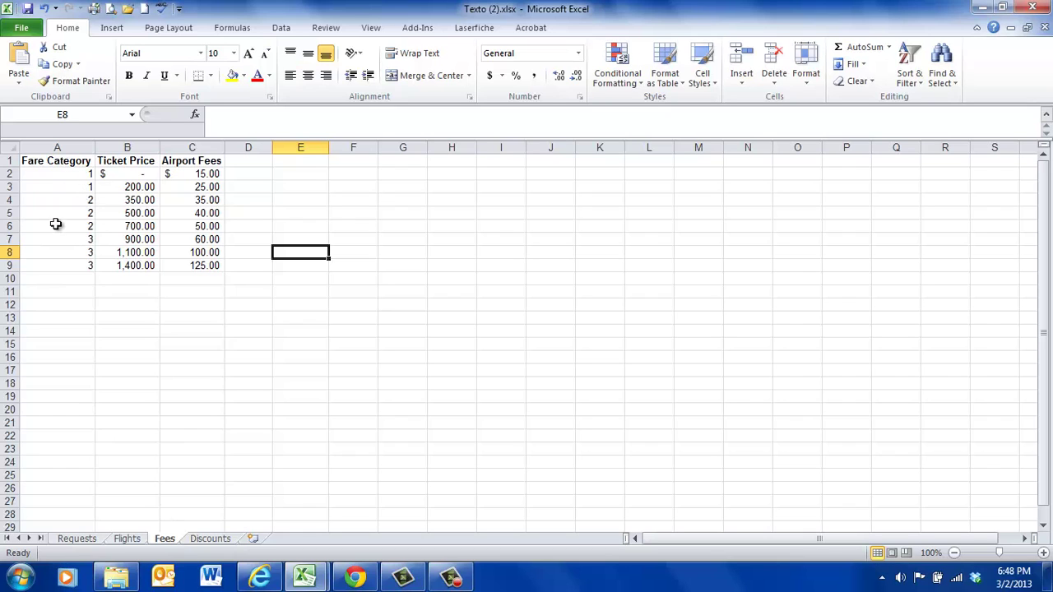
left_click(79, 540)
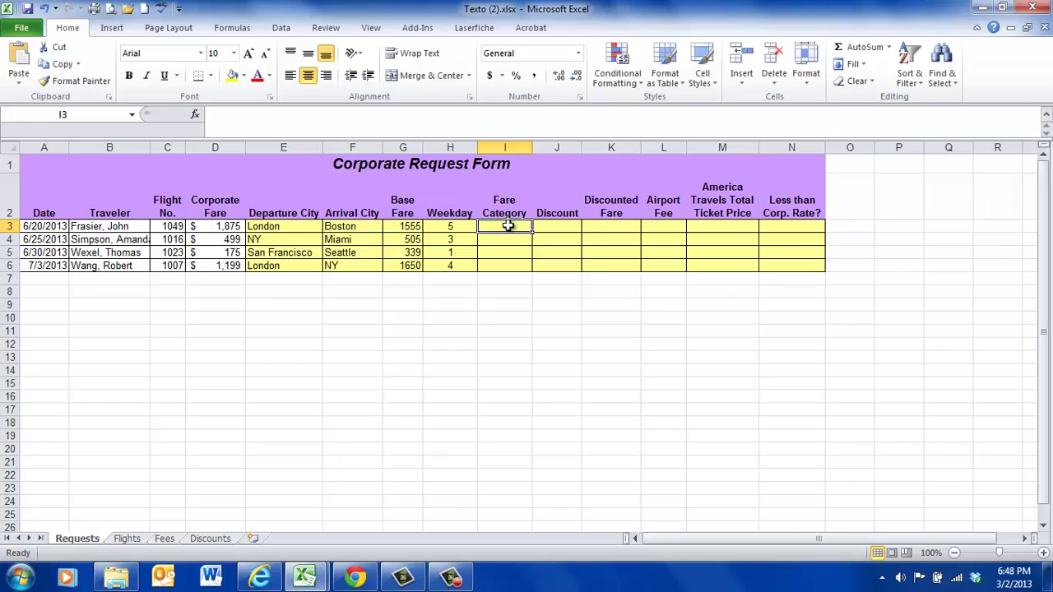
type("=")
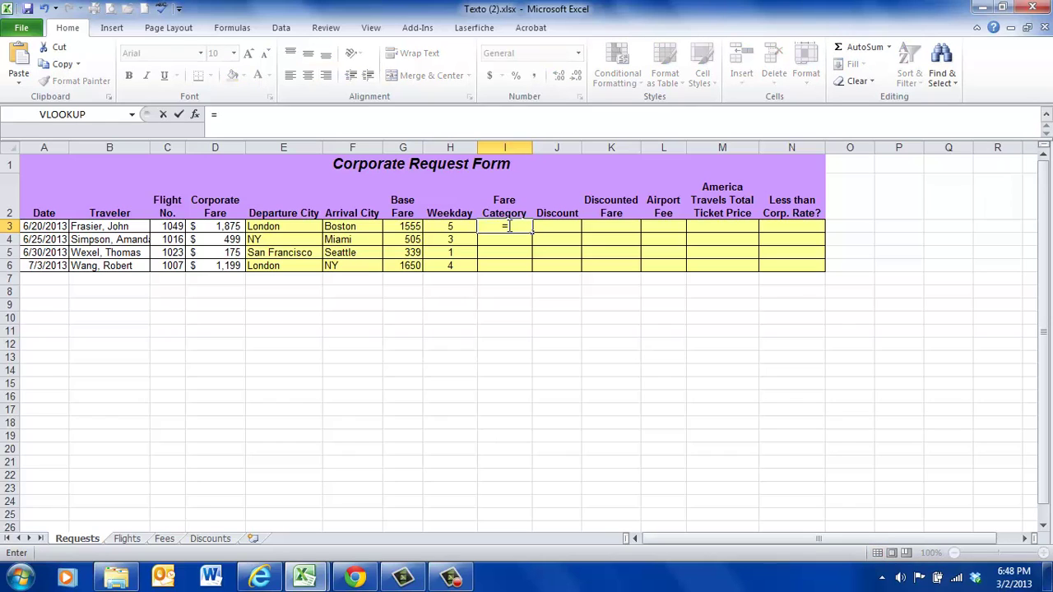
type("look")
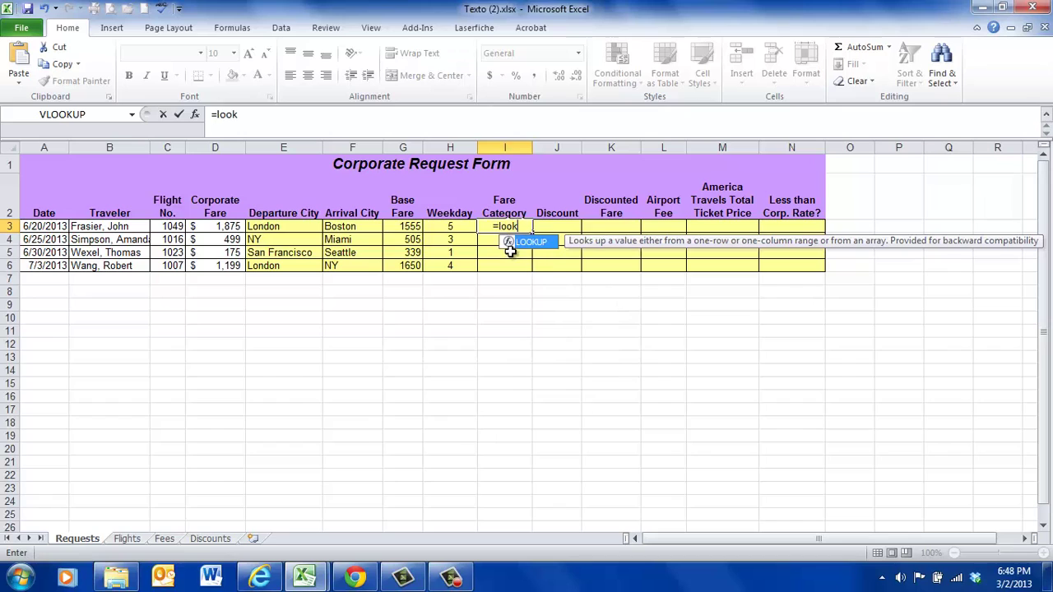
double_click(510, 245)
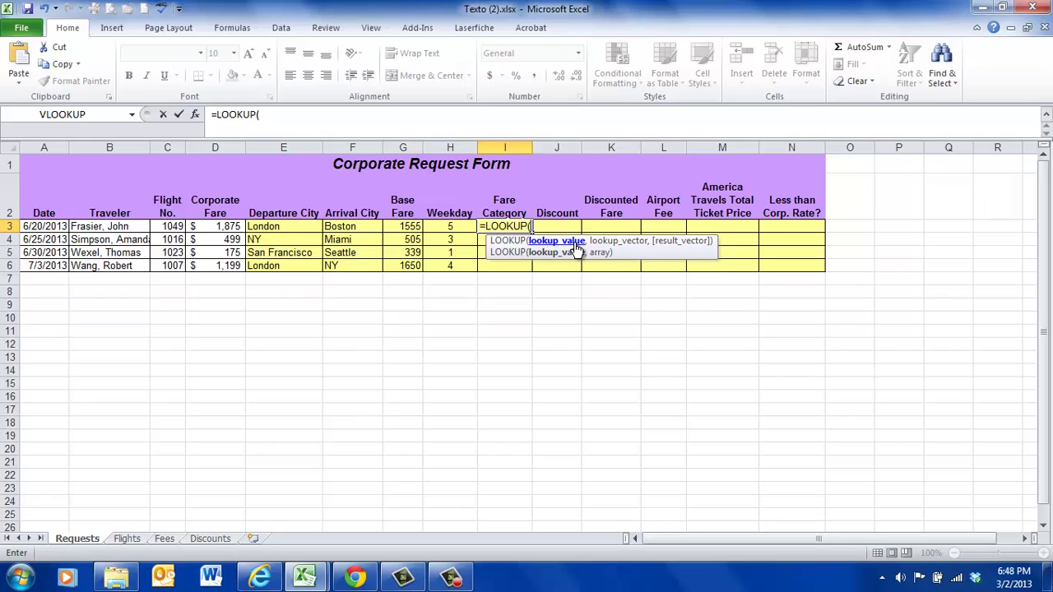
left_click(409, 227)
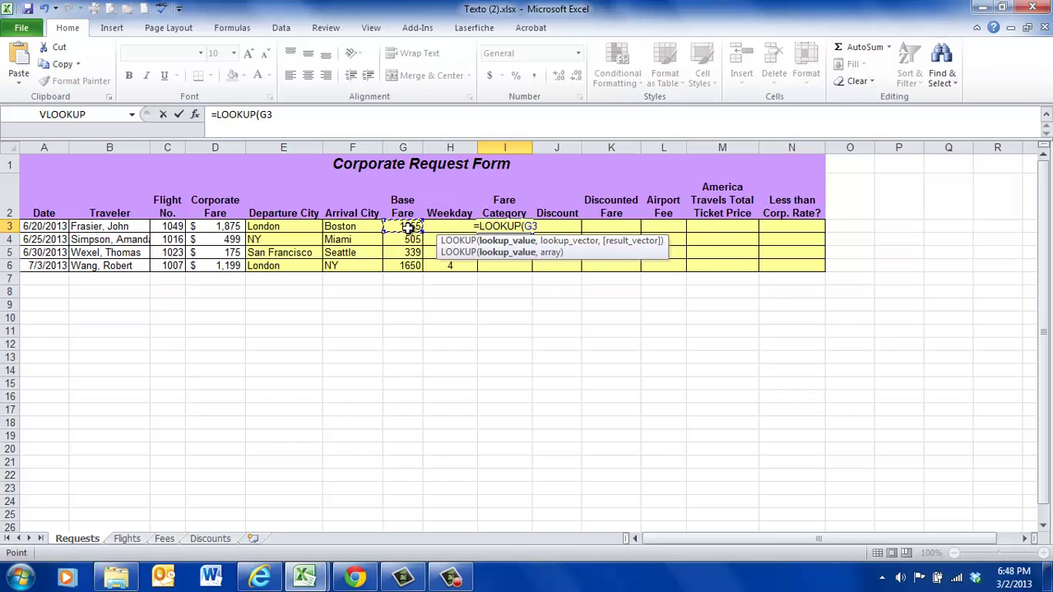
type(",")
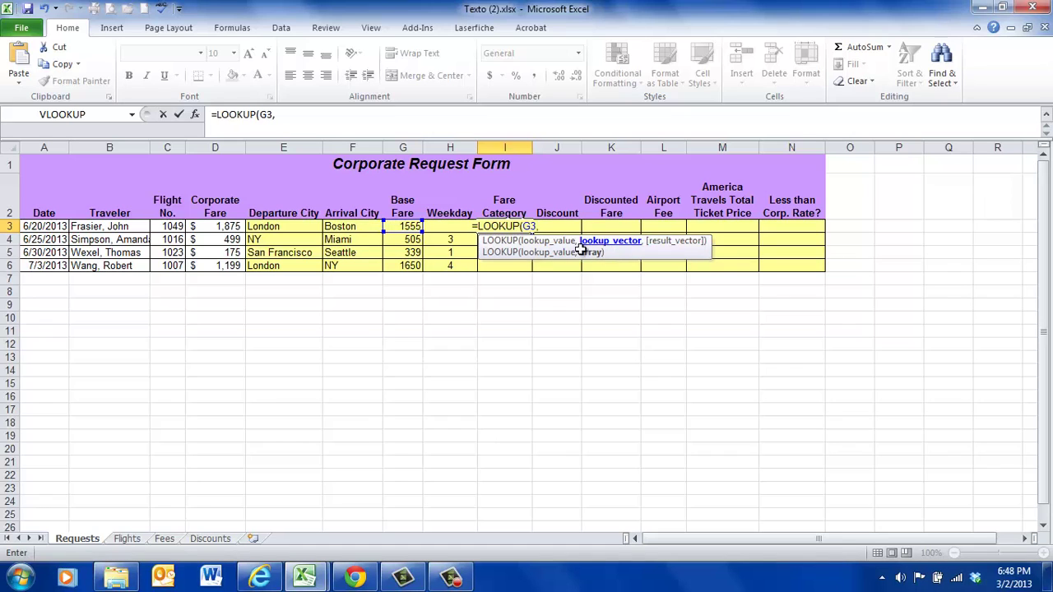
Set the I3 lookup's lookup vector to Fees!B2:B9 and its result vector to Fees!A2:A9, and enter the formula
left_click(164, 538)
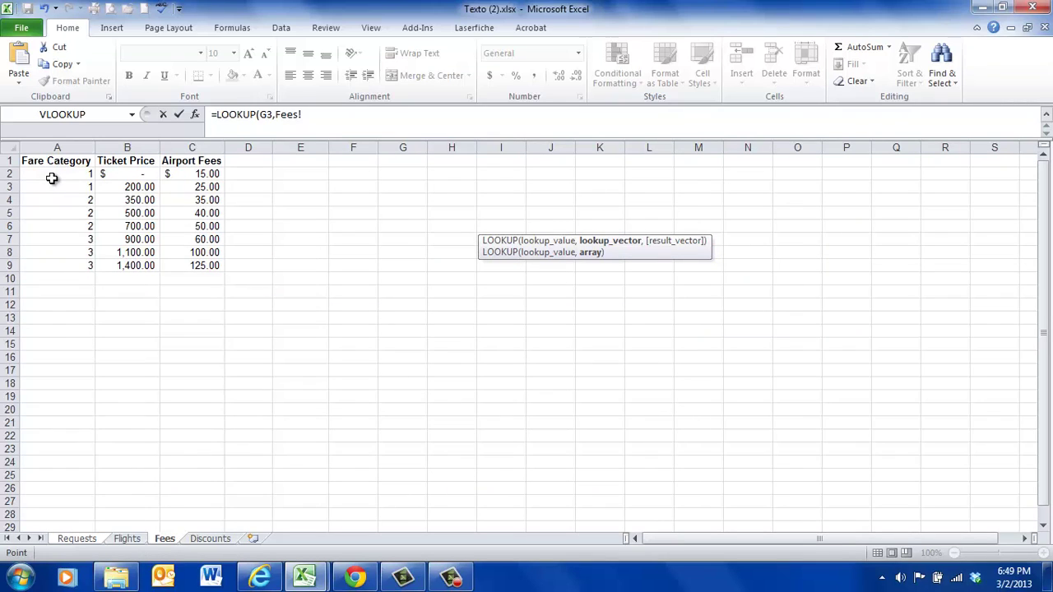
left_click(119, 176)
left_click_drag(121, 175, 142, 260)
type(",")
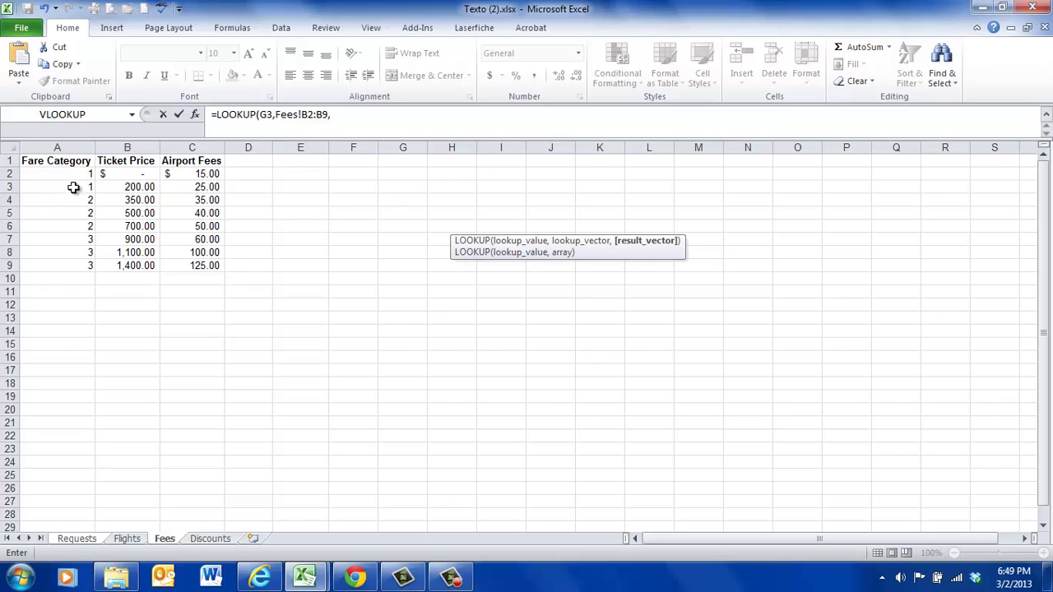
left_click_drag(71, 174, 82, 263)
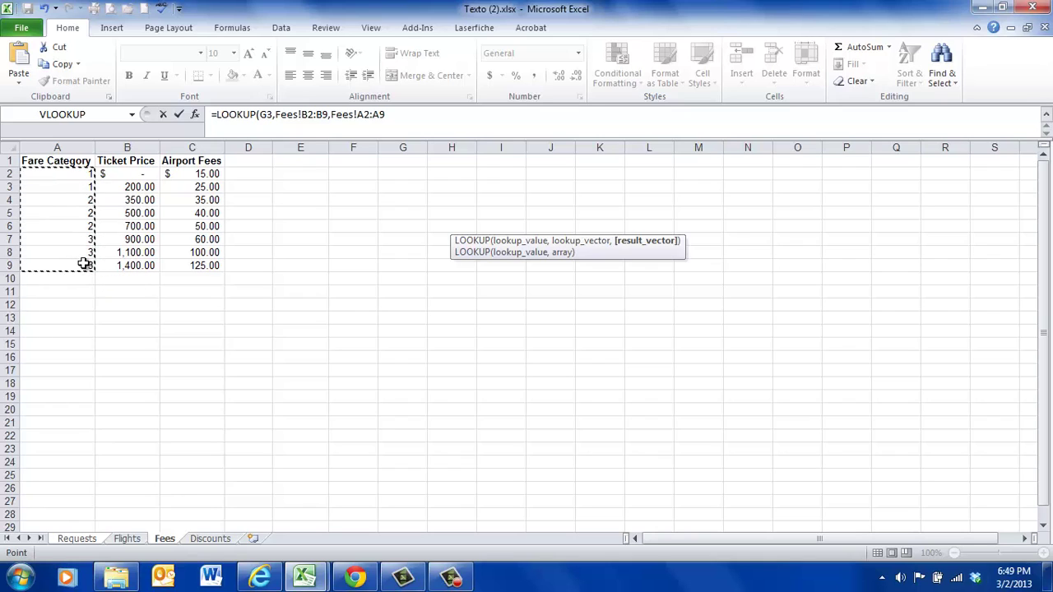
type(")")
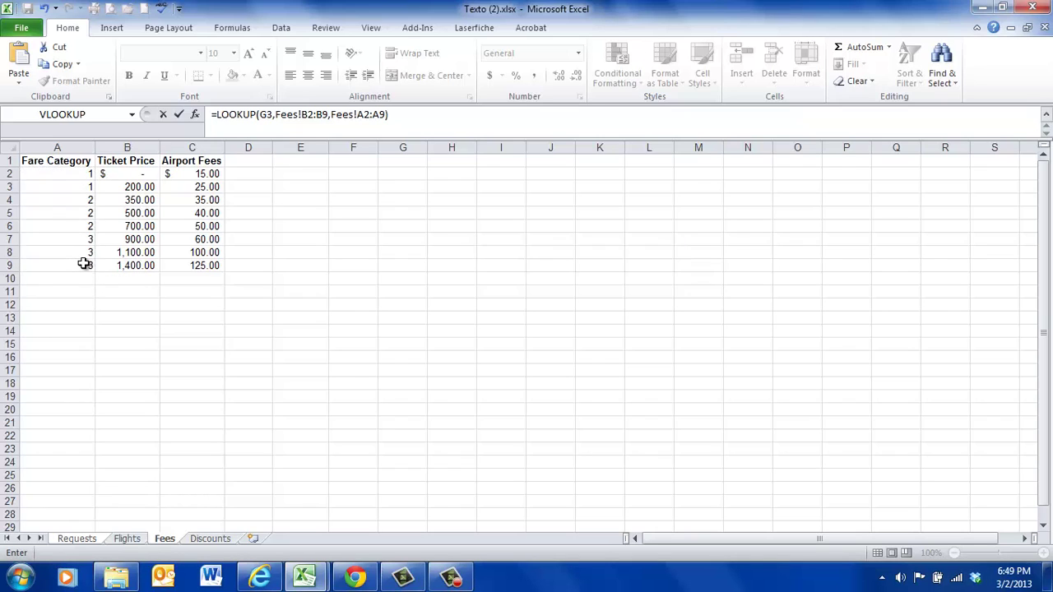
key("Return")
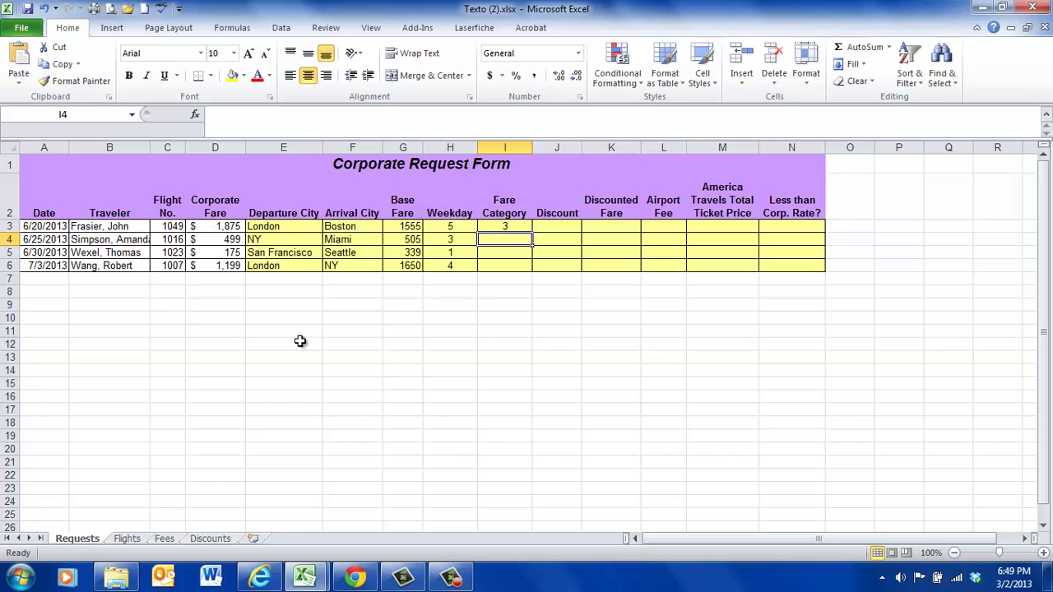
Check the category against the ticket prices on the Fees sheet, and fill the relative Fare Category formula from I3 down to I6
left_click(163, 539)
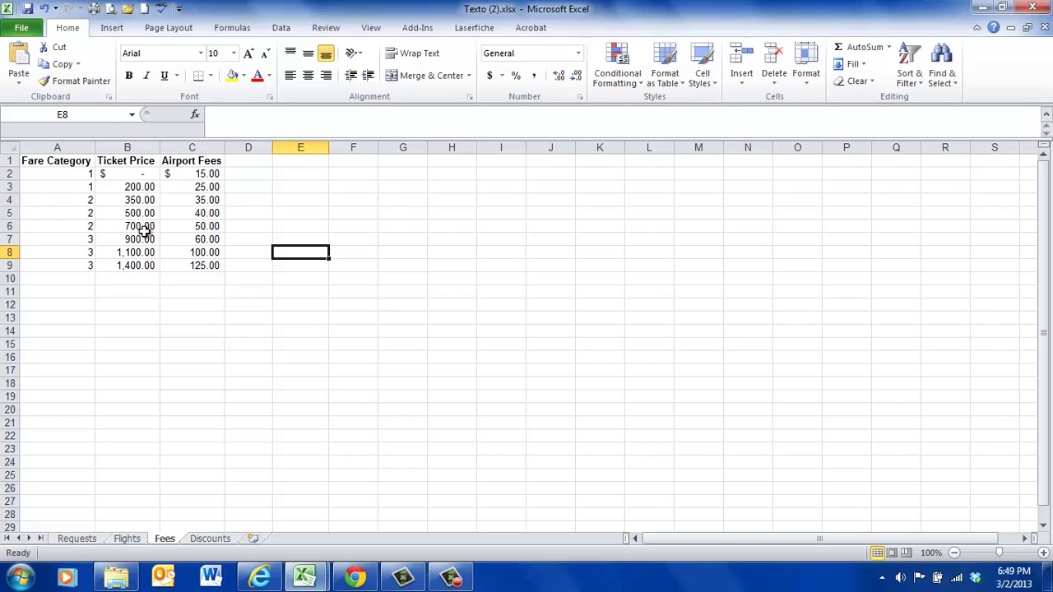
left_click(74, 538)
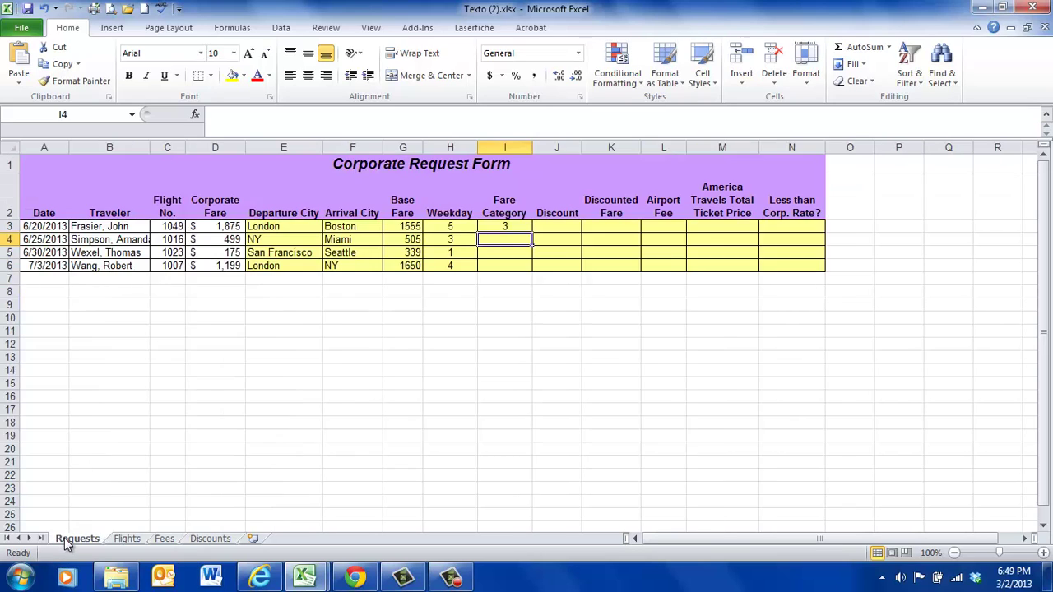
left_click(506, 228)
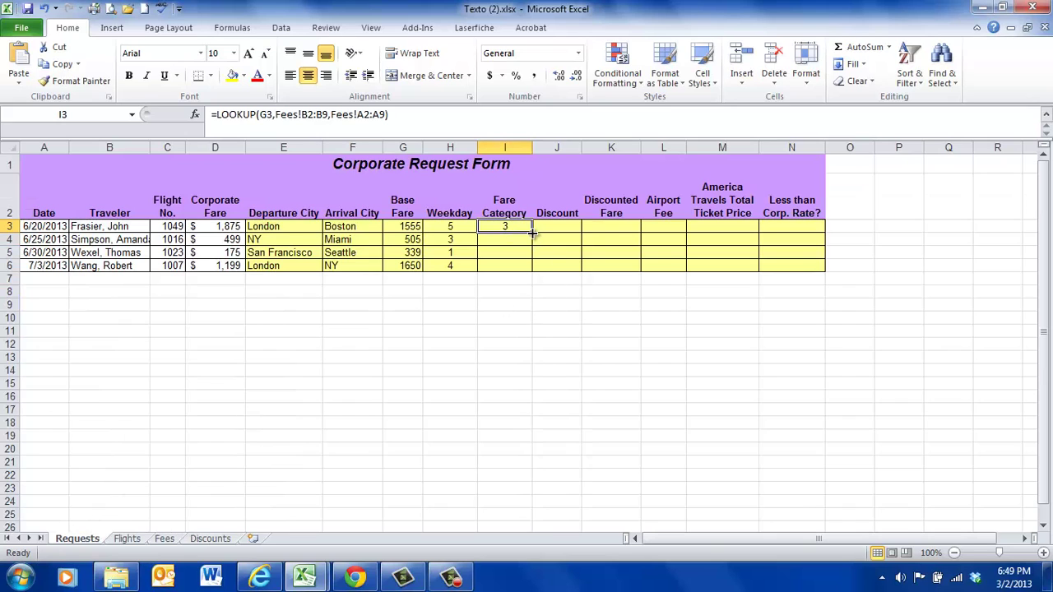
double_click(532, 233)
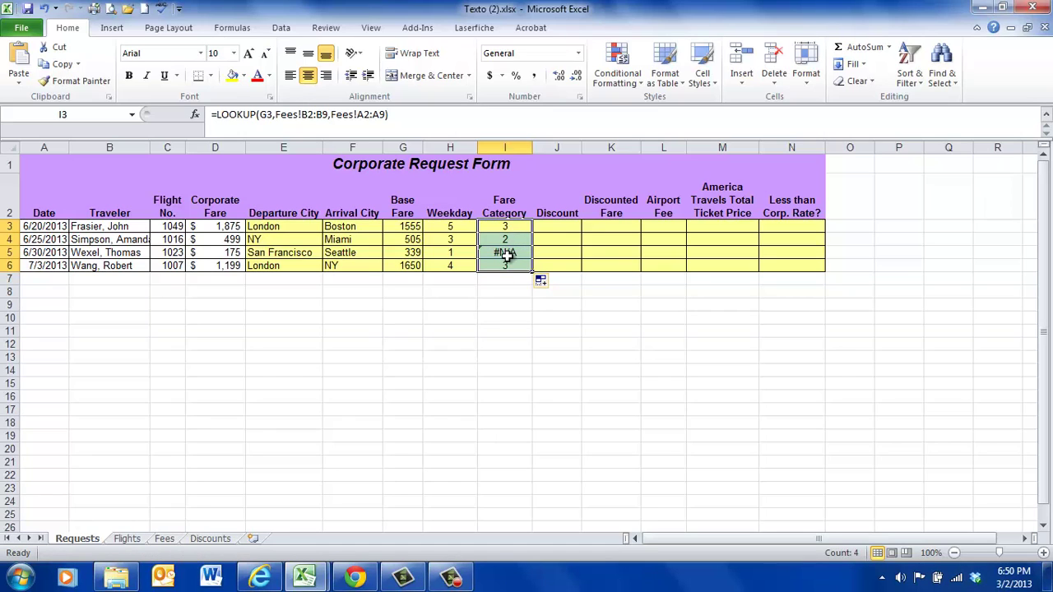
Make the lookup vector in the I3 Fare Category formula absolute as Fees!$B$2:$B$9
left_click(514, 227)
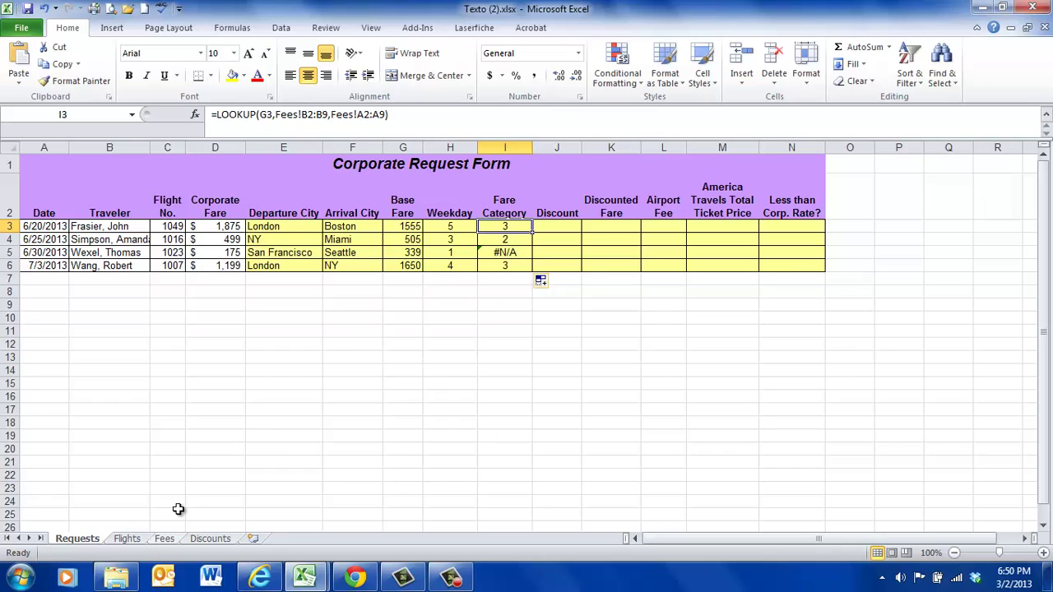
left_click(303, 115)
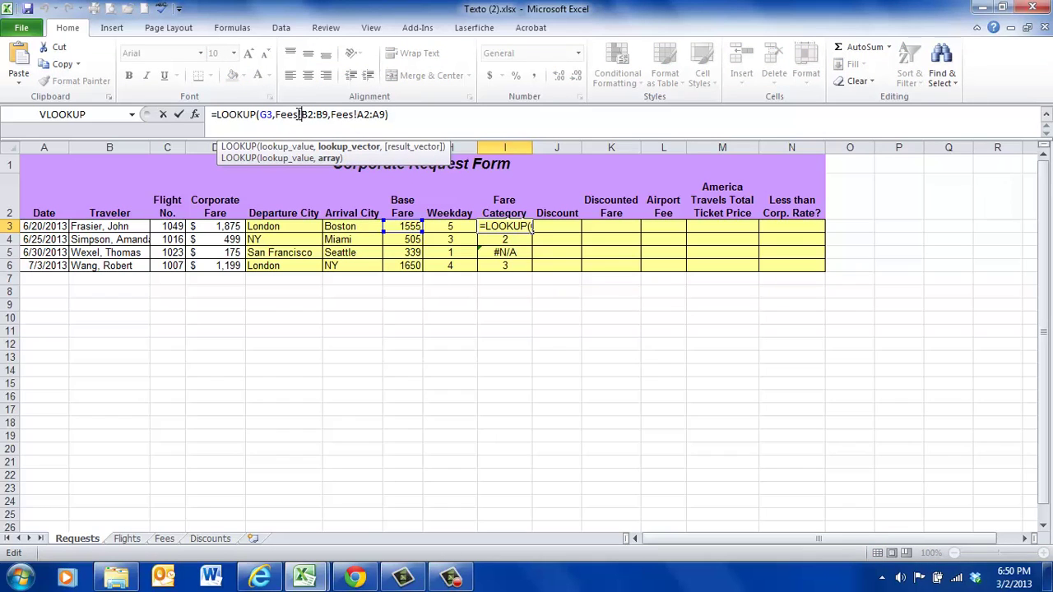
left_click_drag(298, 114, 330, 116)
left_click(313, 116)
key("F4")
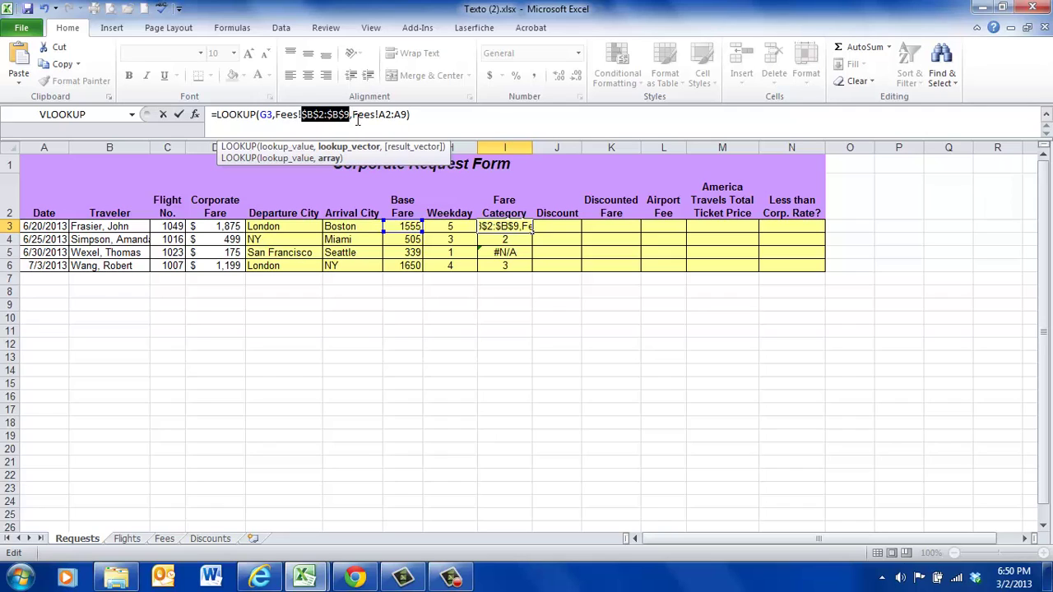
Make the result vector in I3 absolute as Fees!$A$2:$A$9, and fill the corrected Fare Category formula down to I6
left_click(383, 114)
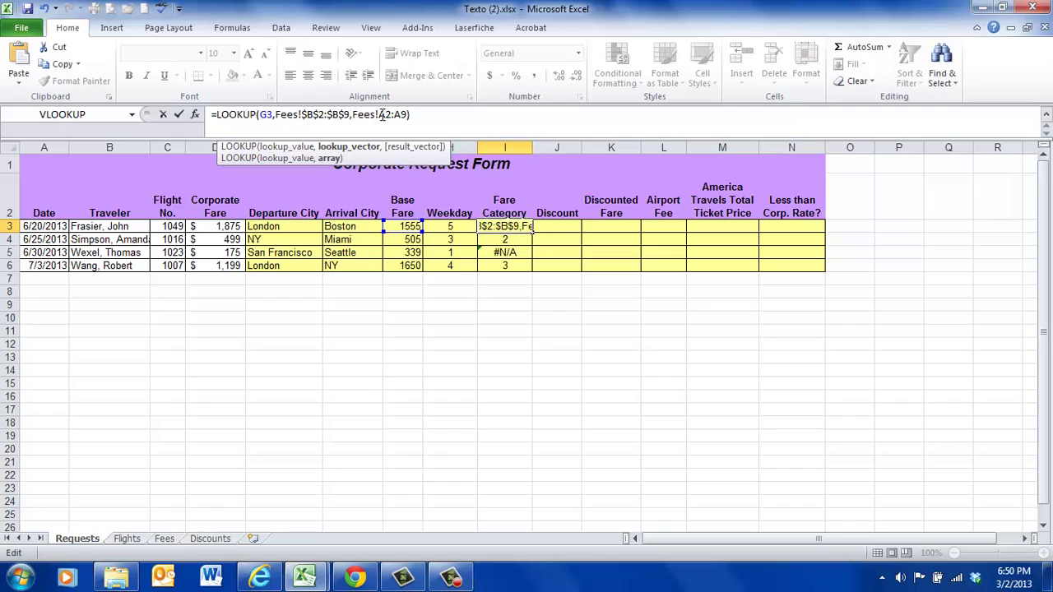
left_click_drag(383, 114, 406, 114)
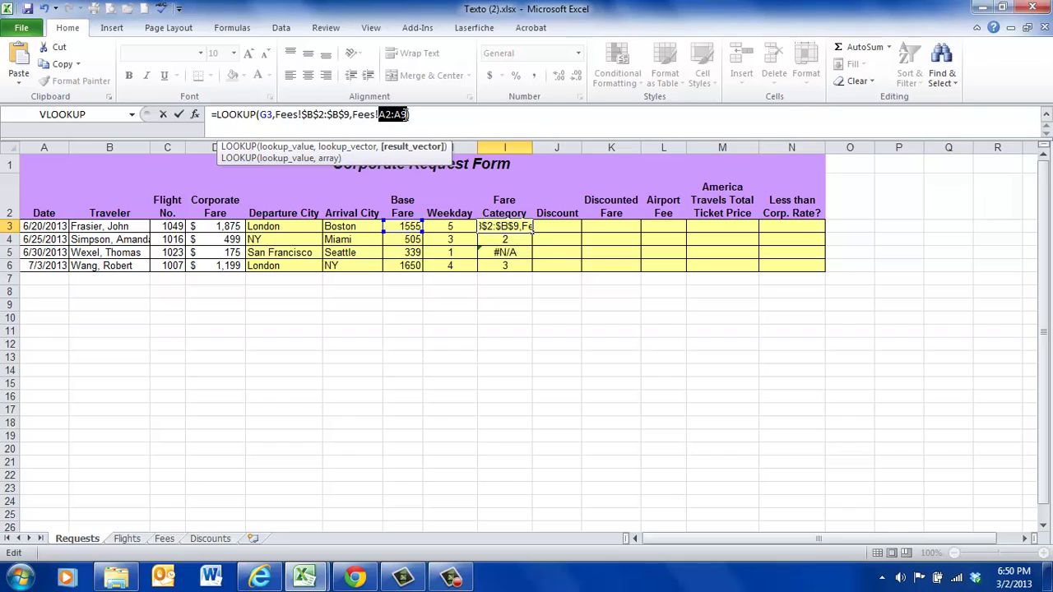
key("F4")
key("Return")
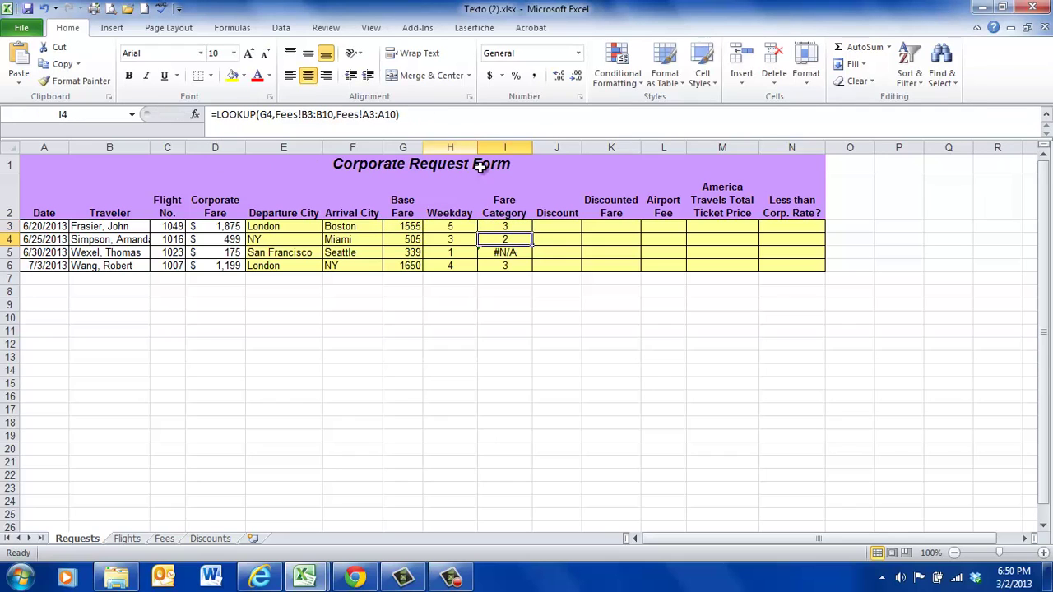
left_click(527, 230)
left_click_drag(530, 231, 535, 274)
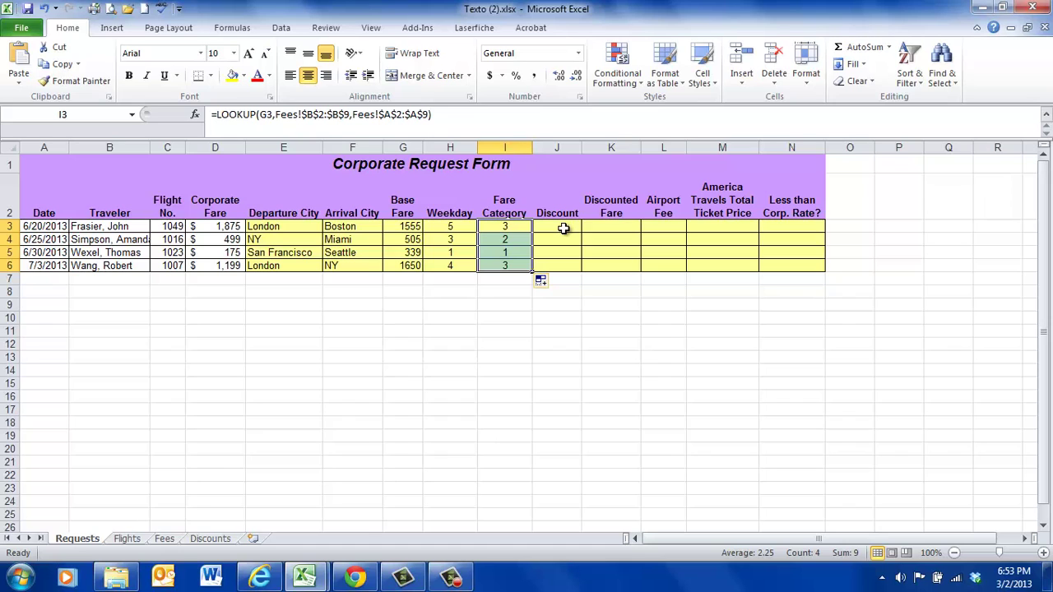
Review the Discounts sheet, and start an INDEX function in the first Discount cell, J3, with the array,row_num,column_num arguments
left_click(208, 539)
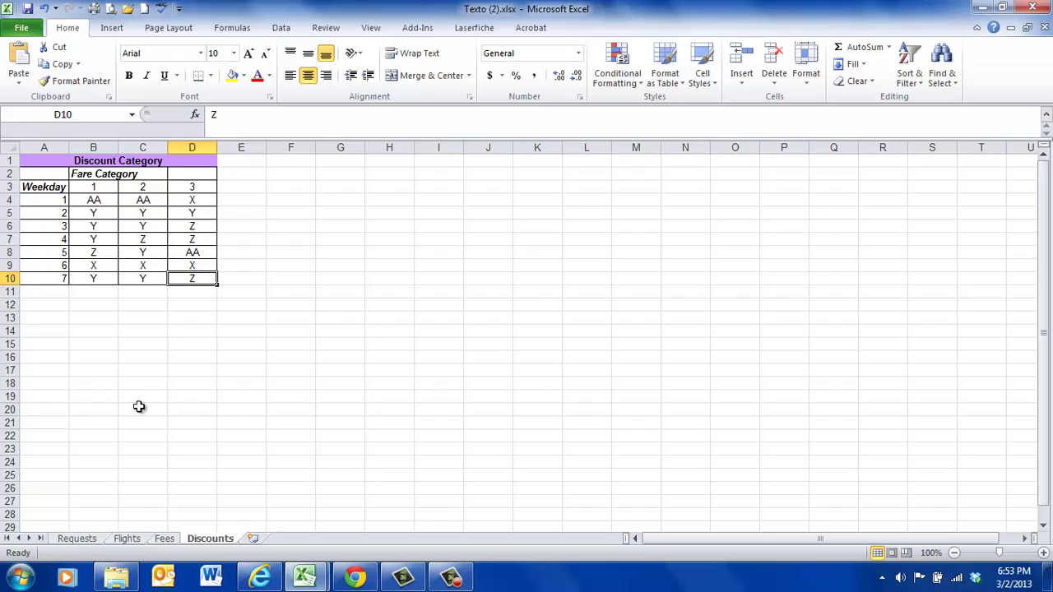
left_click(78, 537)
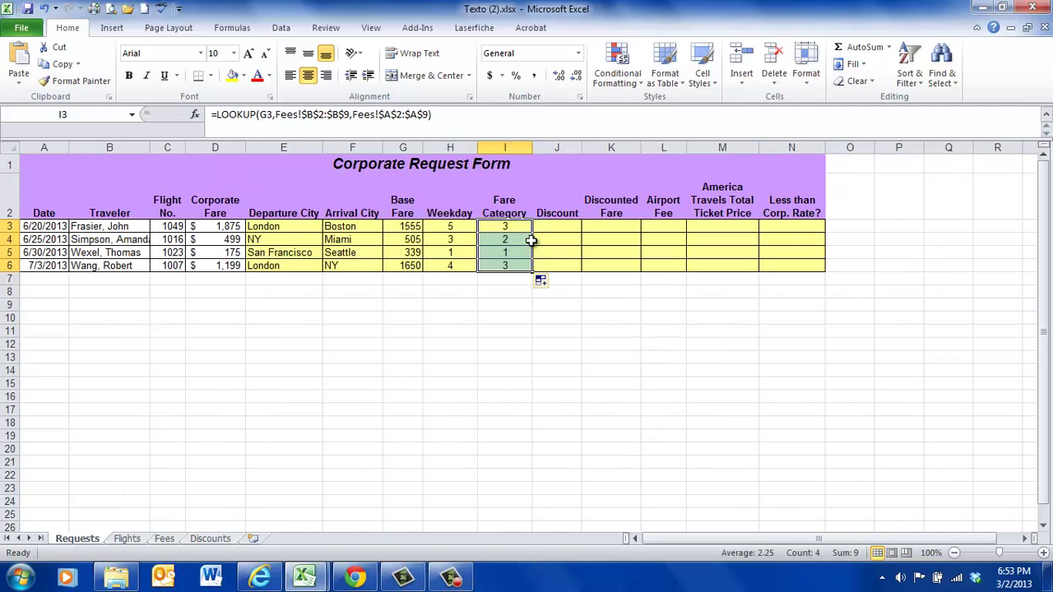
left_click(565, 227)
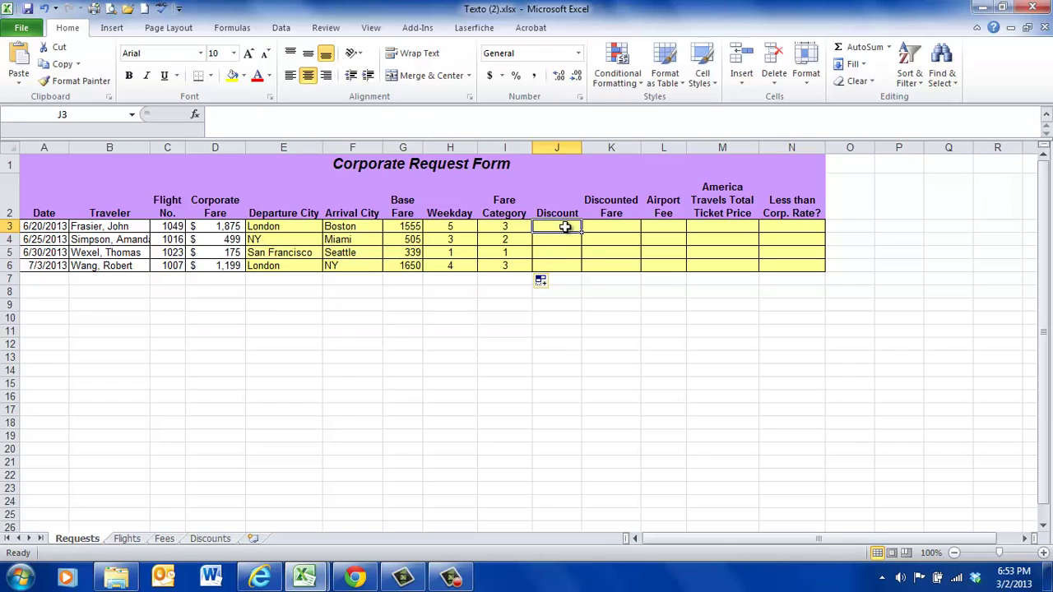
left_click(195, 116)
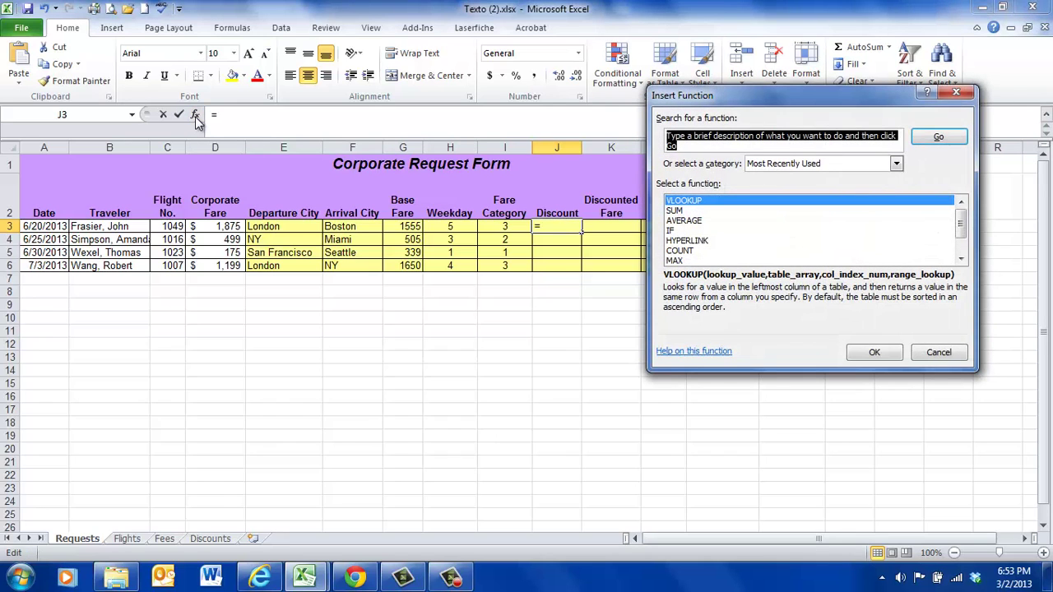
type("index")
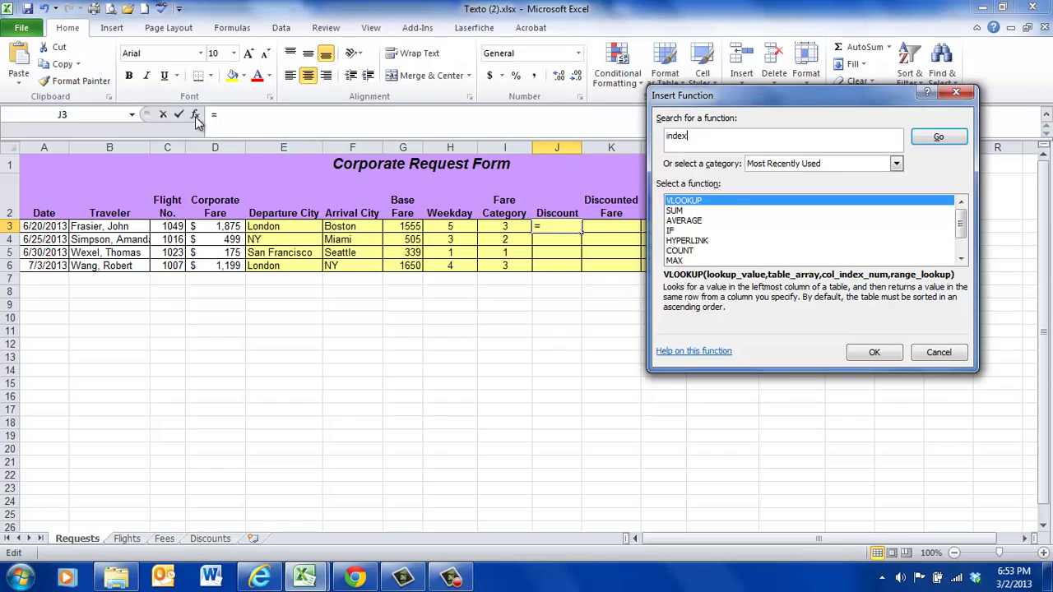
left_click(939, 137)
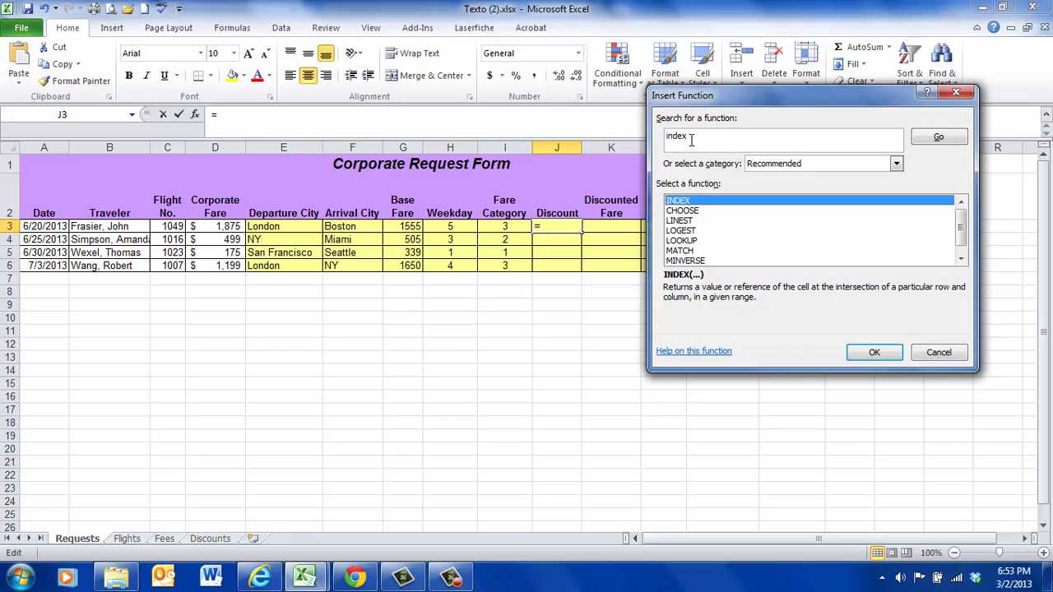
left_click(695, 204)
double_click(695, 204)
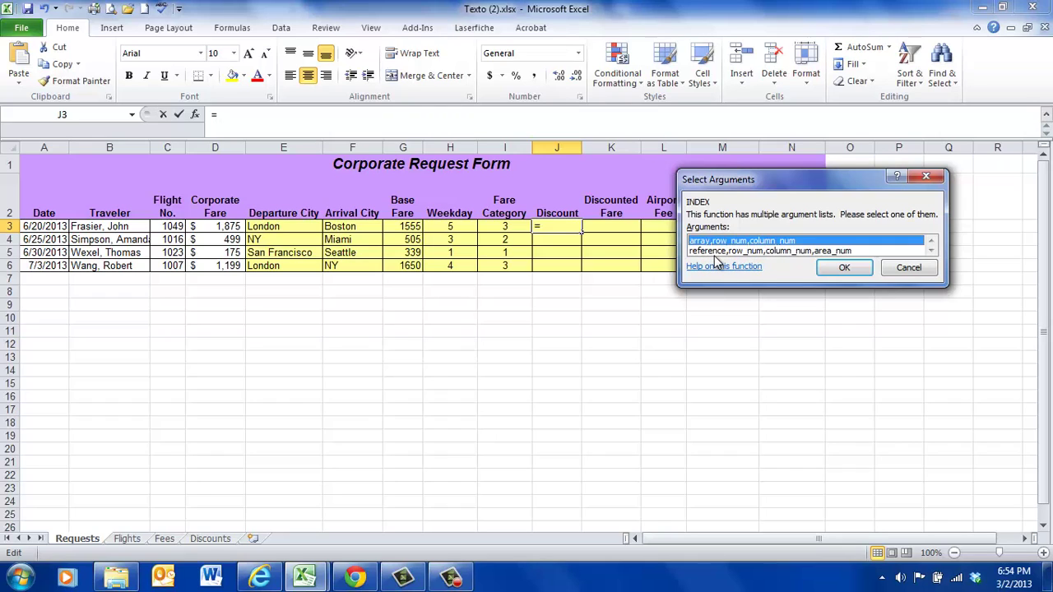
double_click(798, 244)
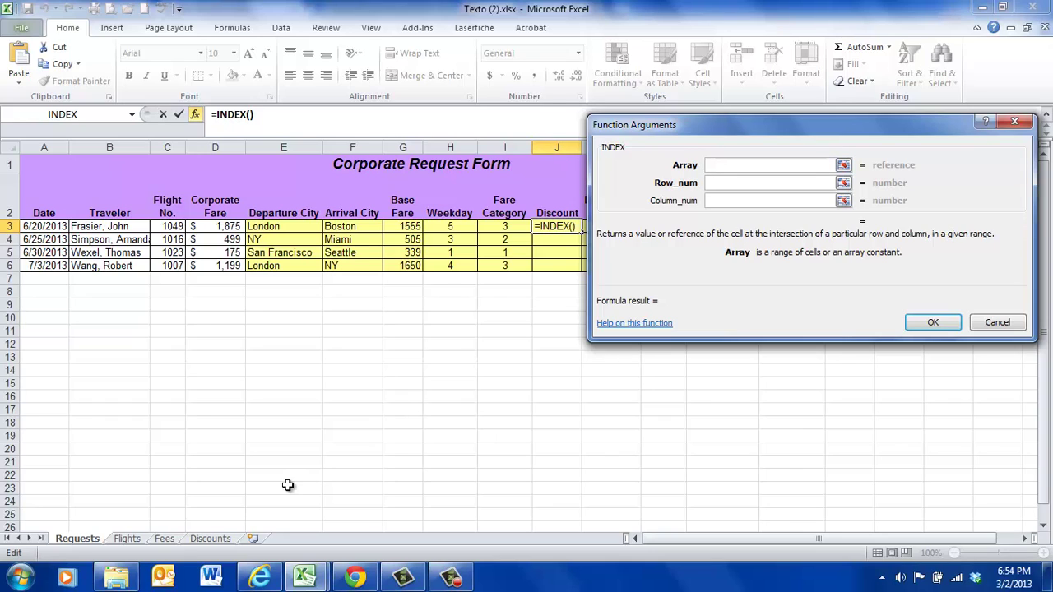
Set the J3 INDEX array to Discounts!B4:D10, its row number to Weekday cell H3 and its column number to Fare Category cell I3
left_click(212, 540)
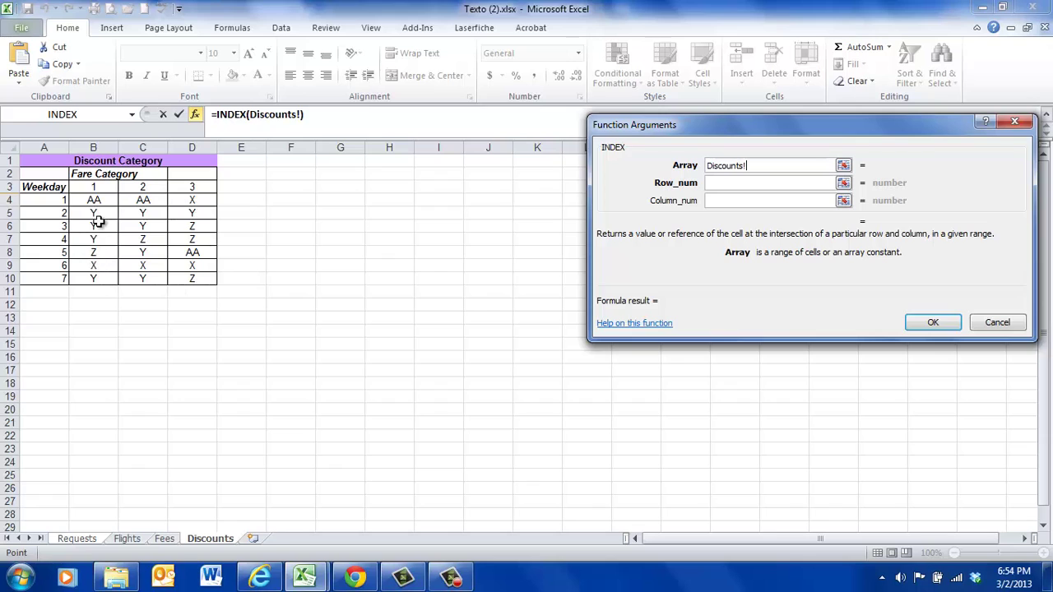
left_click_drag(93, 200, 195, 280)
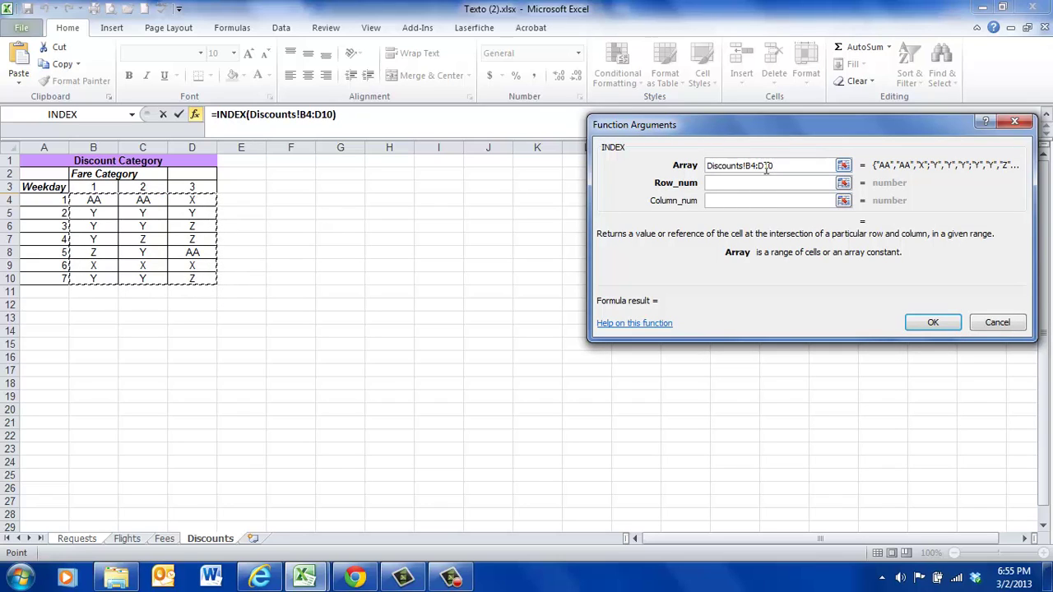
left_click(711, 183)
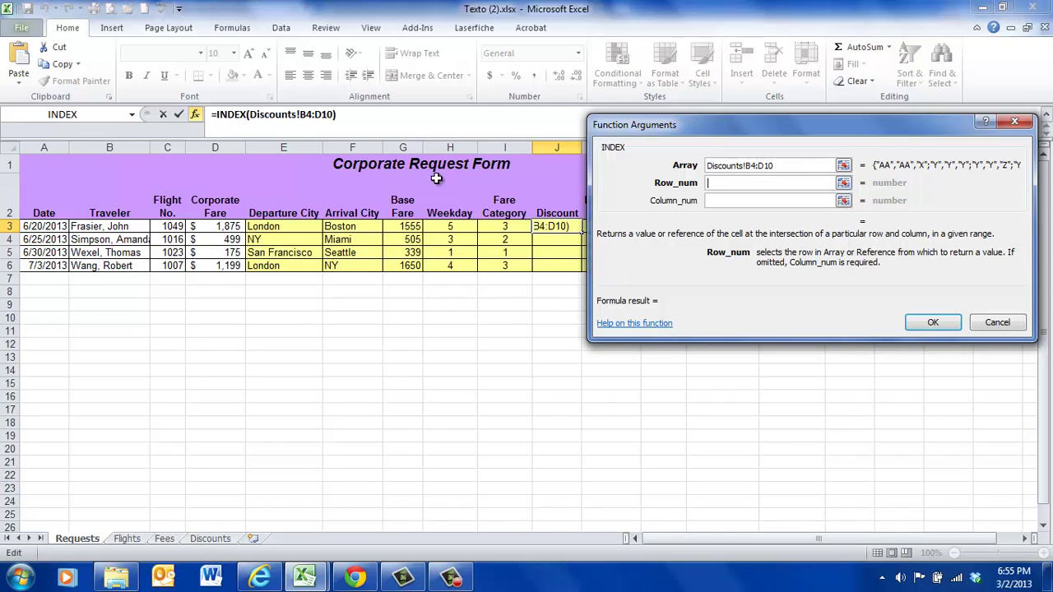
left_click(452, 227)
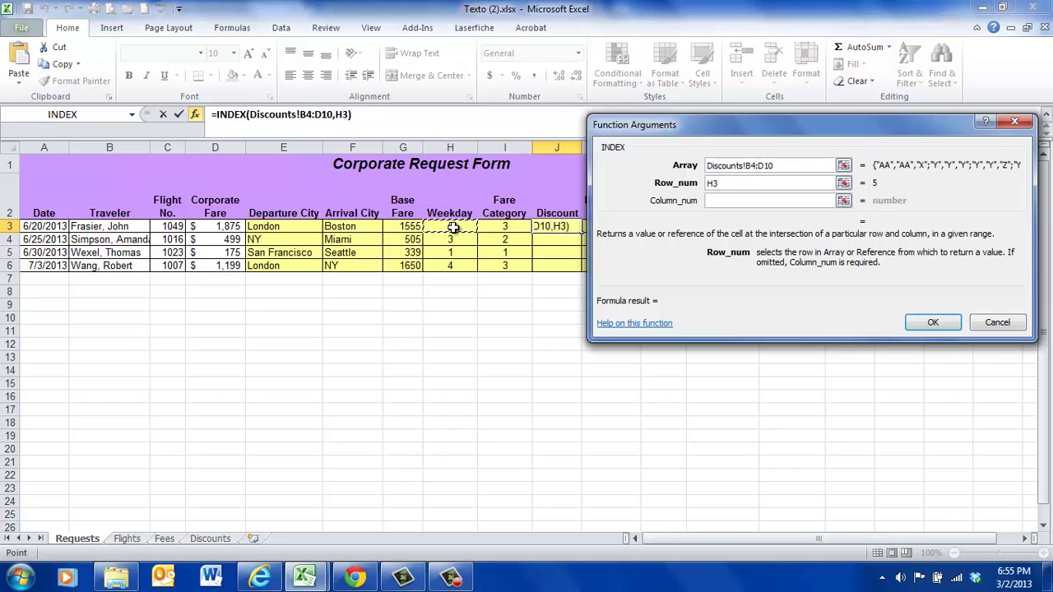
left_click(716, 201)
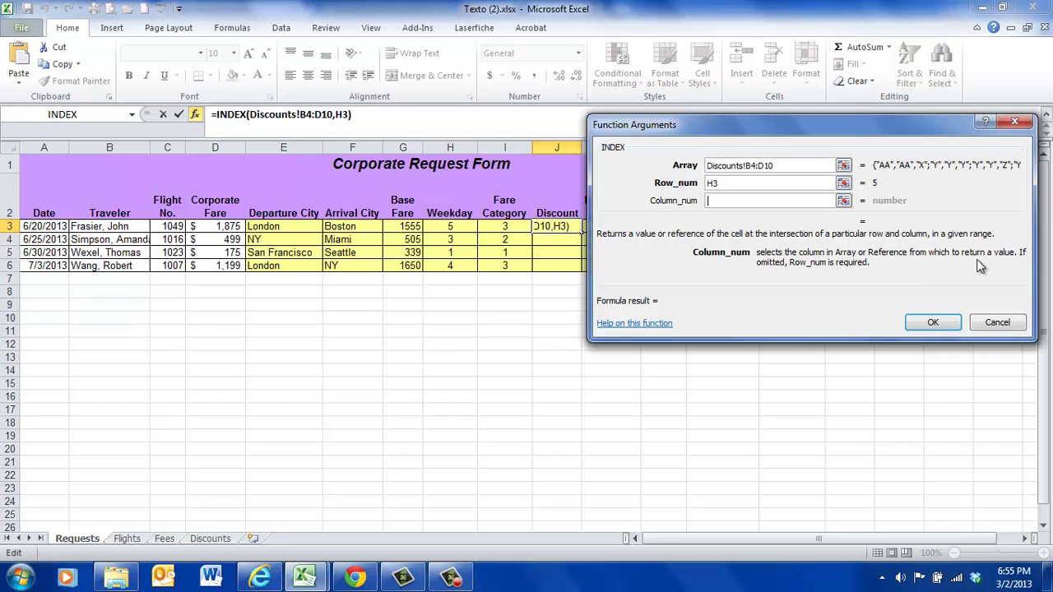
left_click(508, 226)
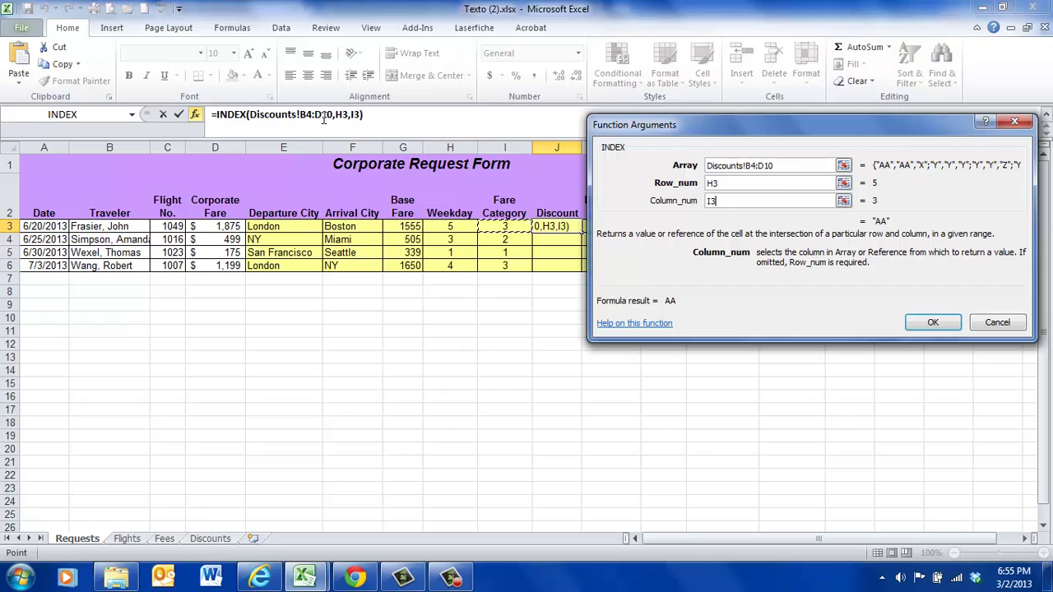
Make the INDEX array absolute as Discounts!$B$4:$D$10, and enter the Discount formula in J3
left_click(746, 166)
left_click_drag(746, 165, 774, 166)
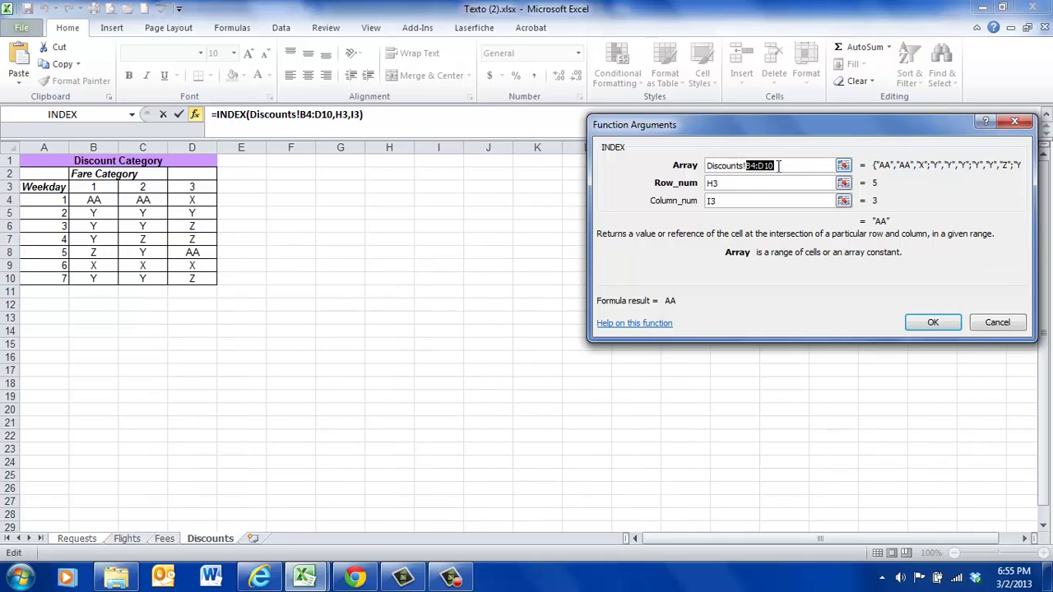
key("F4")
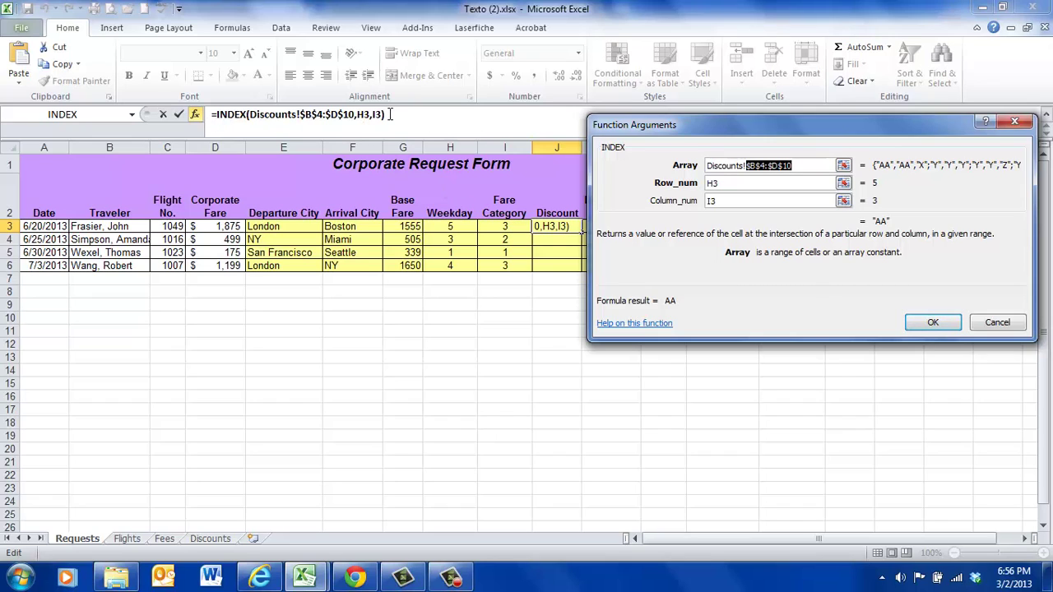
left_click(928, 322)
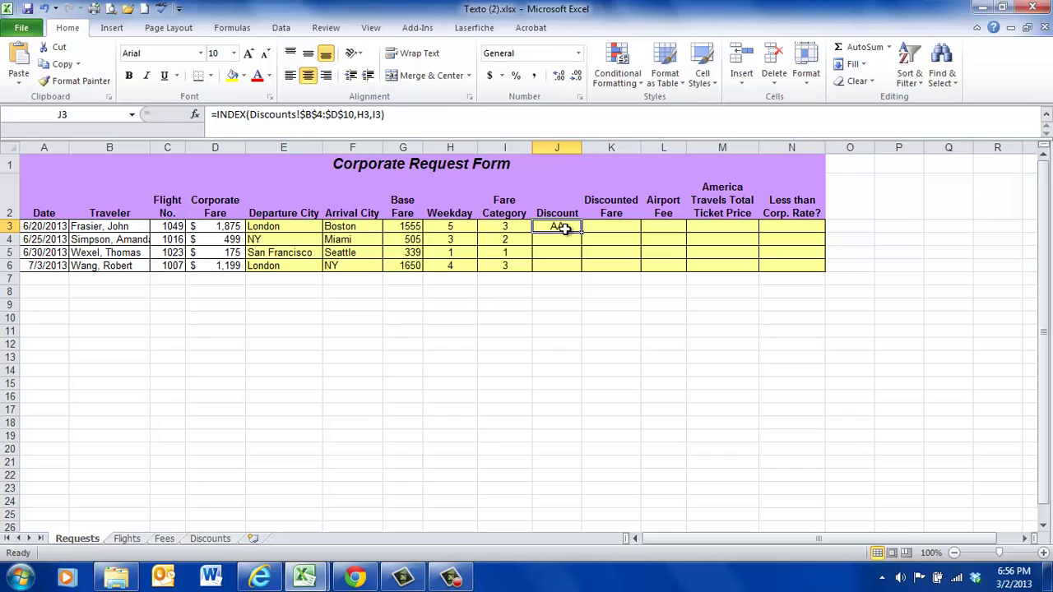
Check the J3 discount against the Discounts sheet table, and fill the Discount formula down to J6
left_click(212, 540)
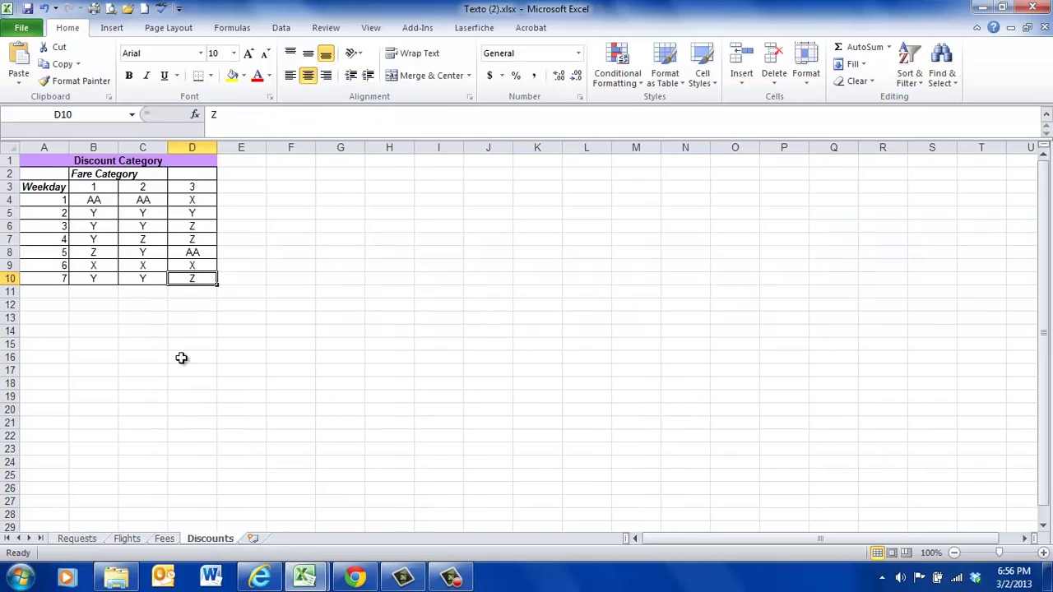
left_click(144, 200)
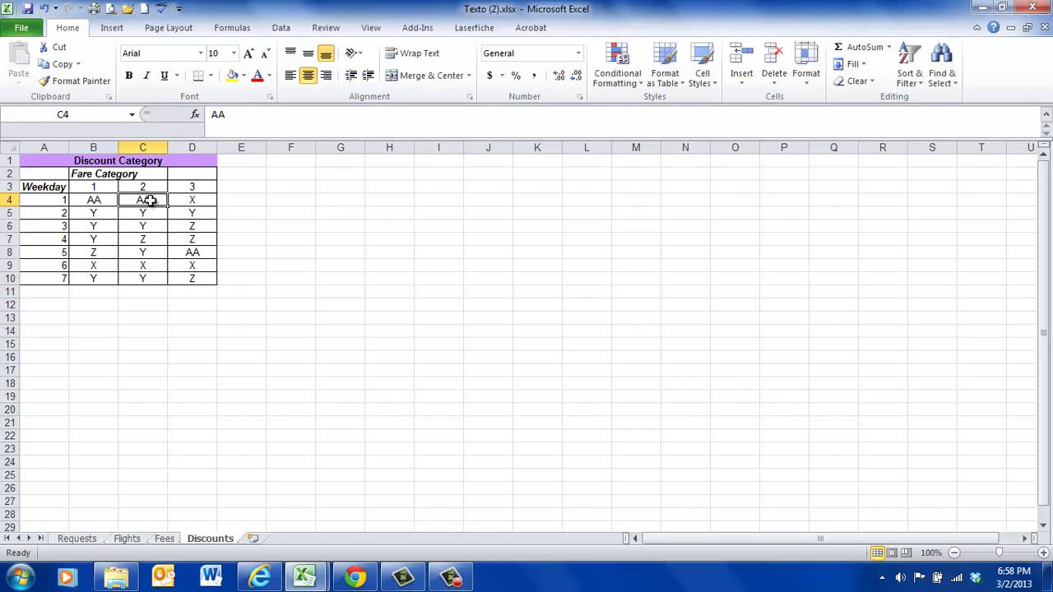
left_click(90, 539)
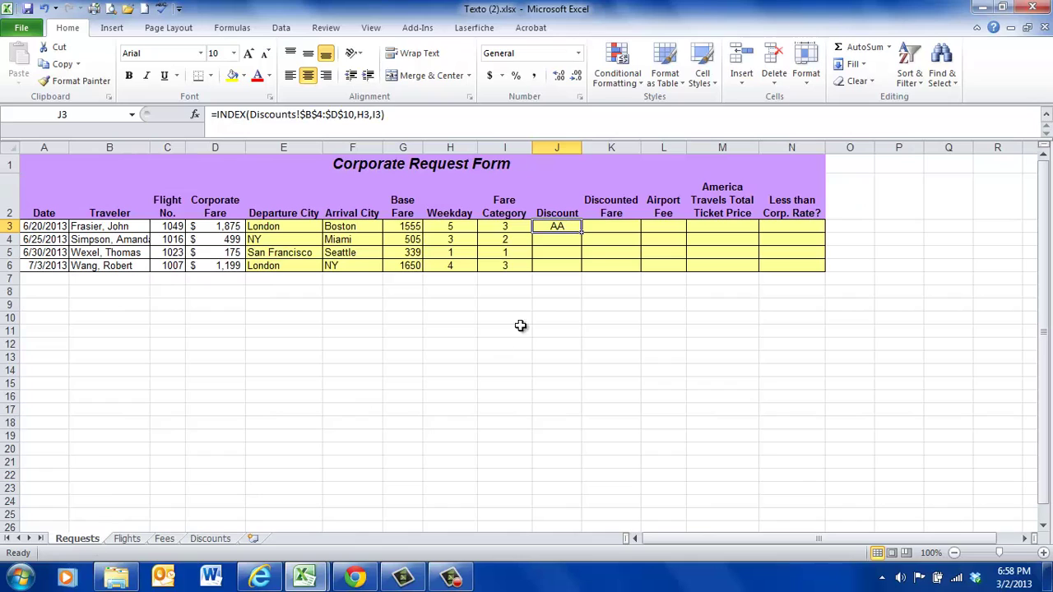
double_click(582, 233)
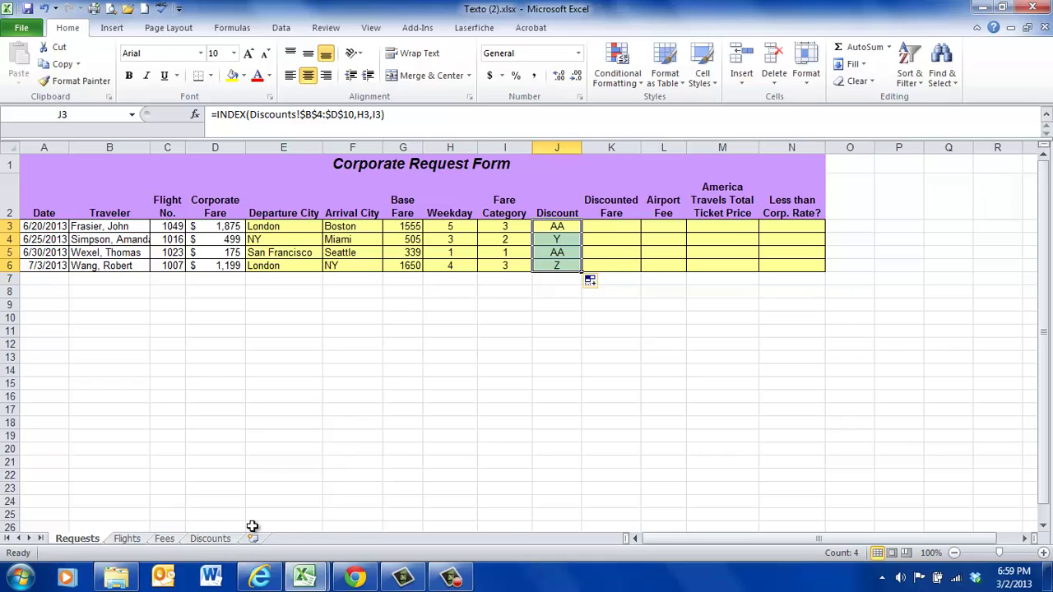
On the Discounts sheet, enter the labels "Discount category" in G2 and "% discount" in G3, and autofit column G
left_click(226, 541)
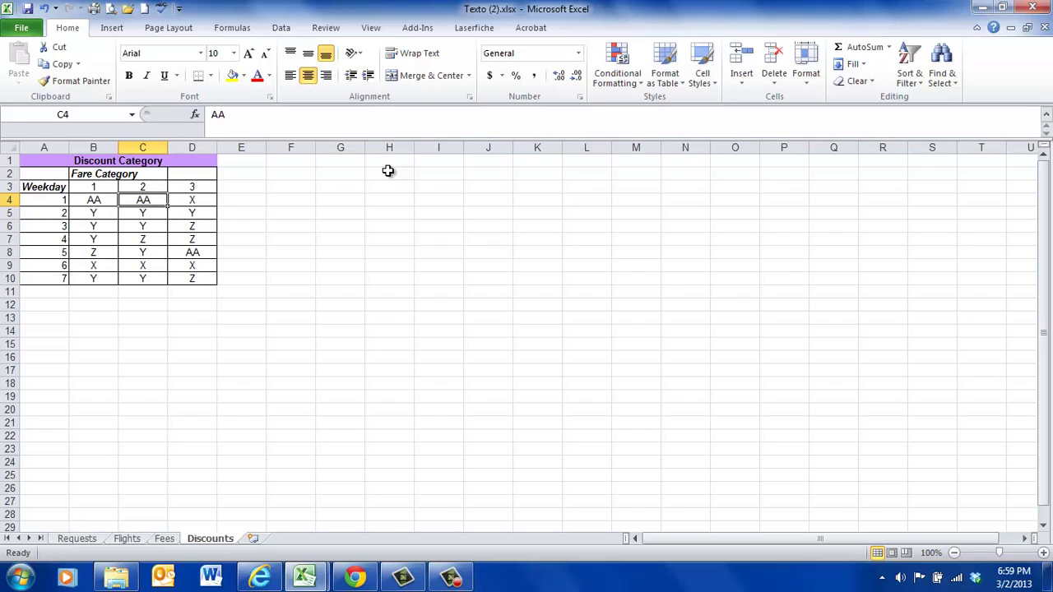
left_click(342, 175)
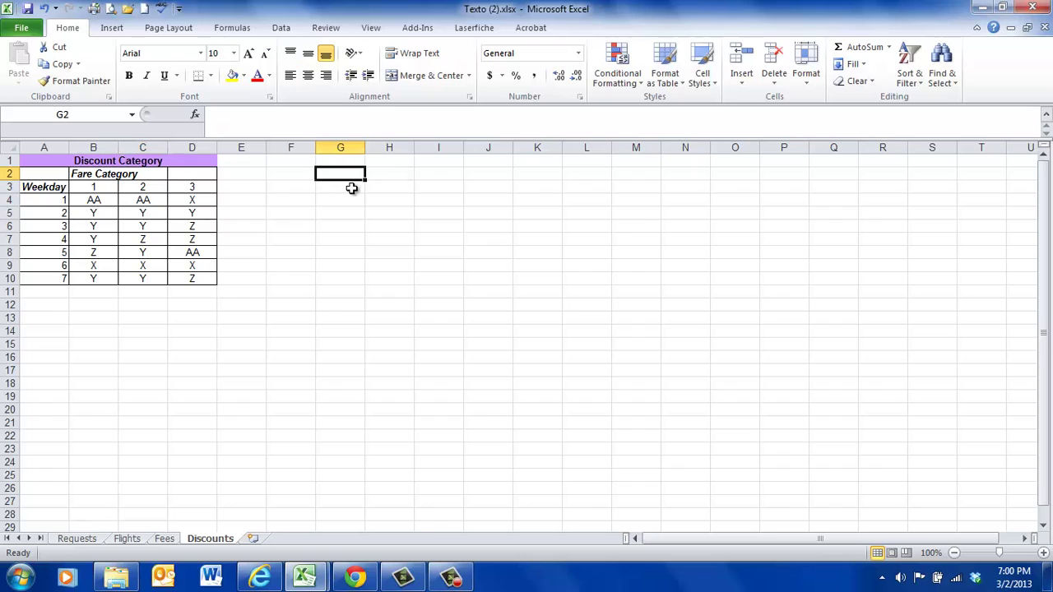
type("D")
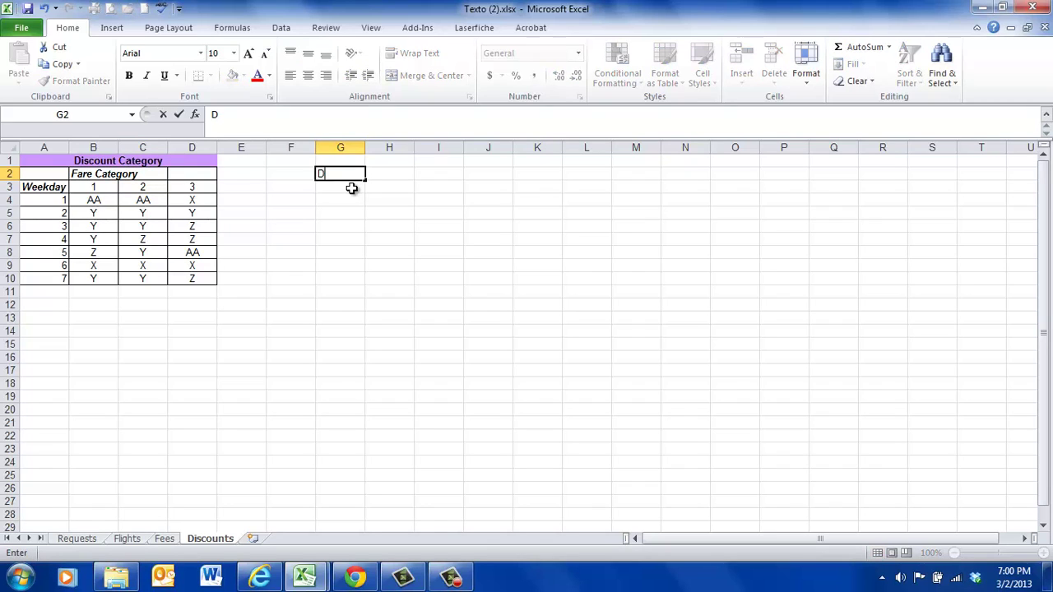
type("iscount category")
key("Return")
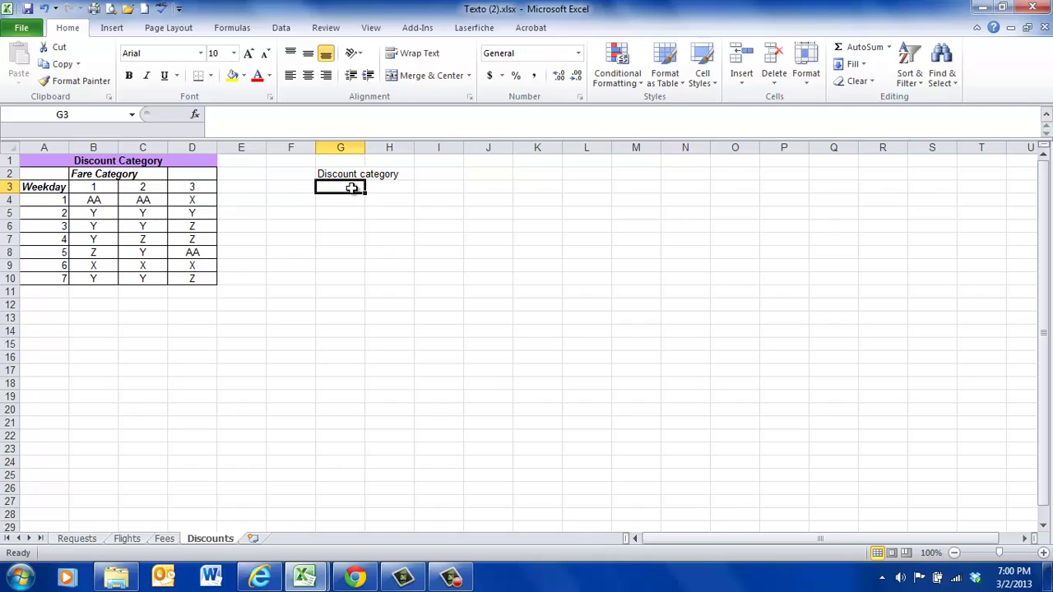
type("%")
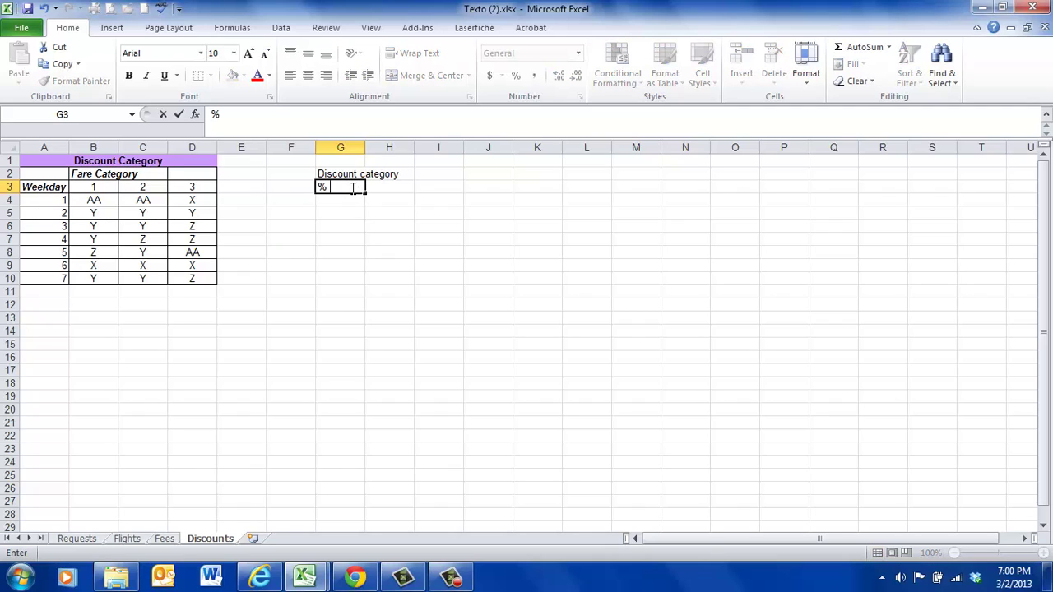
type(" discount")
key("Return")
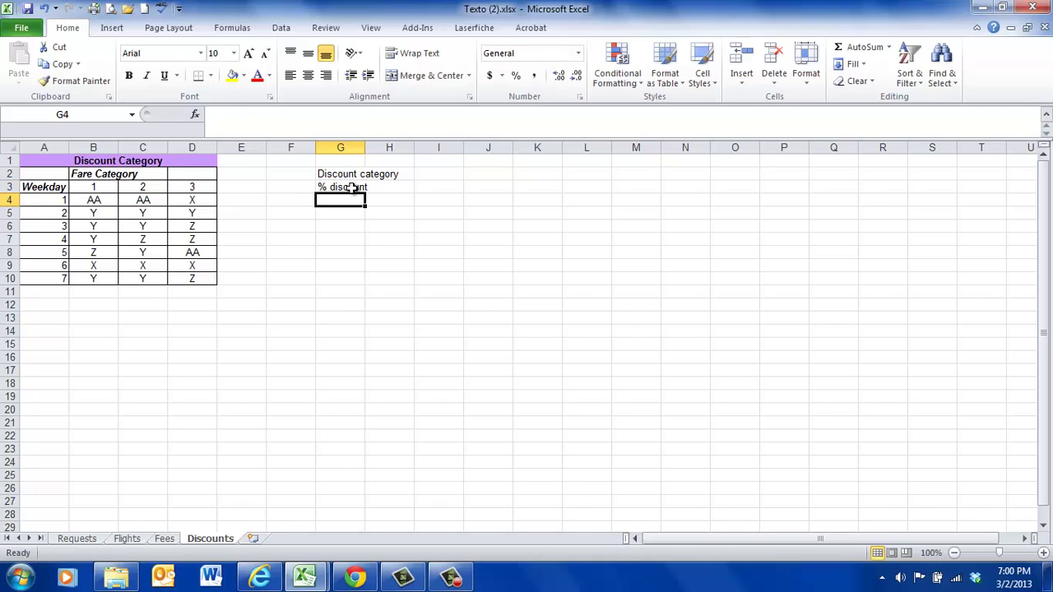
left_click_drag(363, 148, 363, 148)
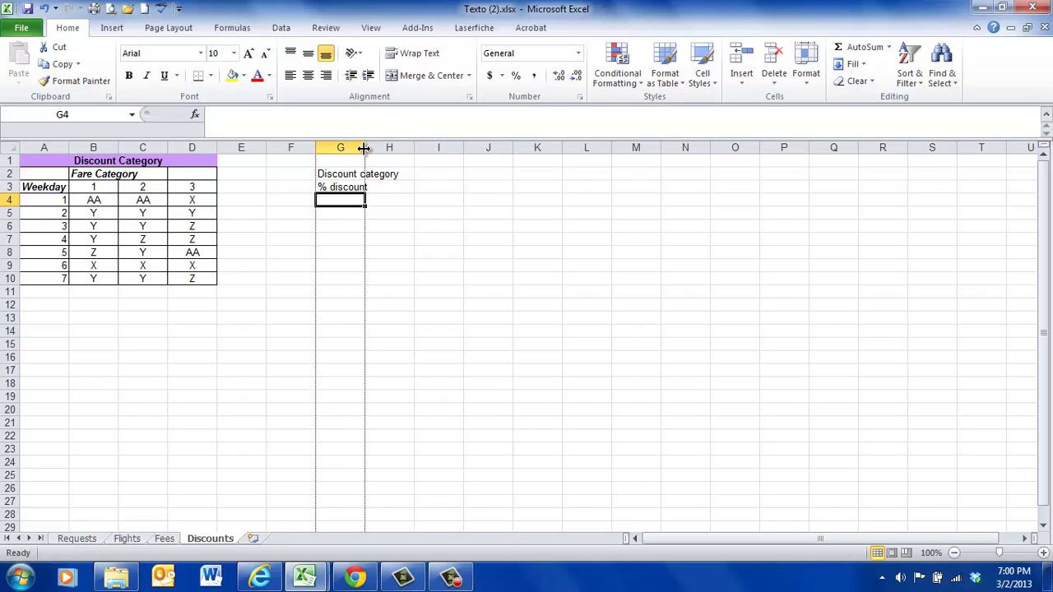
double_click(364, 148)
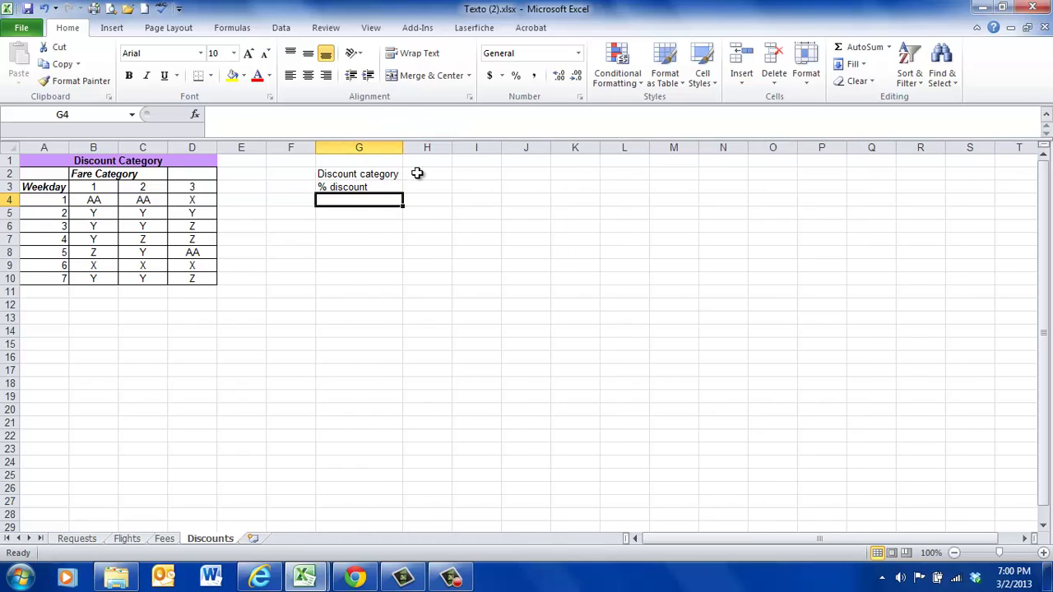
Enter the discount category codes AA, X, Y and Z across cells I2 to L2
left_click(419, 174)
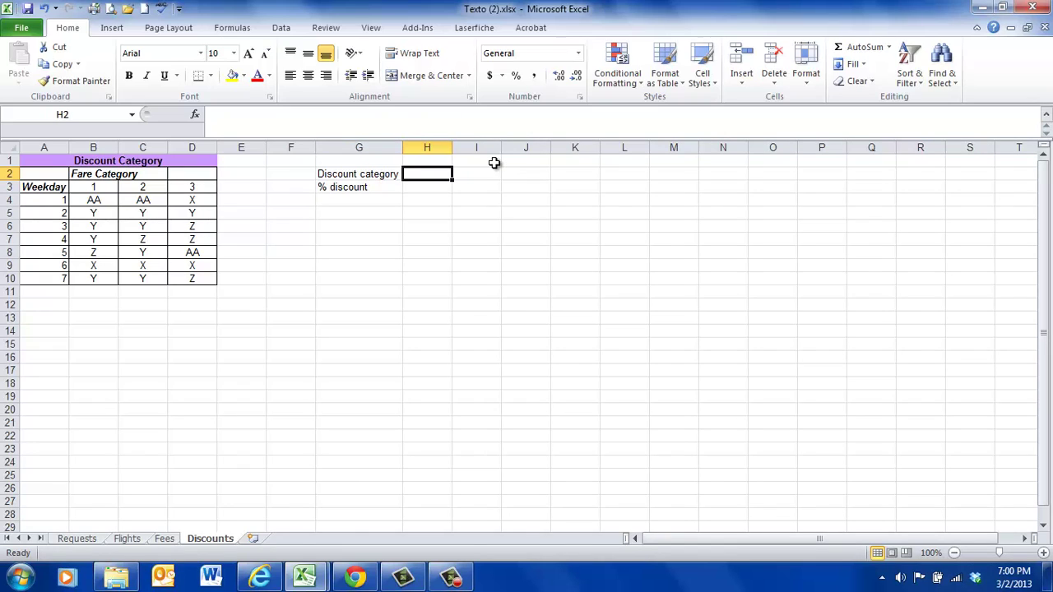
key("Right")
type("aa")
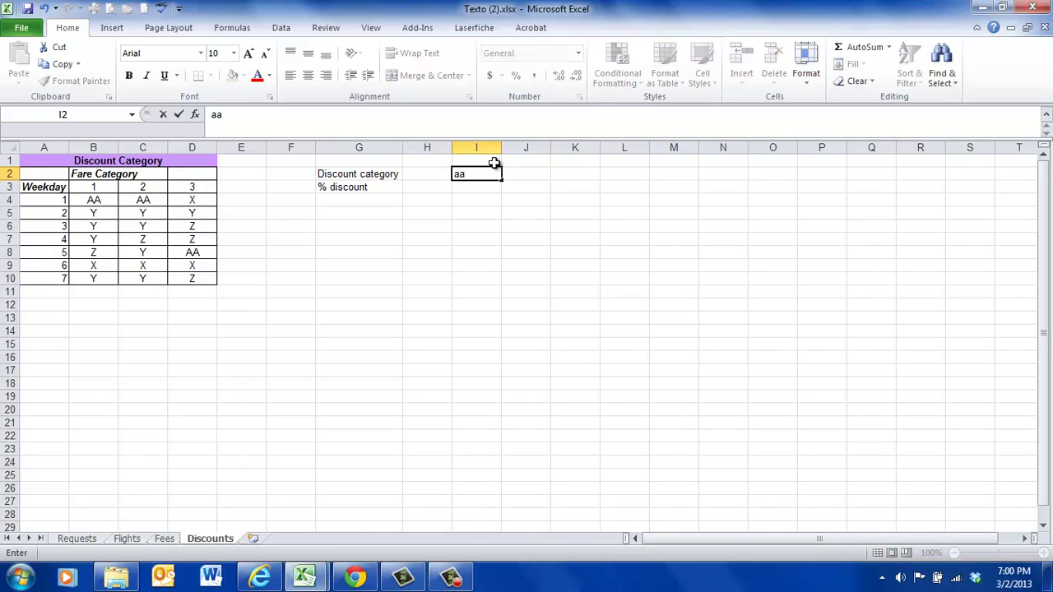
key("BackSpace")
type("a")
key("BackSpace")
key("BackSpace")
type("AA")
key("Right")
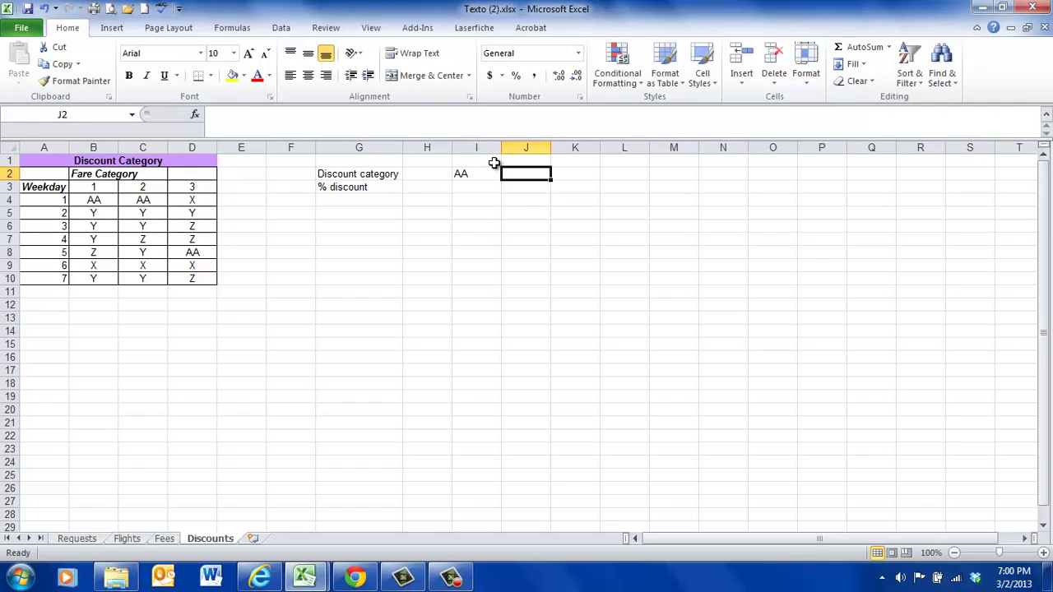
type("X")
key("Right")
type("Y")
key("Right")
type("Z")
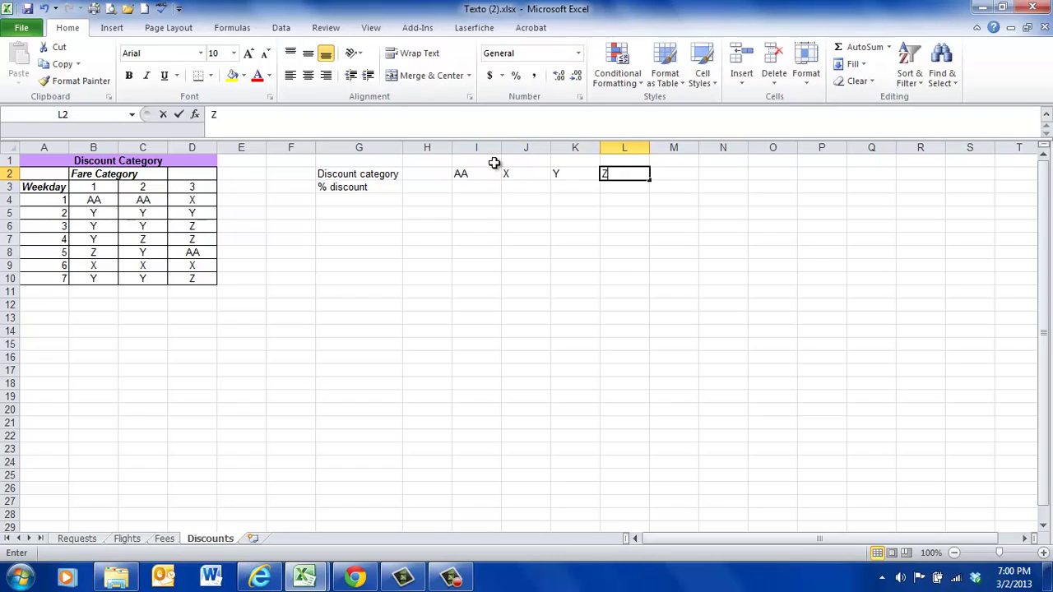
key("Right")
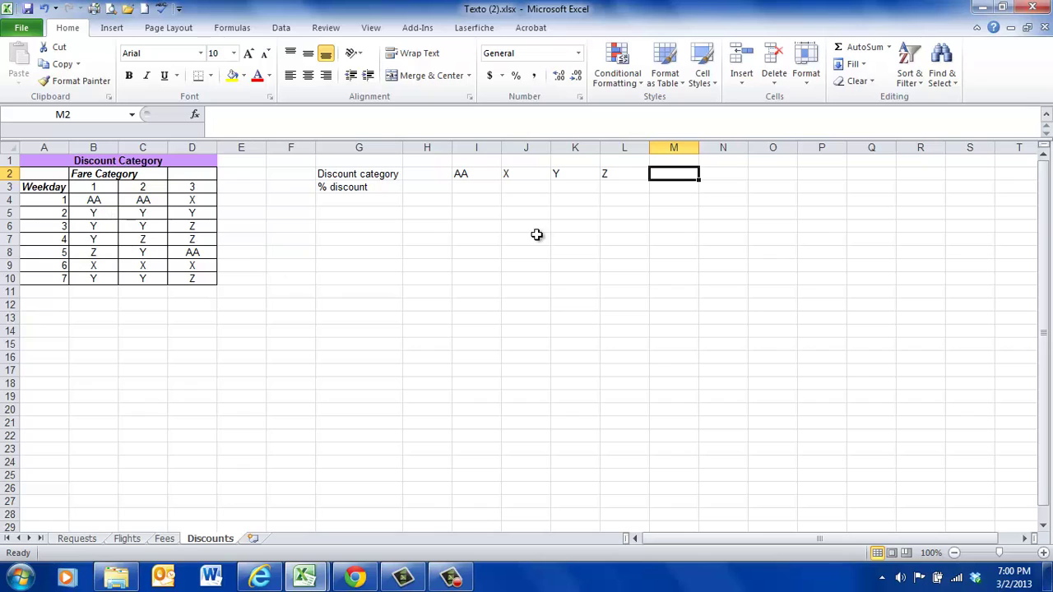
Enter 0 as the AA discount in I3, and format cells I3 to L3 as percentages
left_click(466, 188)
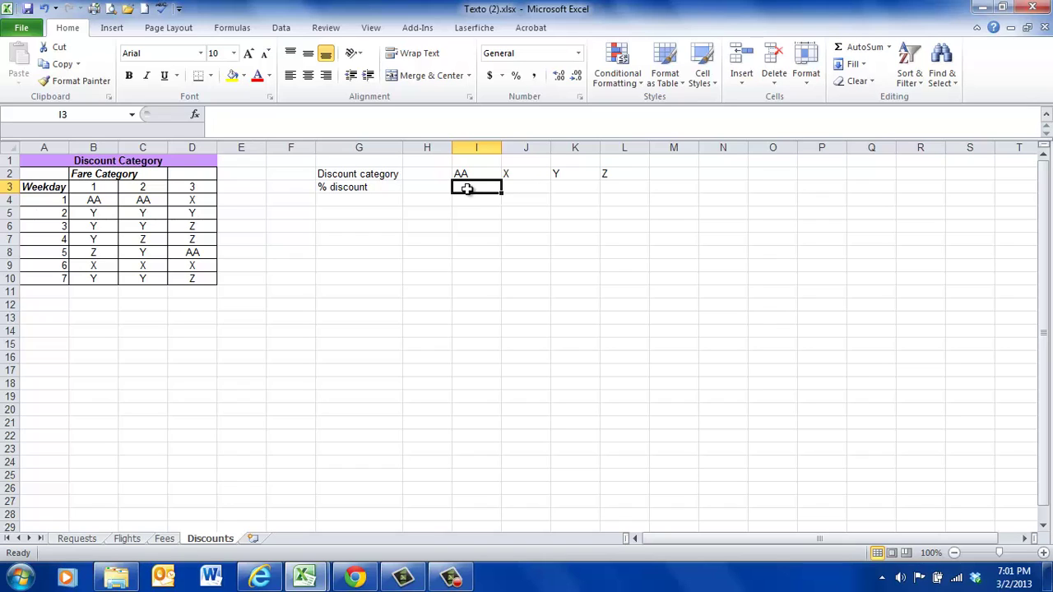
type("9")
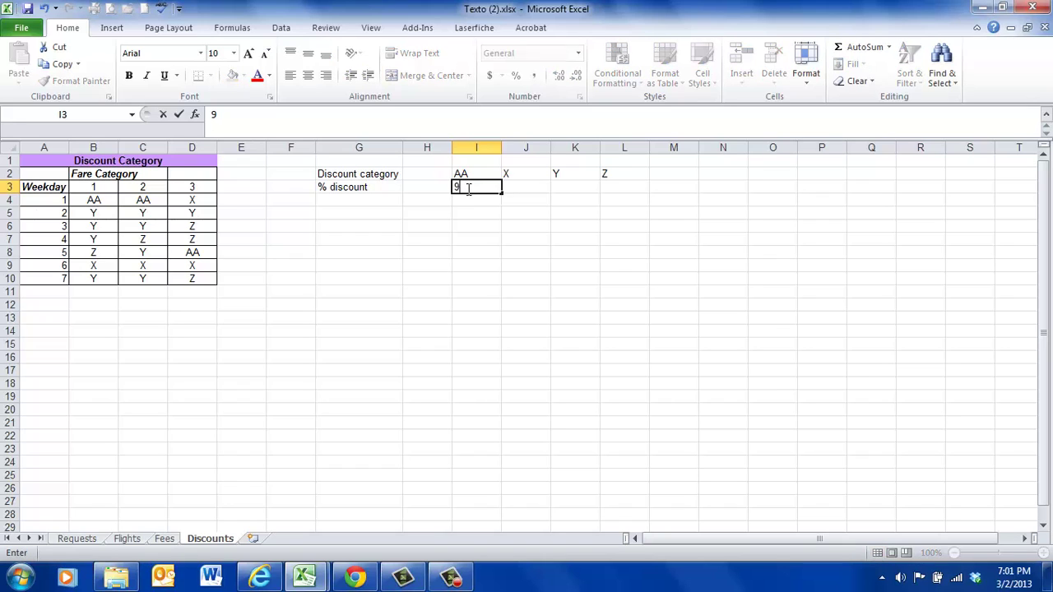
key("BackSpace")
type("0")
left_click(489, 188)
key("Escape")
key("Right")
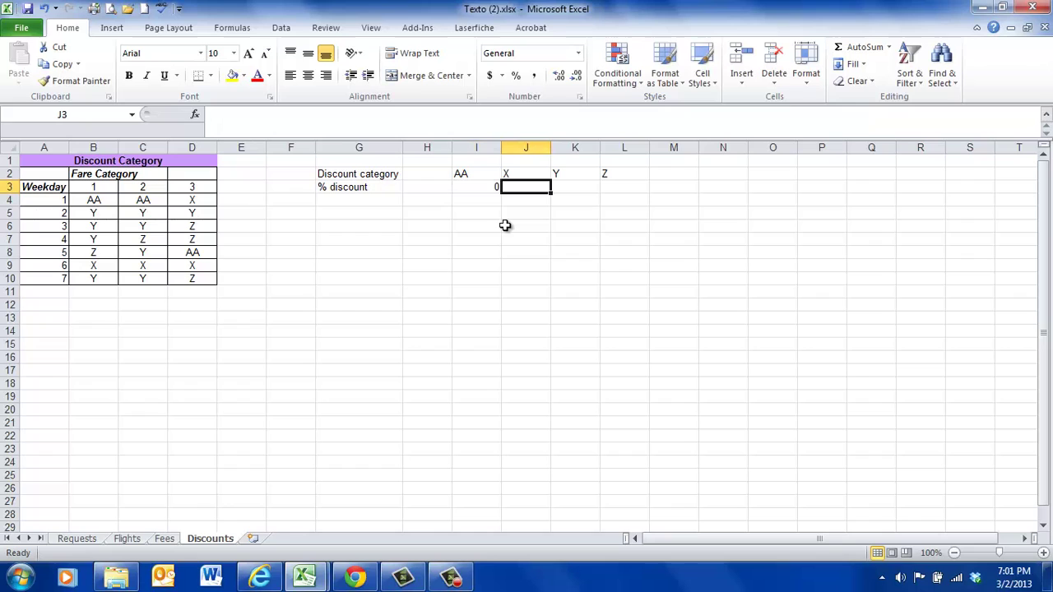
left_click(482, 182)
left_click_drag(482, 188, 617, 188)
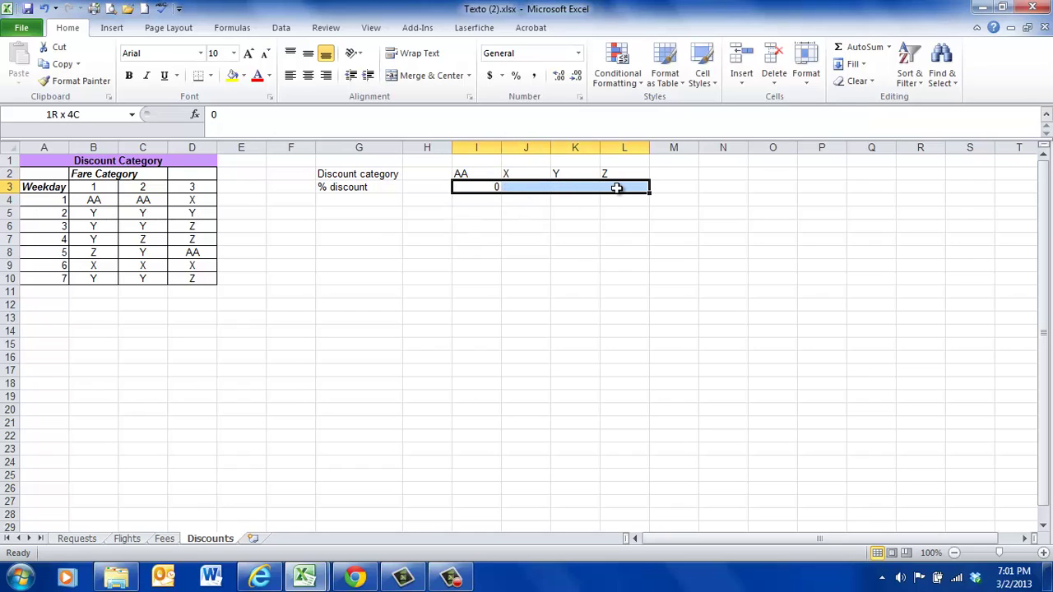
left_click(516, 76)
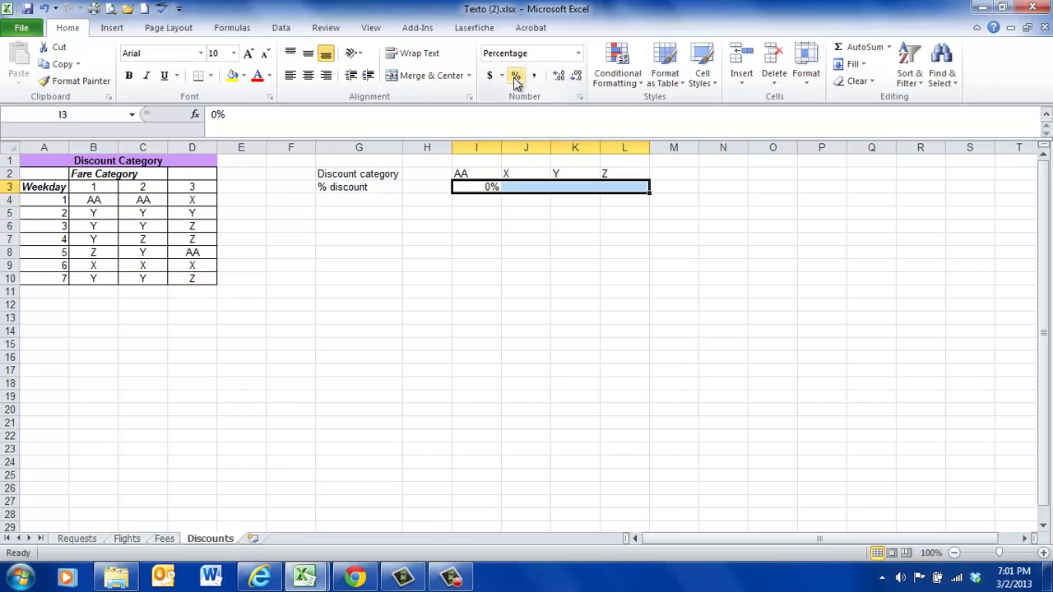
Enter the discounts for categories X, Y and Z as 25%, 50% and 65% in J3, K3 and L3
left_click(531, 187)
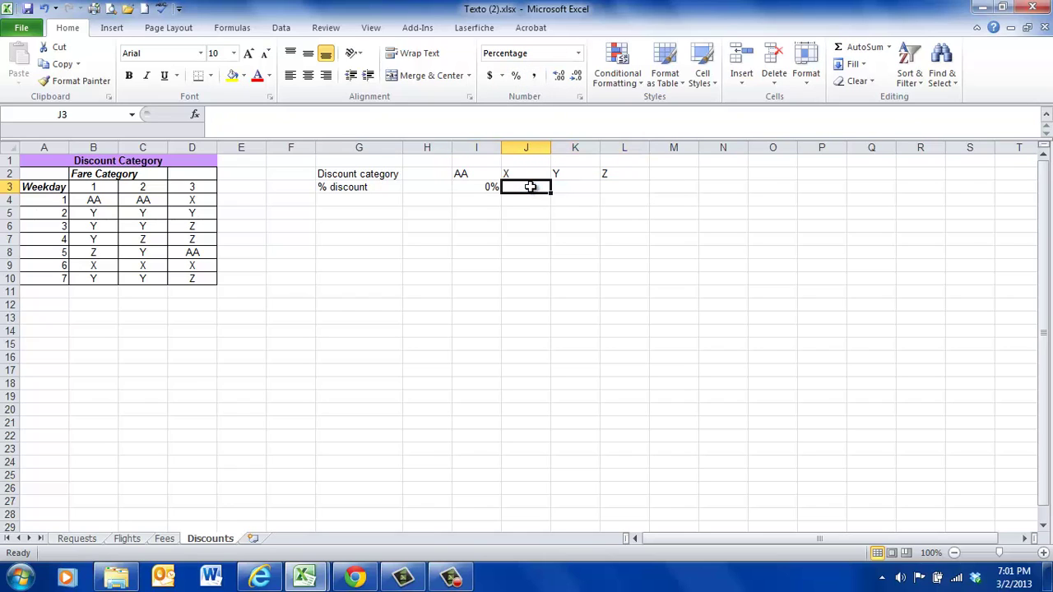
type("25")
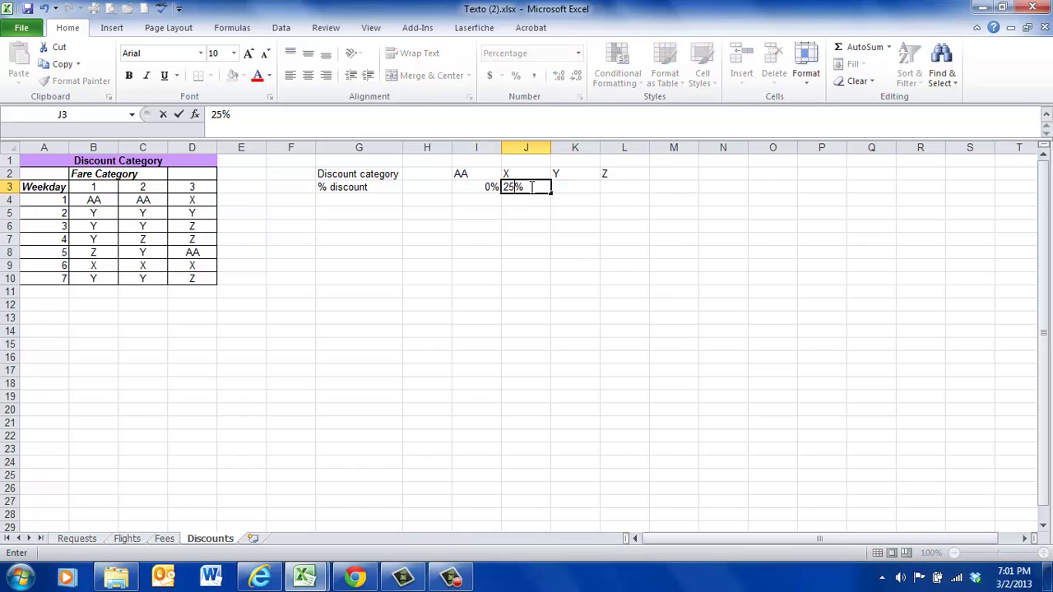
key("Tab")
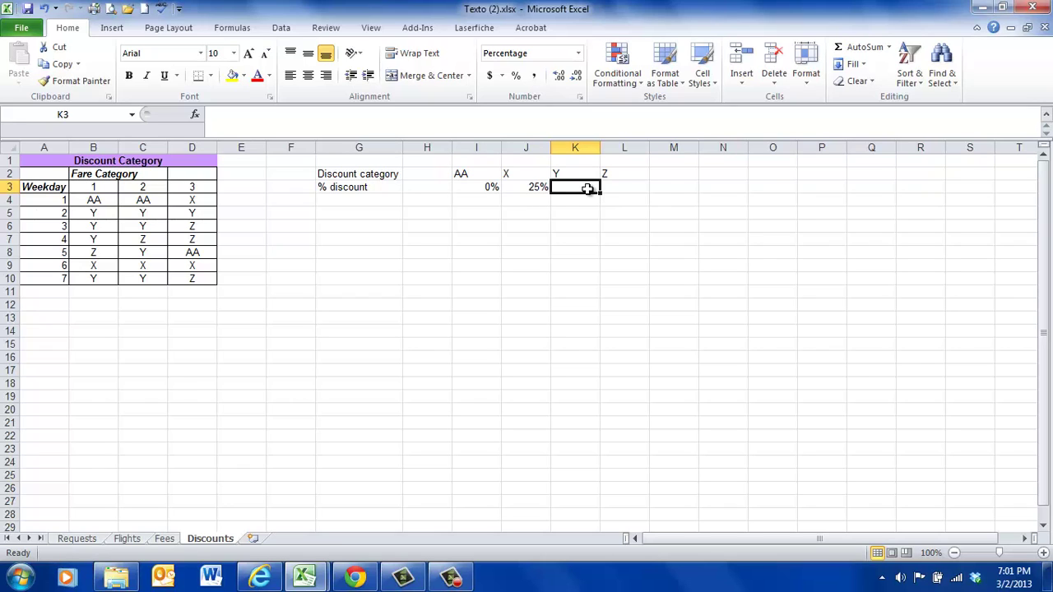
type("50")
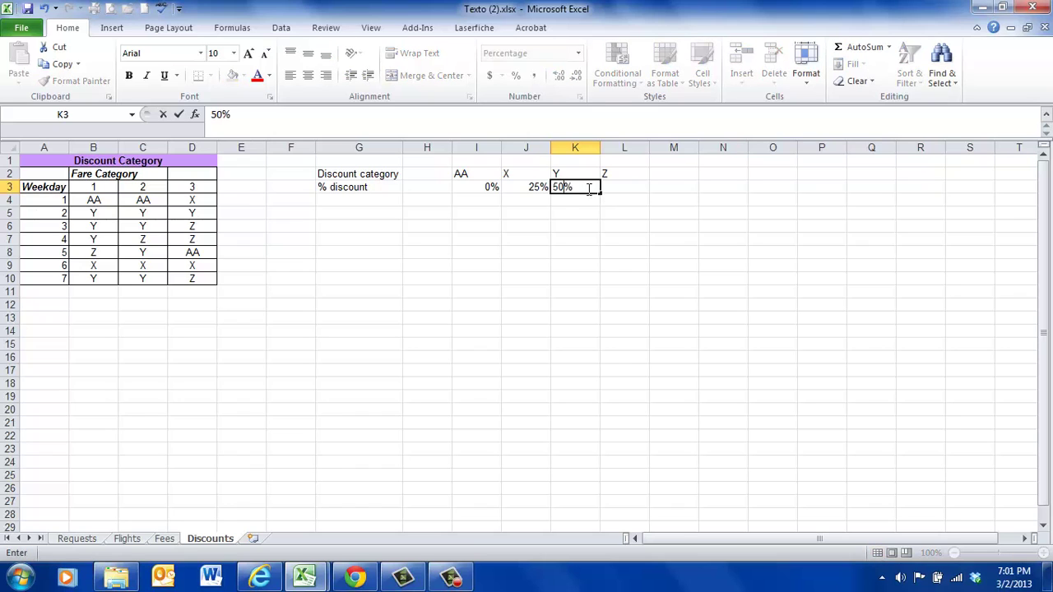
key("Tab")
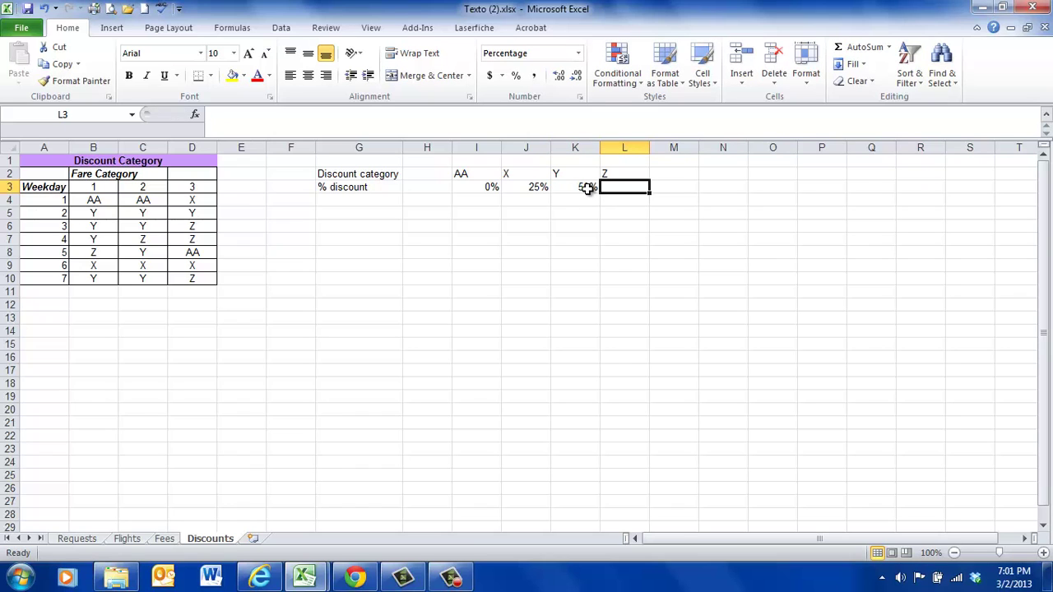
type("65")
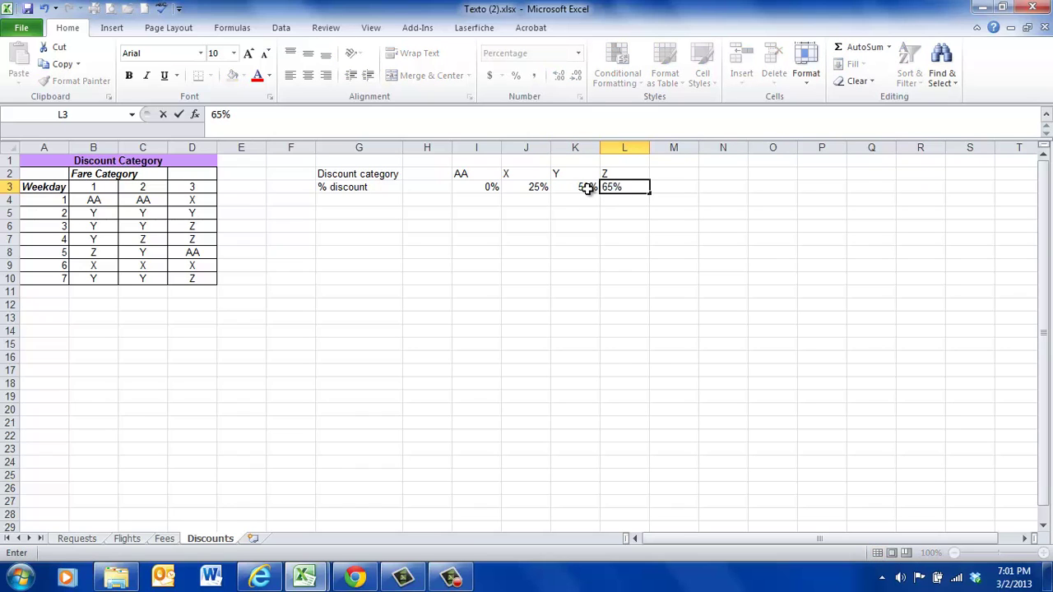
key("Return")
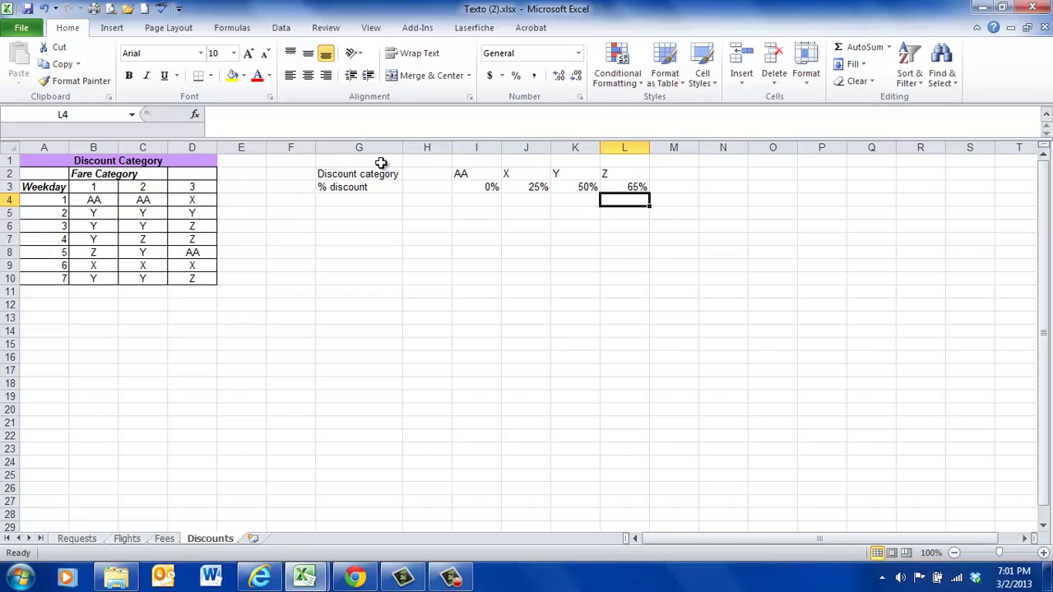
Apply all borders to the range G1:L10 around the discount percentage table
left_click_drag(381, 161, 644, 194)
left_click(580, 174)
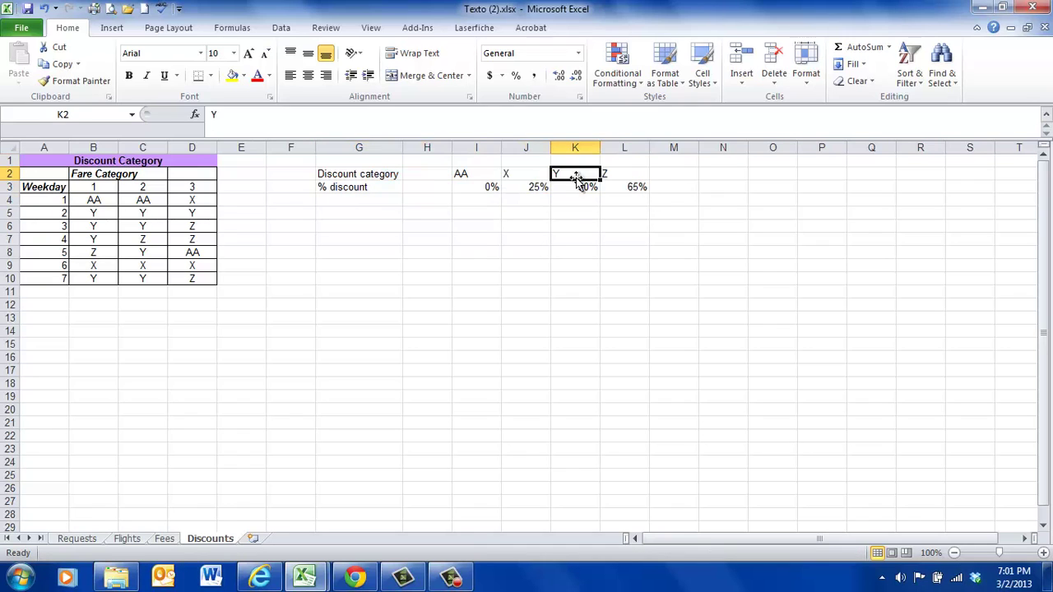
left_click_drag(352, 159, 621, 268)
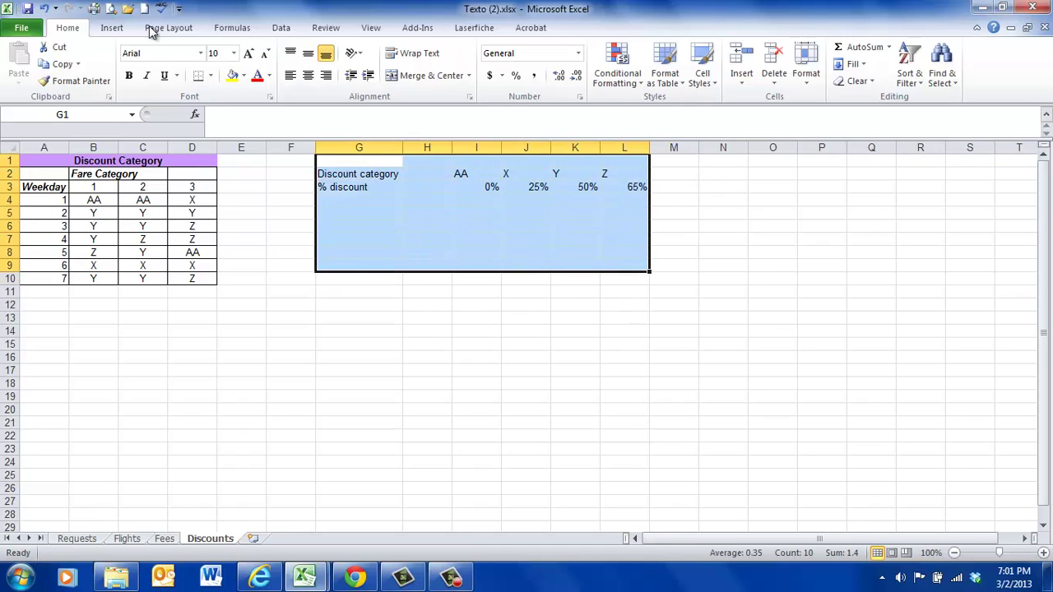
left_click(526, 213)
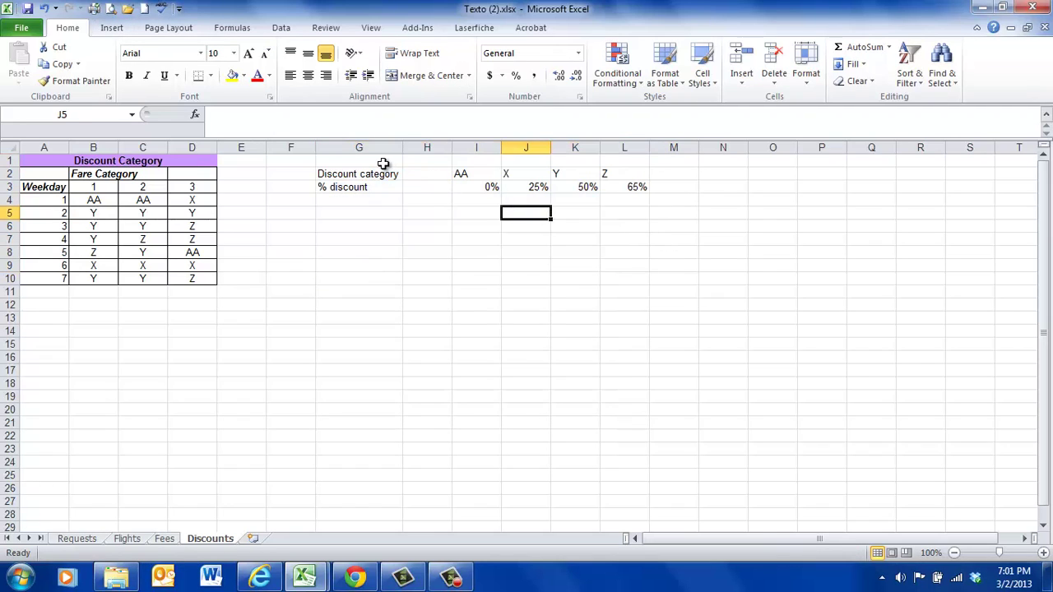
left_click_drag(383, 164, 625, 282)
left_click(103, 29)
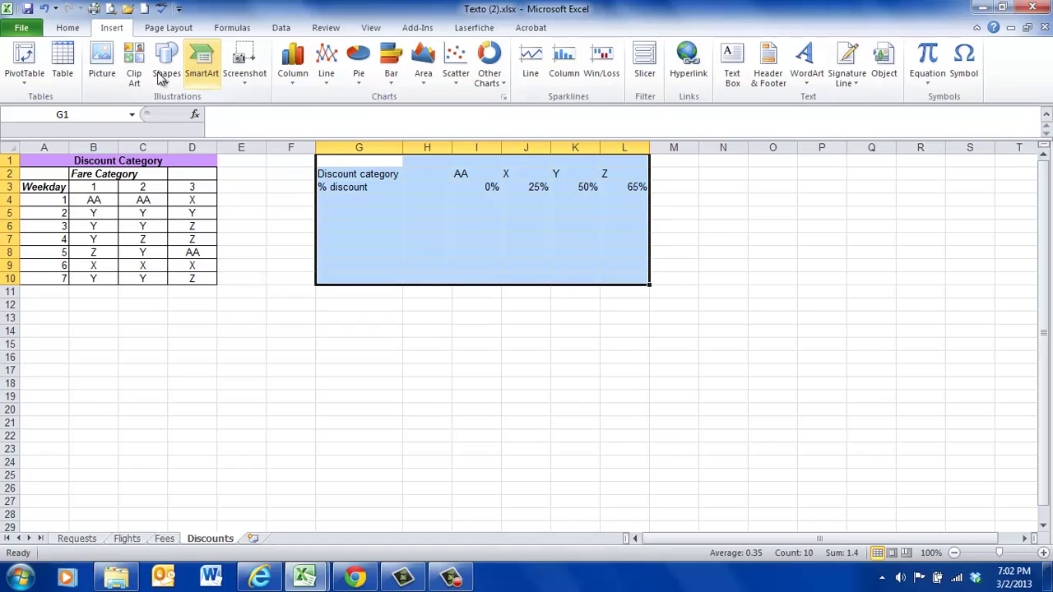
left_click(69, 28)
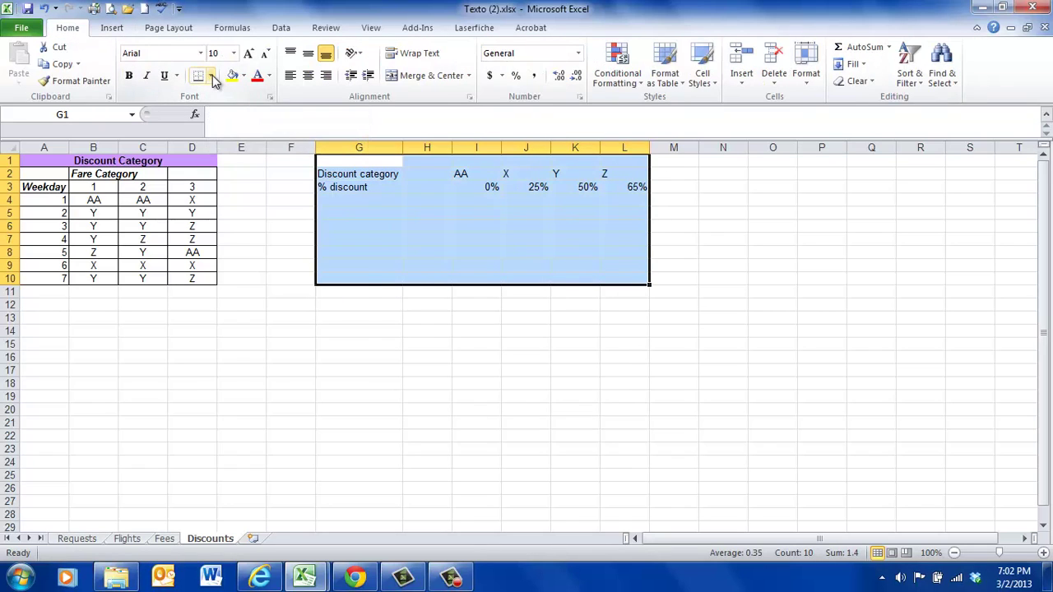
left_click(212, 76)
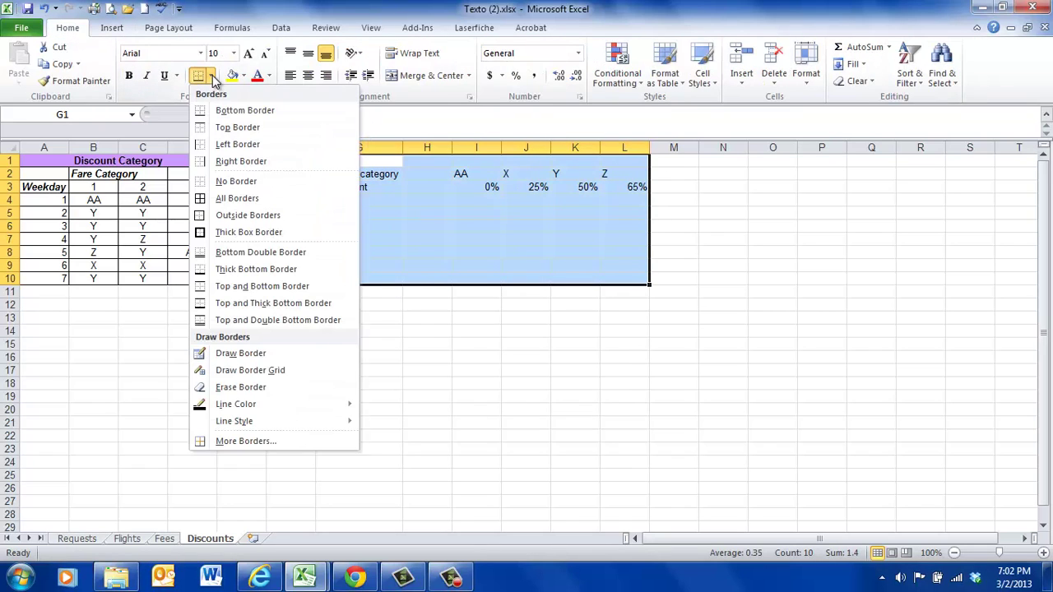
left_click(239, 198)
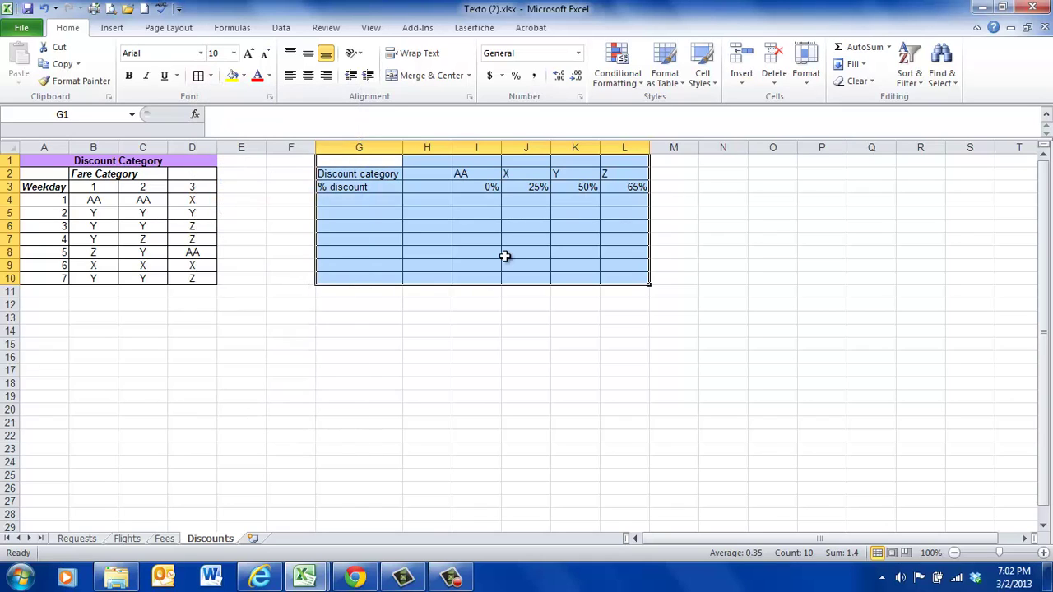
left_click(506, 253)
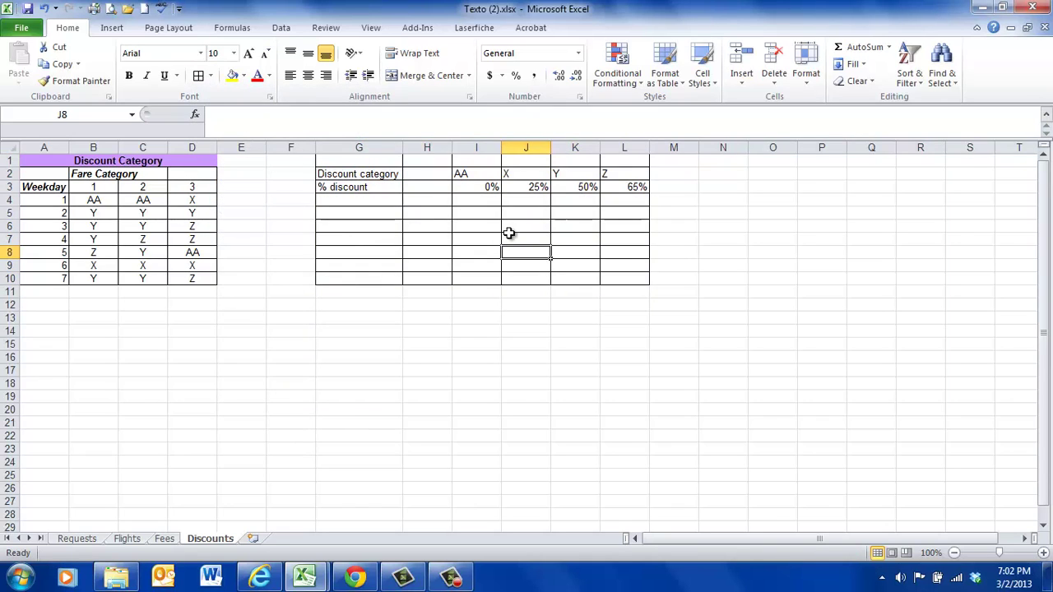
Fill the header cells G1 to L1 of the discount percentage table with the standard purple color
left_click_drag(367, 162, 621, 162)
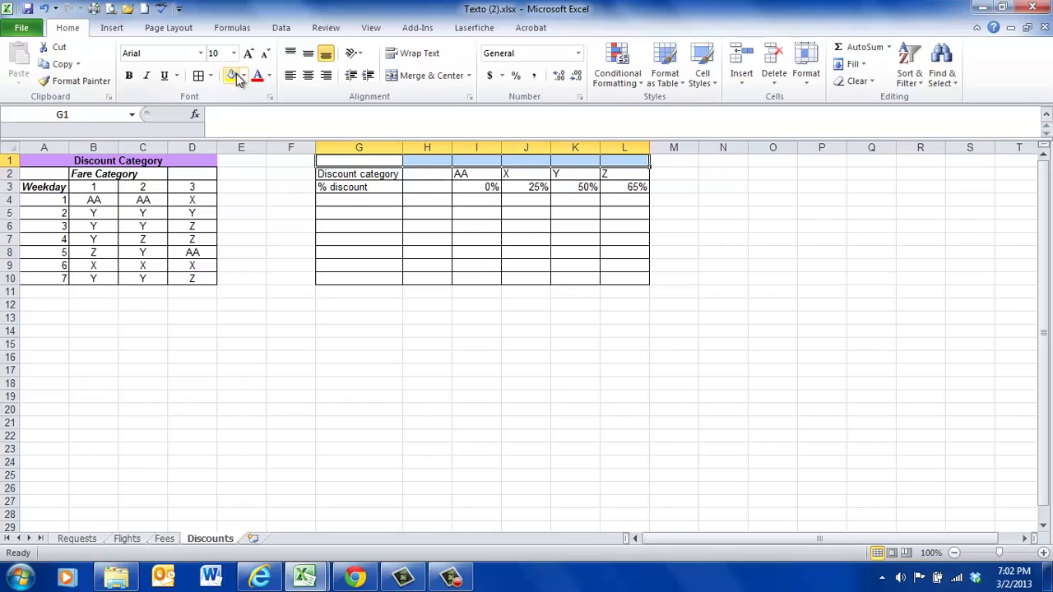
left_click(244, 76)
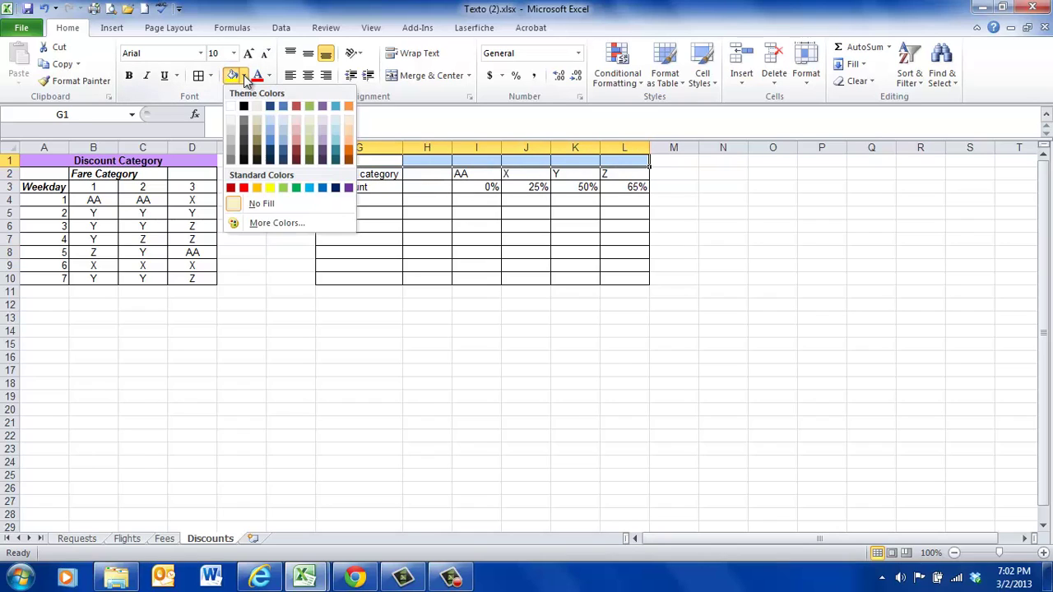
left_click(348, 187)
left_click(412, 306)
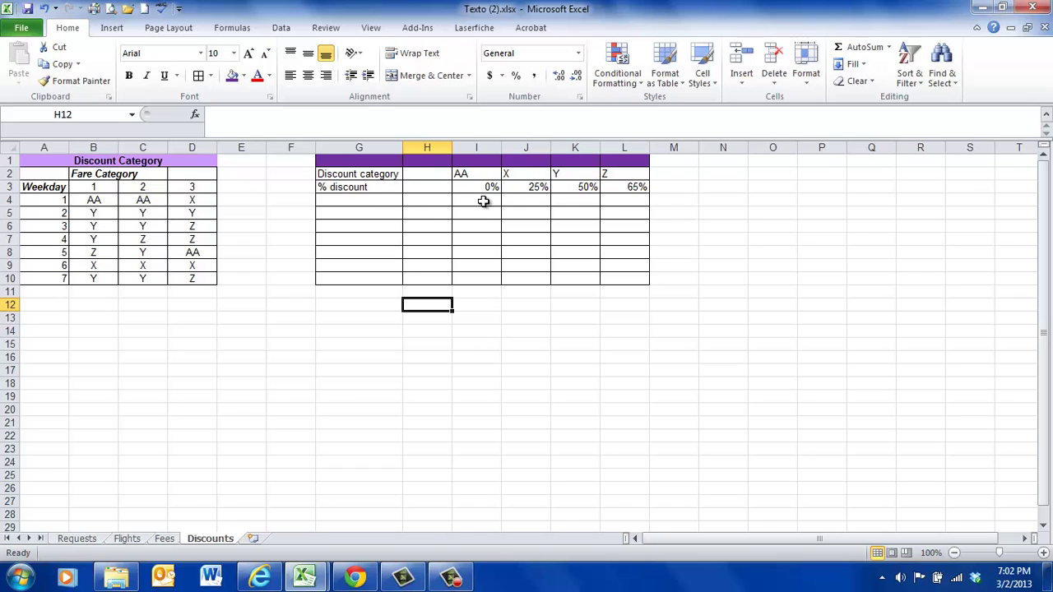
On the Requests sheet, begin the Discounted Fare formula in K3 with =ROUND(G3-G3
left_click(76, 542)
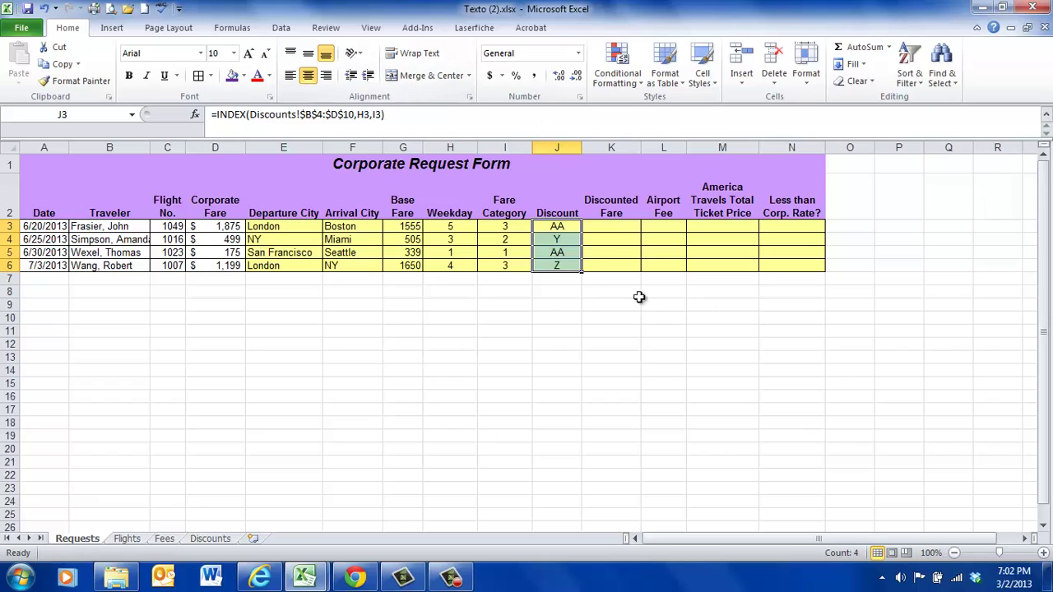
left_click(617, 227)
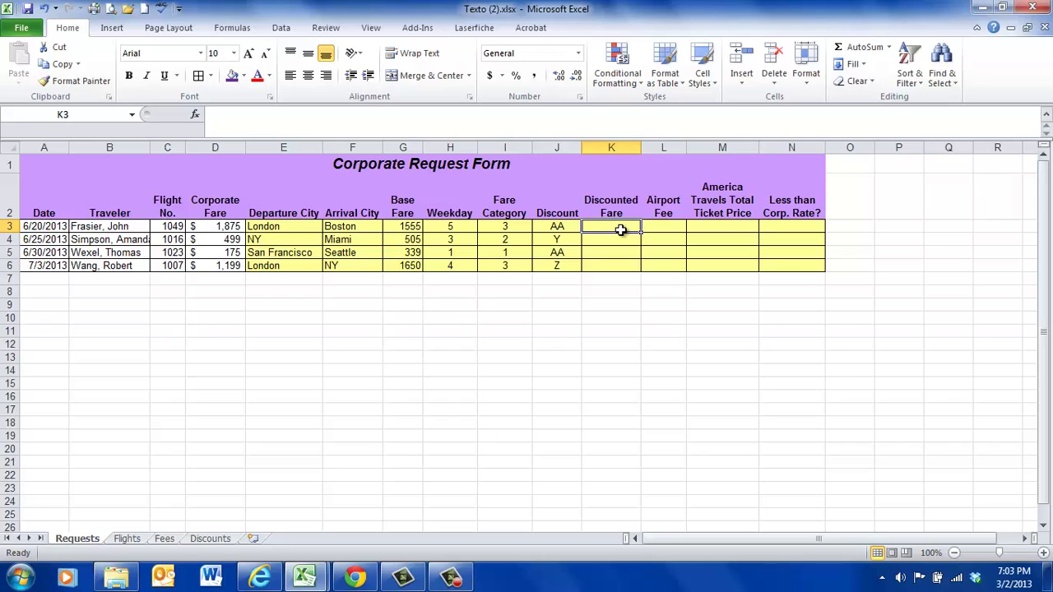
type("=")
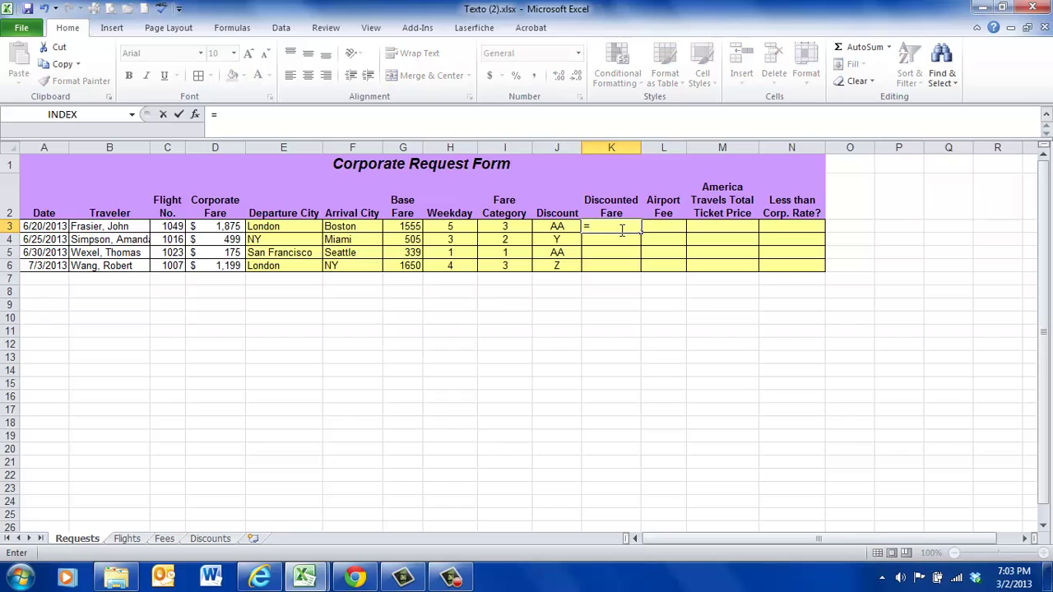
type("ROUND")
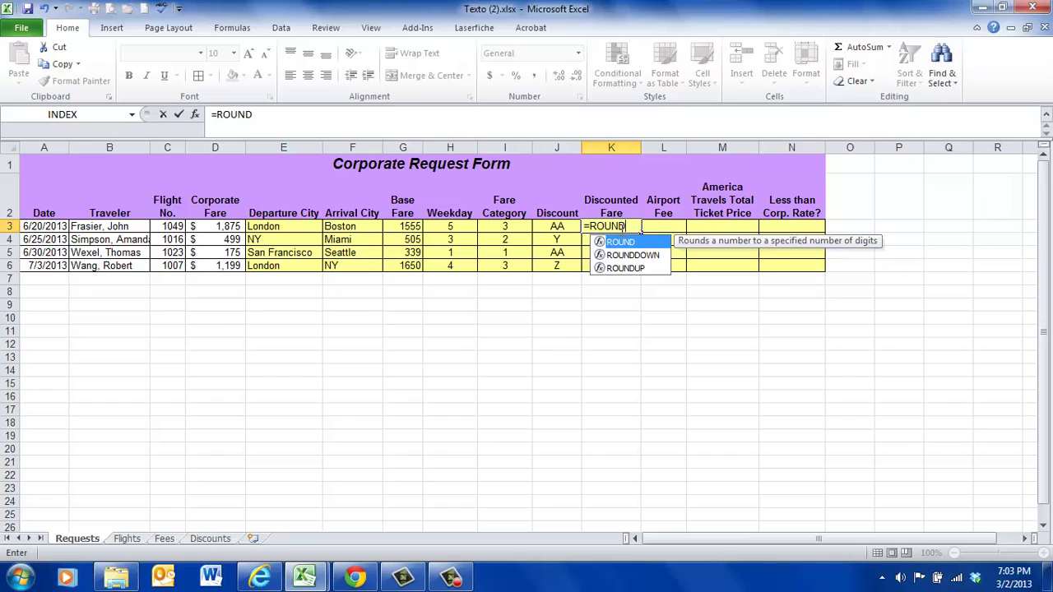
type("(")
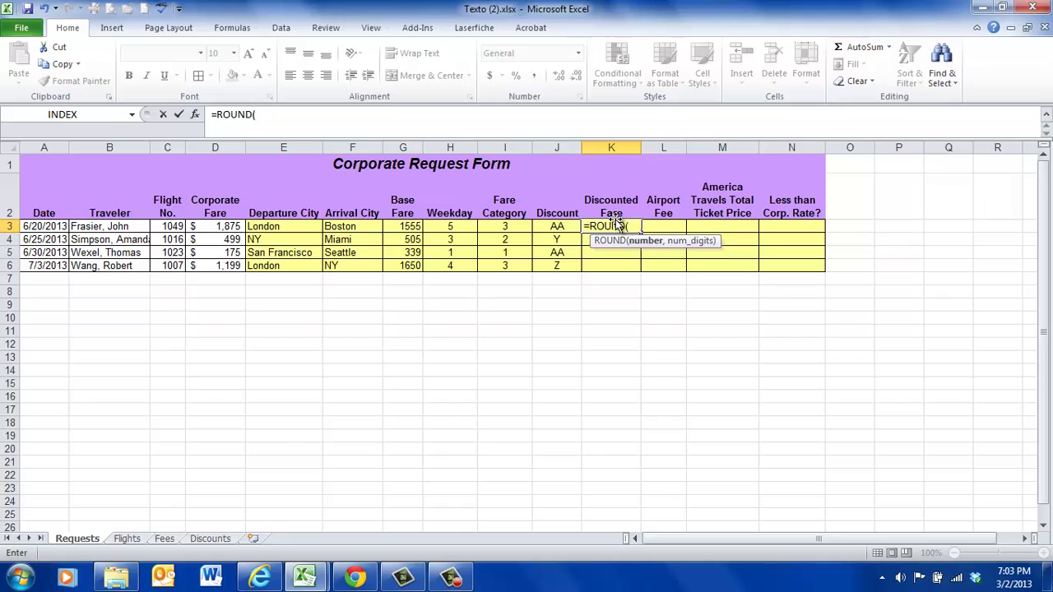
left_click(404, 228)
type("-")
left_click(406, 227)
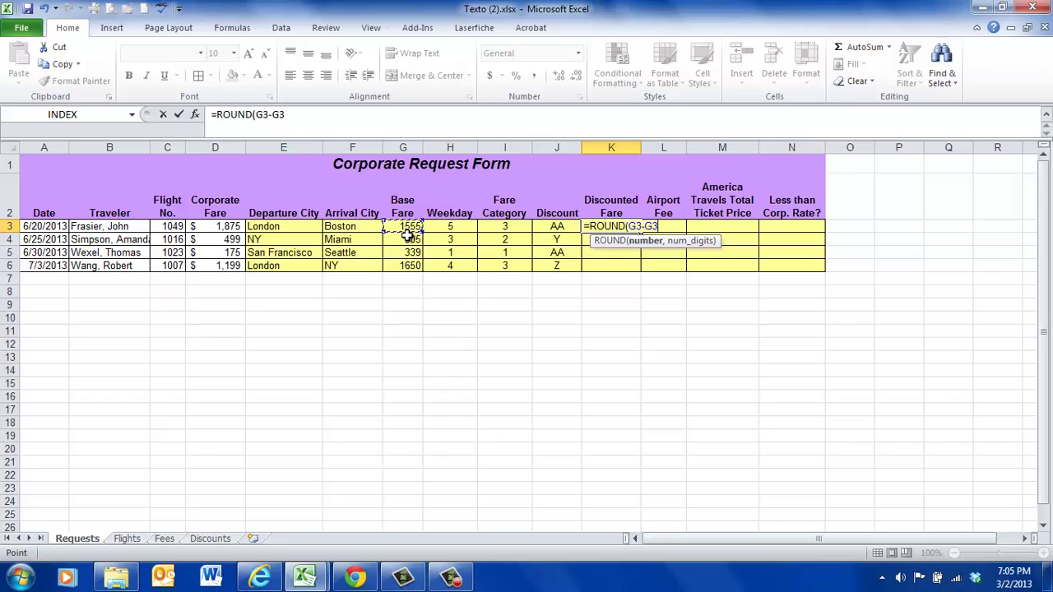
Extend the K3 formula with *HLOOKUP(J3, and go to the Discounts sheet for the table array
type("*HLOOK")
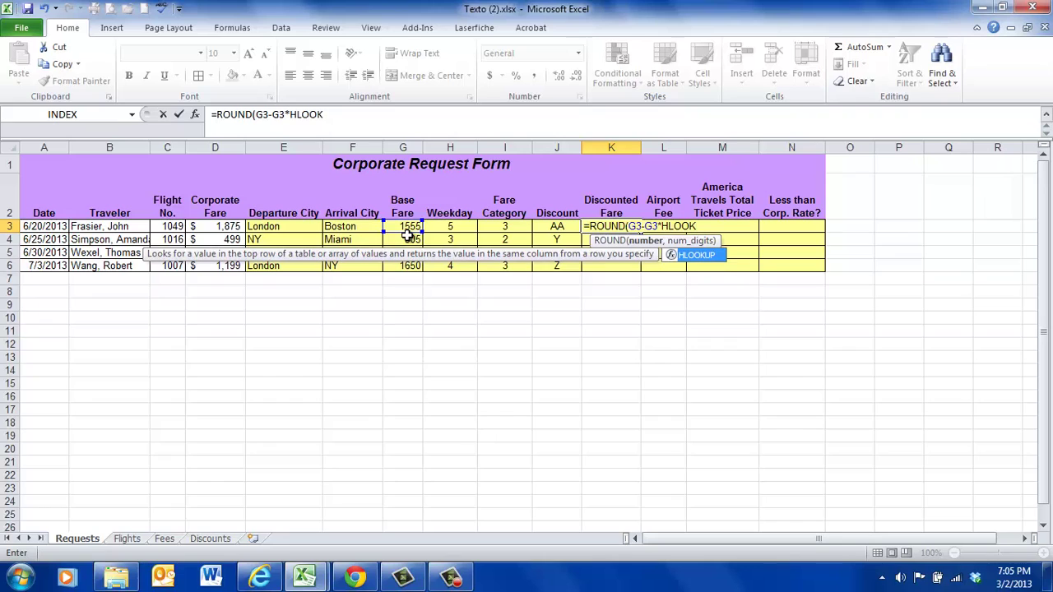
double_click(680, 255)
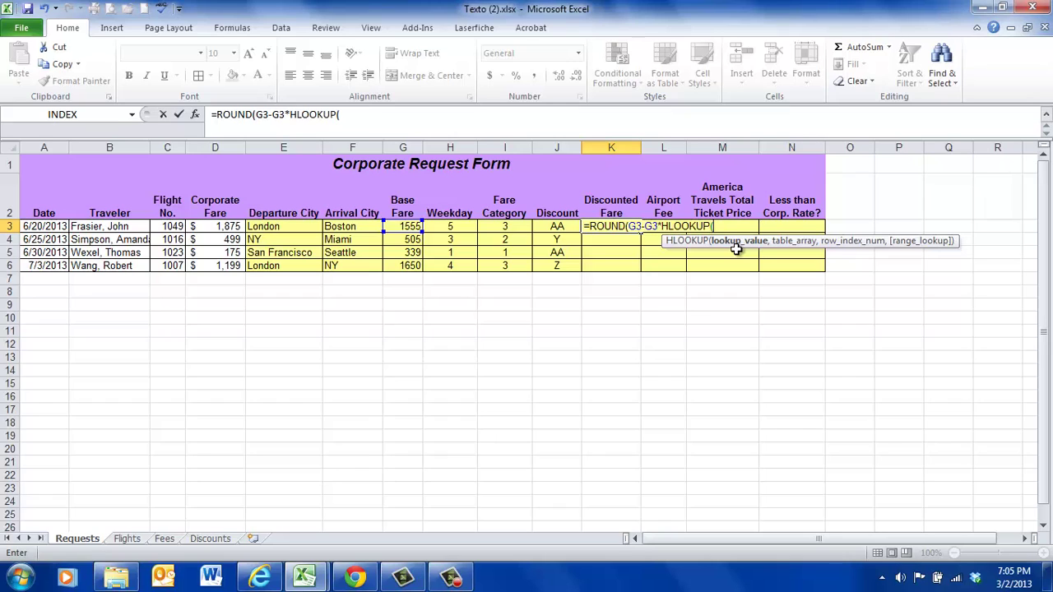
left_click(564, 228)
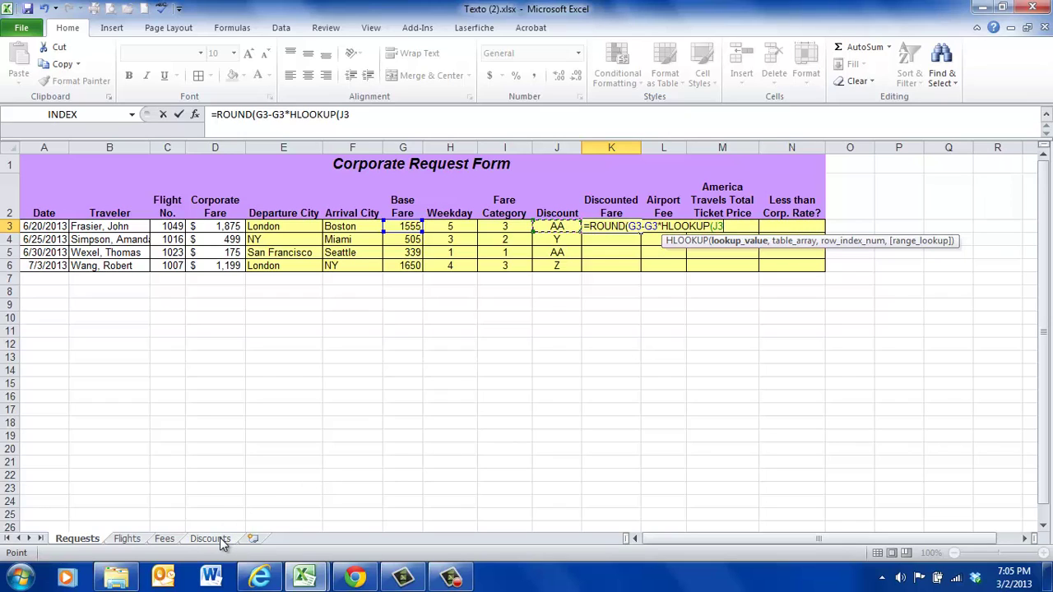
type(",")
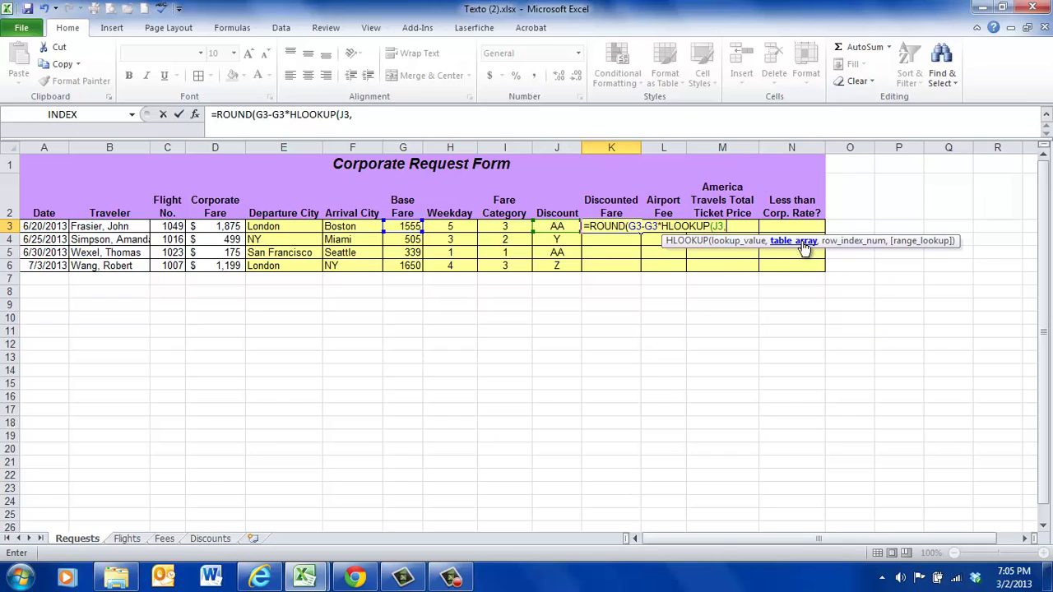
left_click(206, 539)
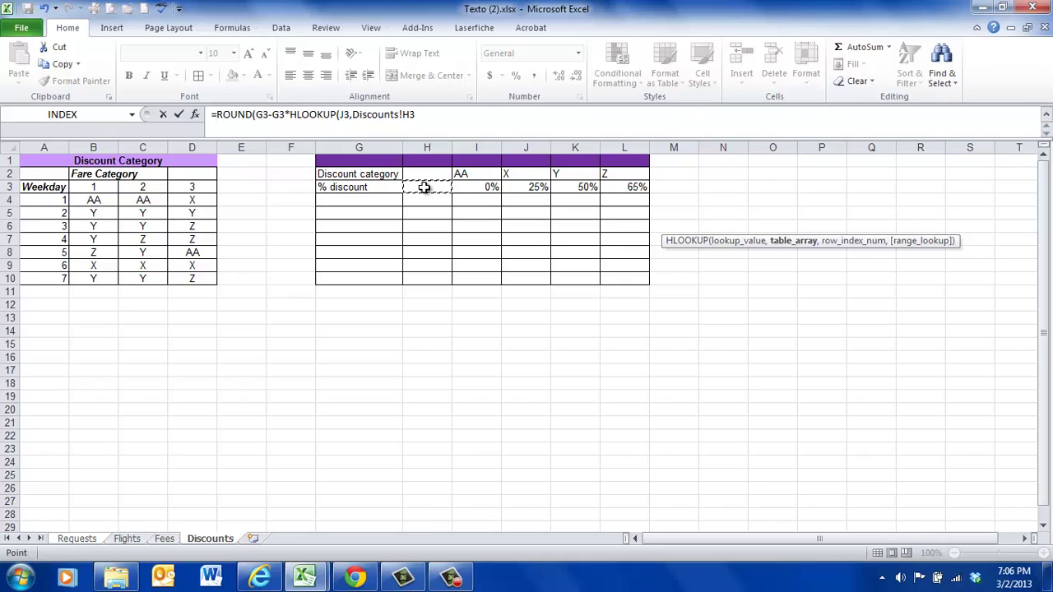
left_click_drag(424, 188, 545, 192)
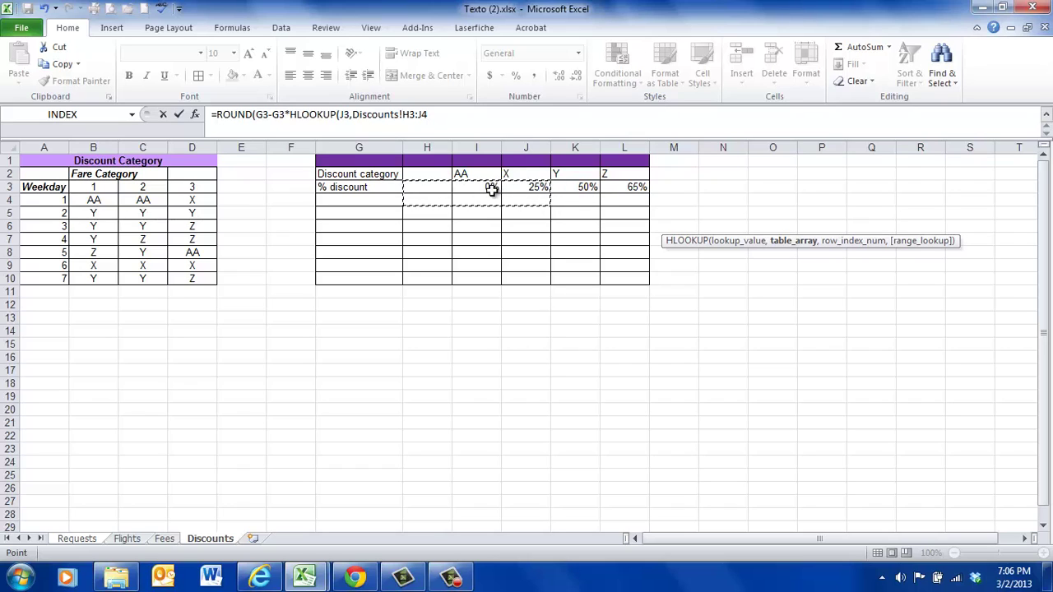
left_click(426, 147)
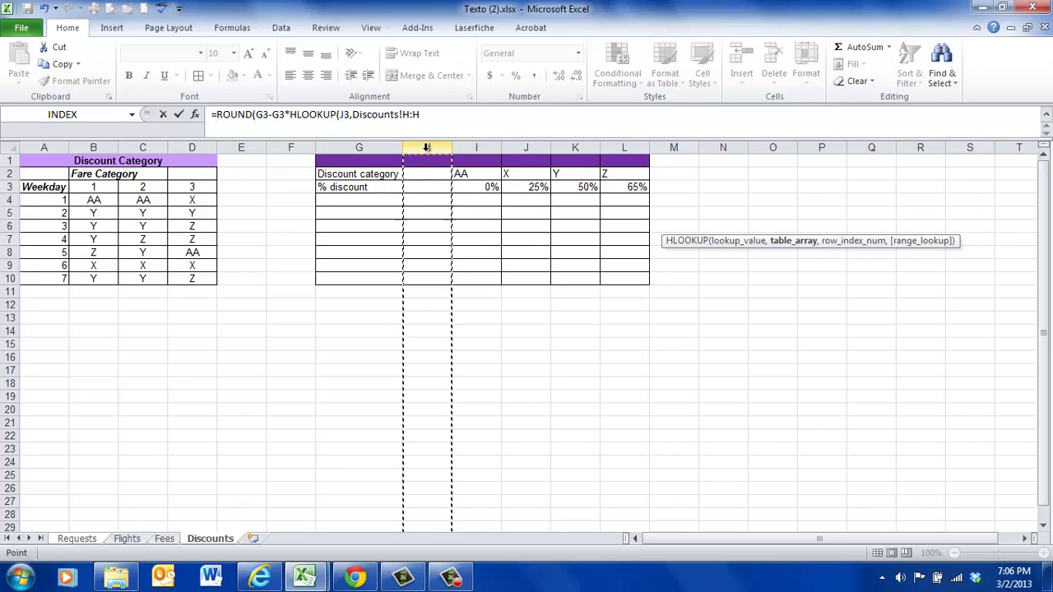
left_click(483, 186)
left_click_drag(483, 187, 632, 277)
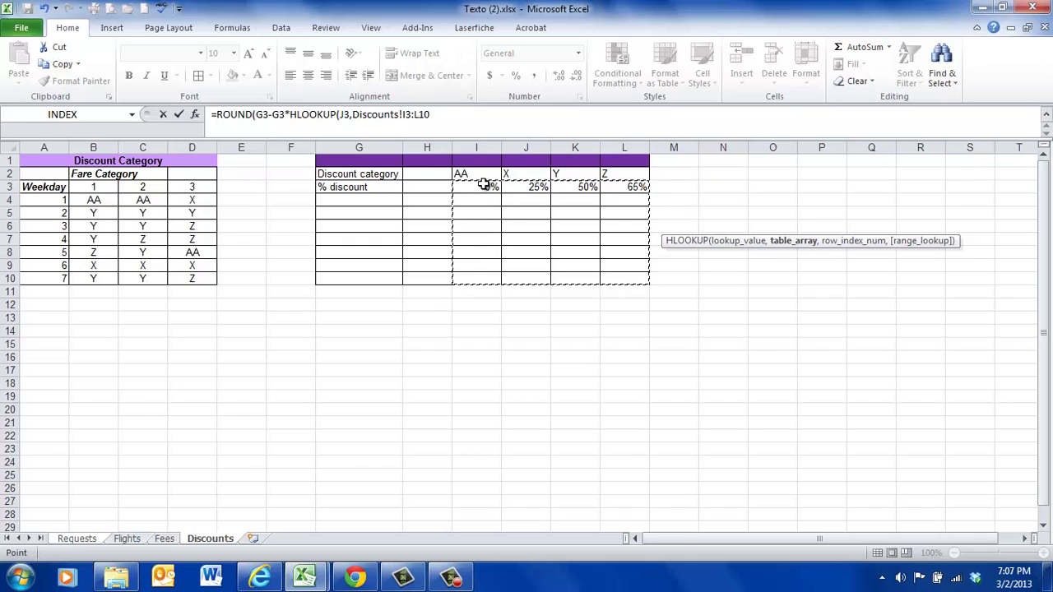
left_click(433, 114)
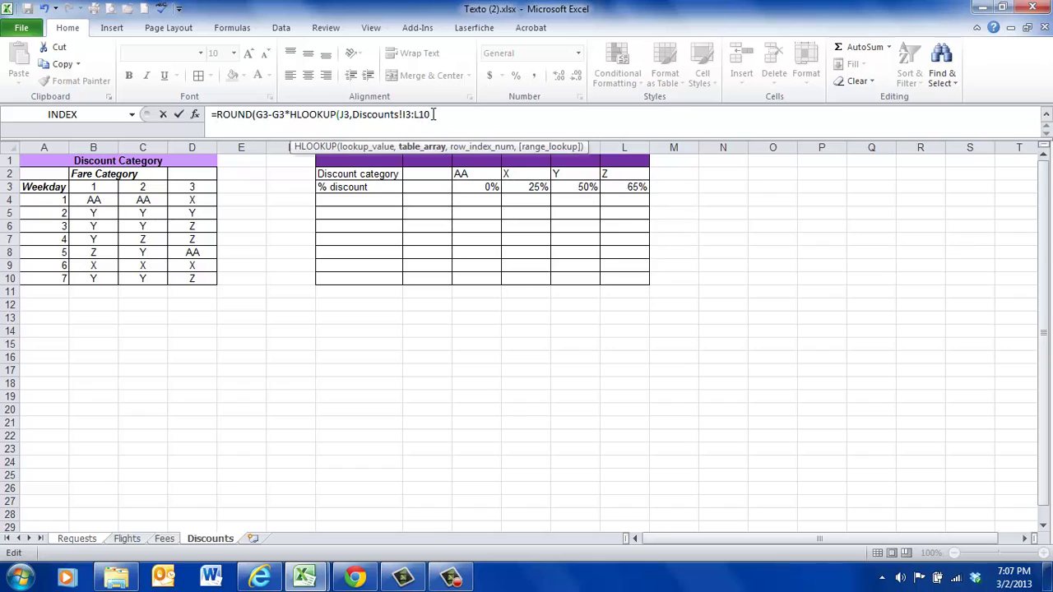
key("BackSpace")
key("BackSpace")
key("BackSpace")
key("BackSpace")
key("BackSpace")
left_click(480, 187)
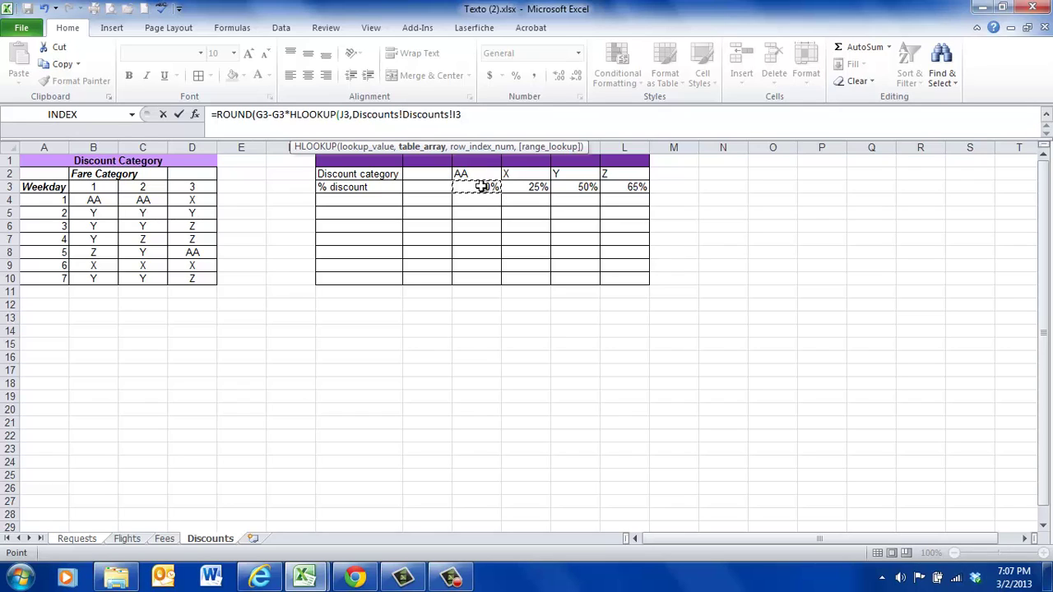
left_click_drag(479, 188, 634, 188)
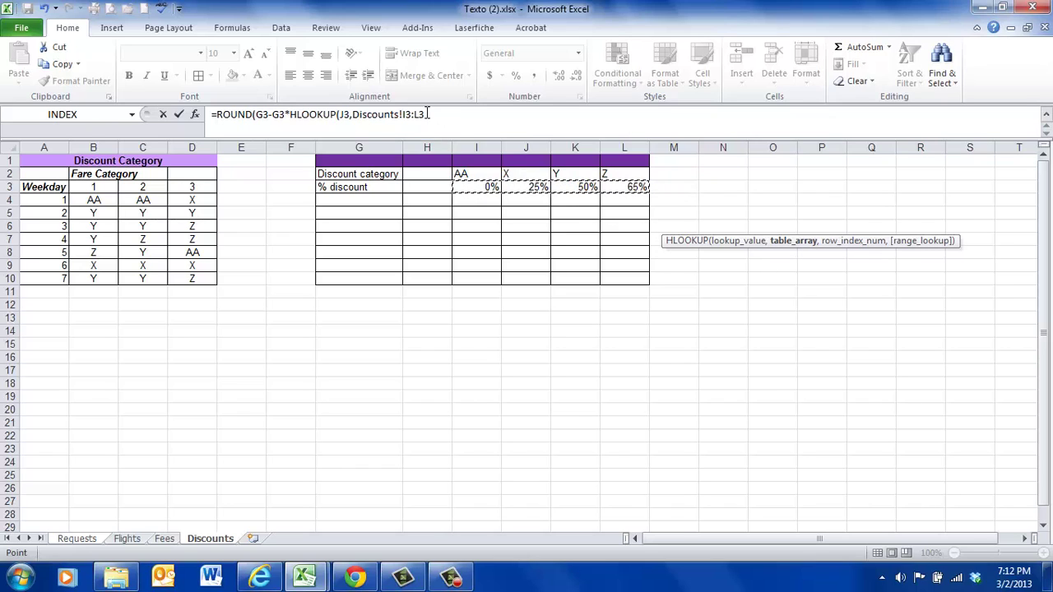
Set the HLOOKUP table array to I2:L3 on the Discounts sheet as the absolute reference $I$2:$L$3
left_click(461, 174)
left_click_drag(461, 174, 620, 187)
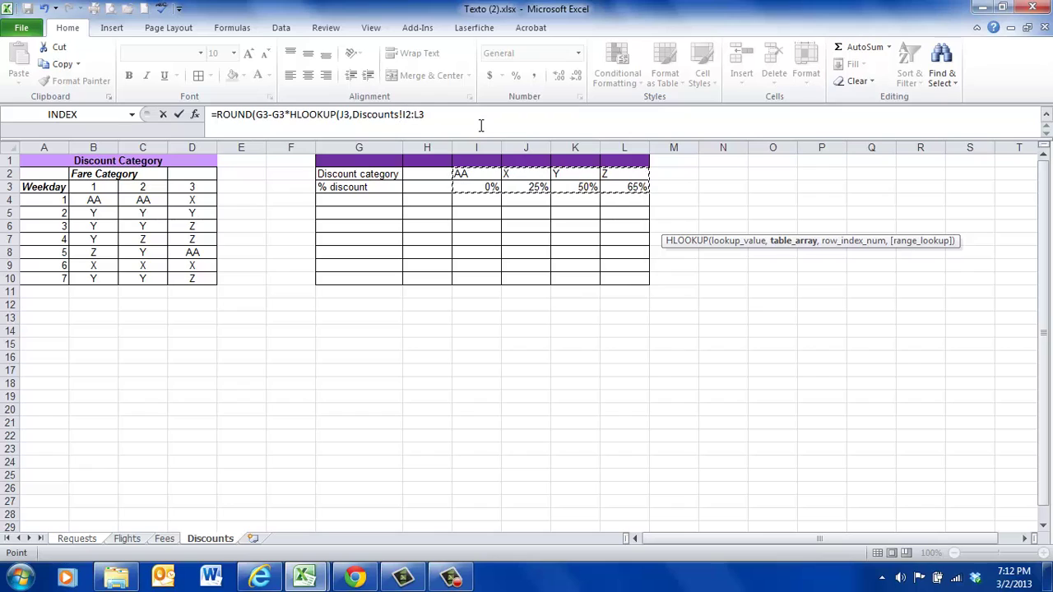
key("F4")
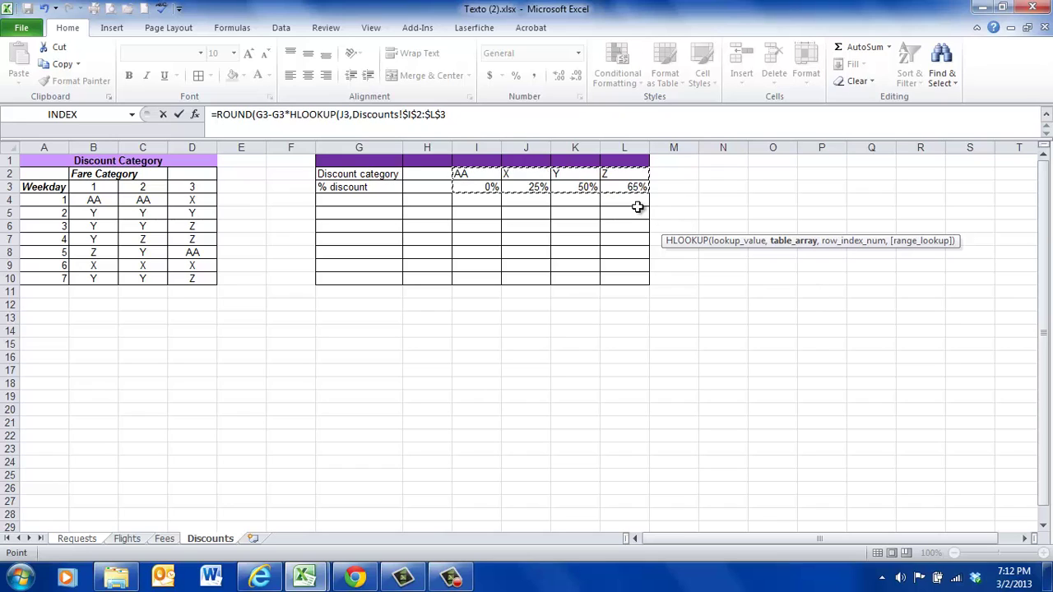
left_click(485, 121)
type(",")
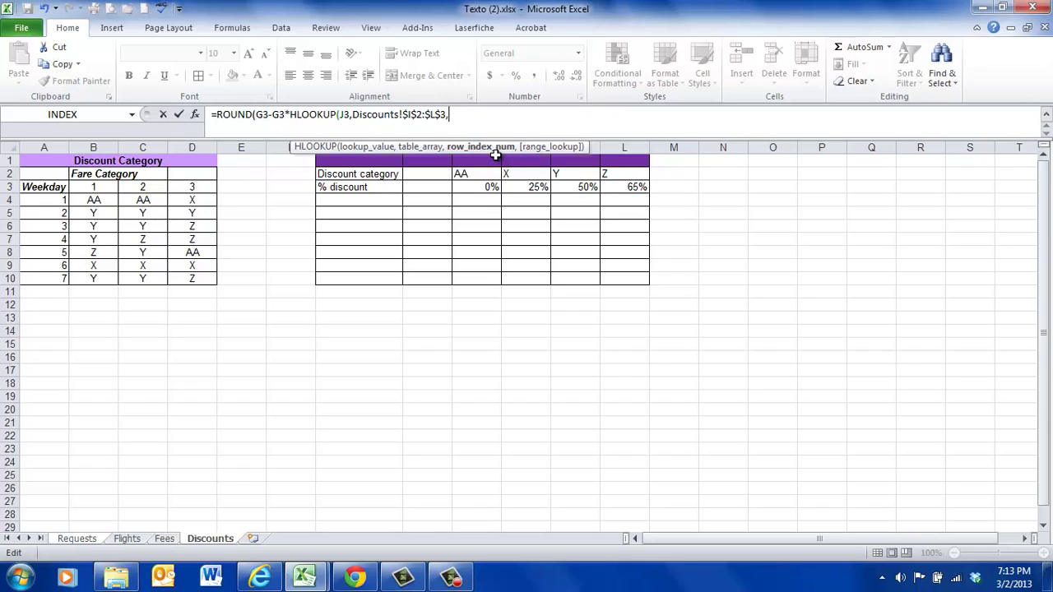
Finish the K3 formula with row index 2, exact match FALSE and 0 rounding digits, and enter it
type("2,")
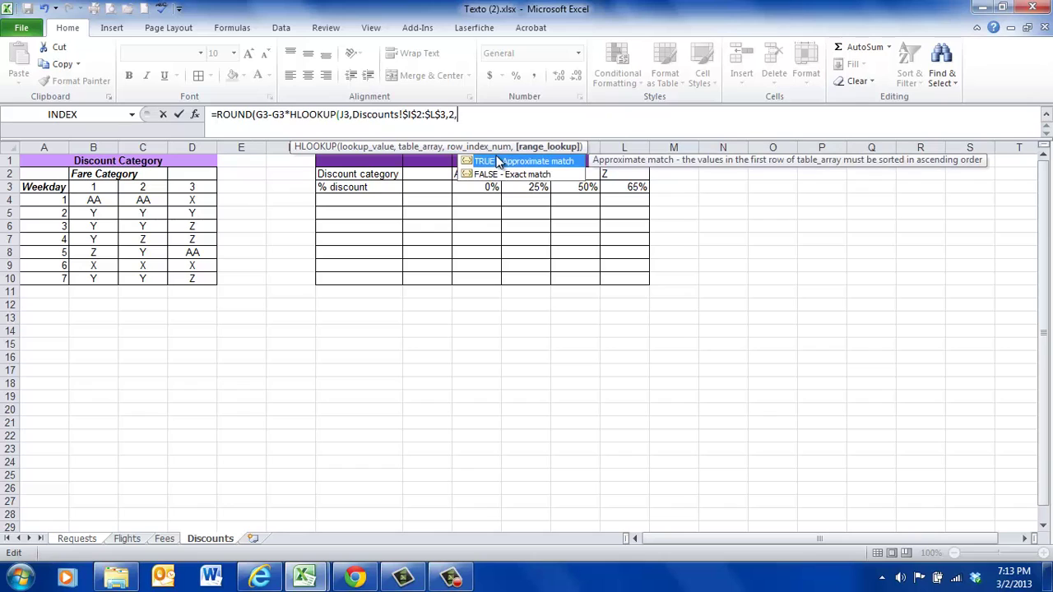
double_click(542, 174)
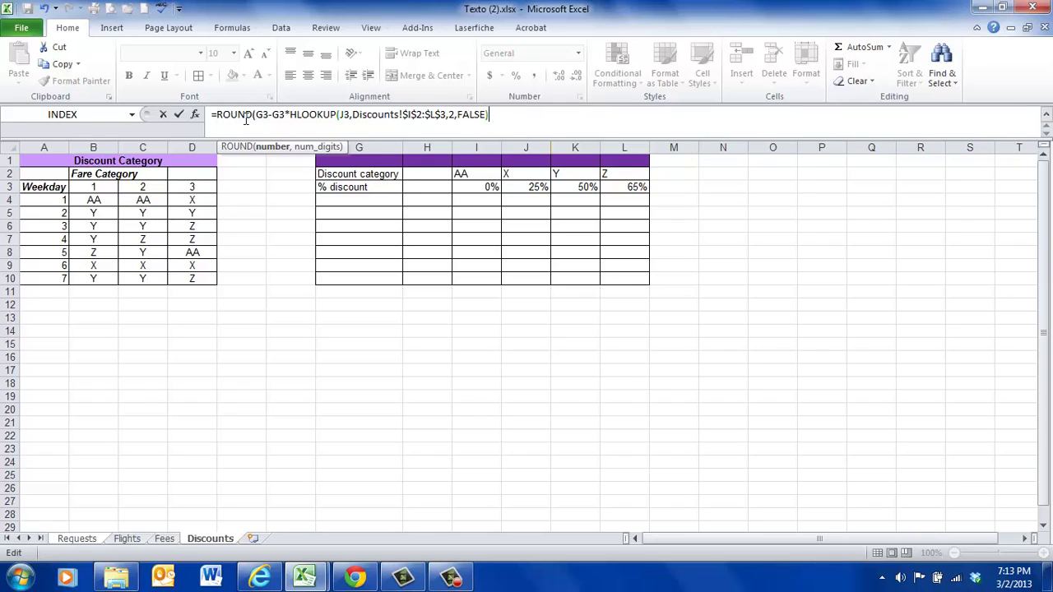
type(",")
type("0")
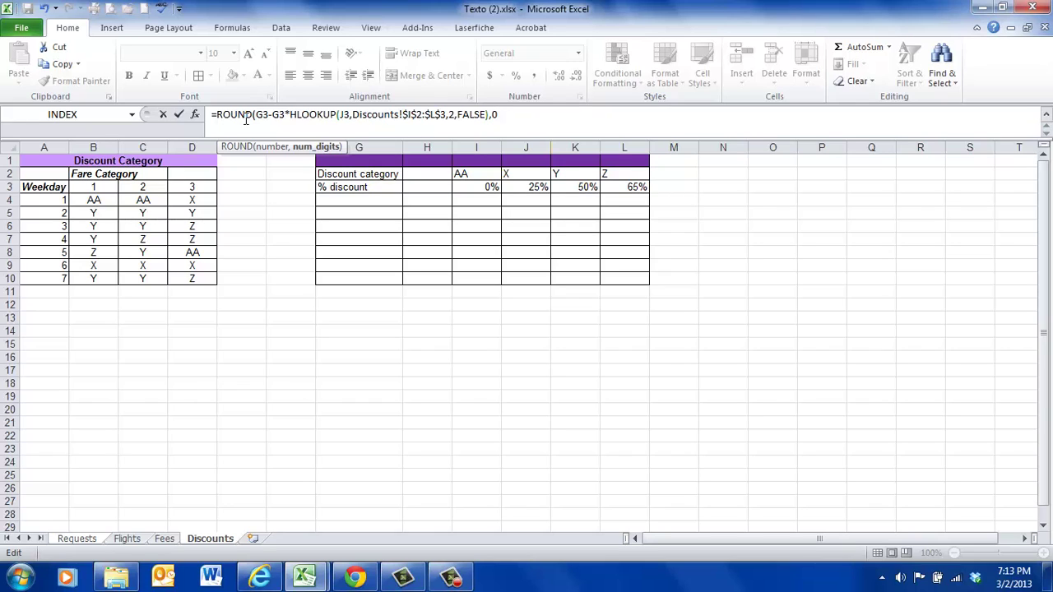
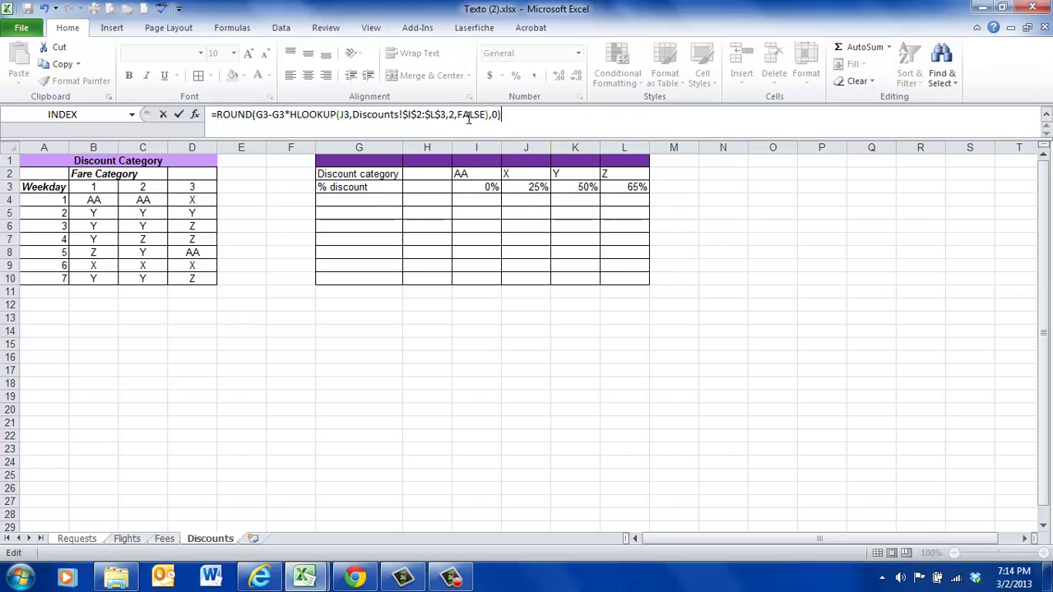
key("Return")
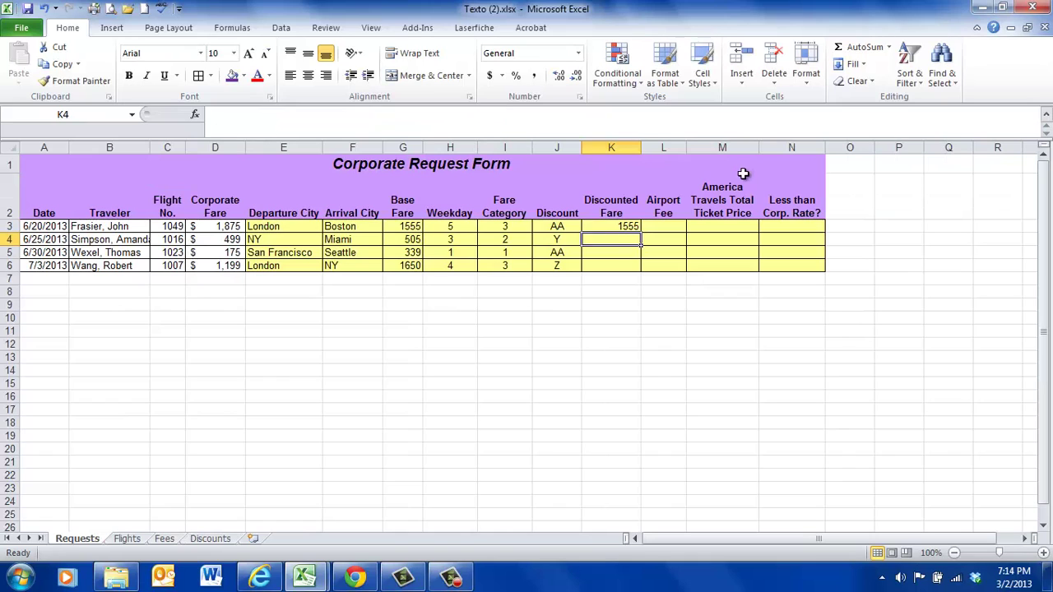
Compare the Discounted Fare formula in K3 with the discount percentage table on the Discounts sheet
left_click(618, 230)
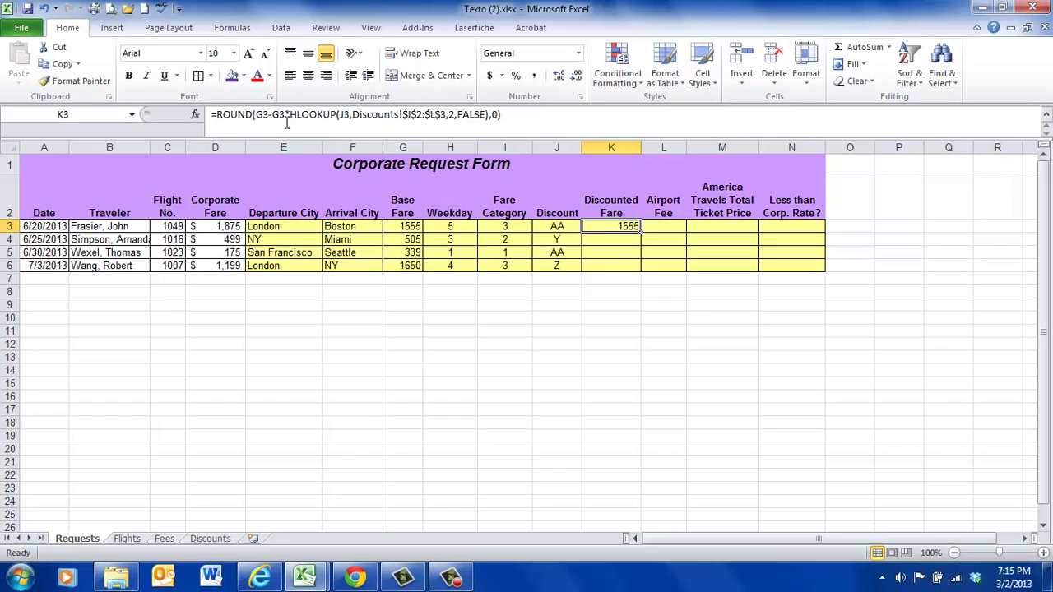
left_click(222, 539)
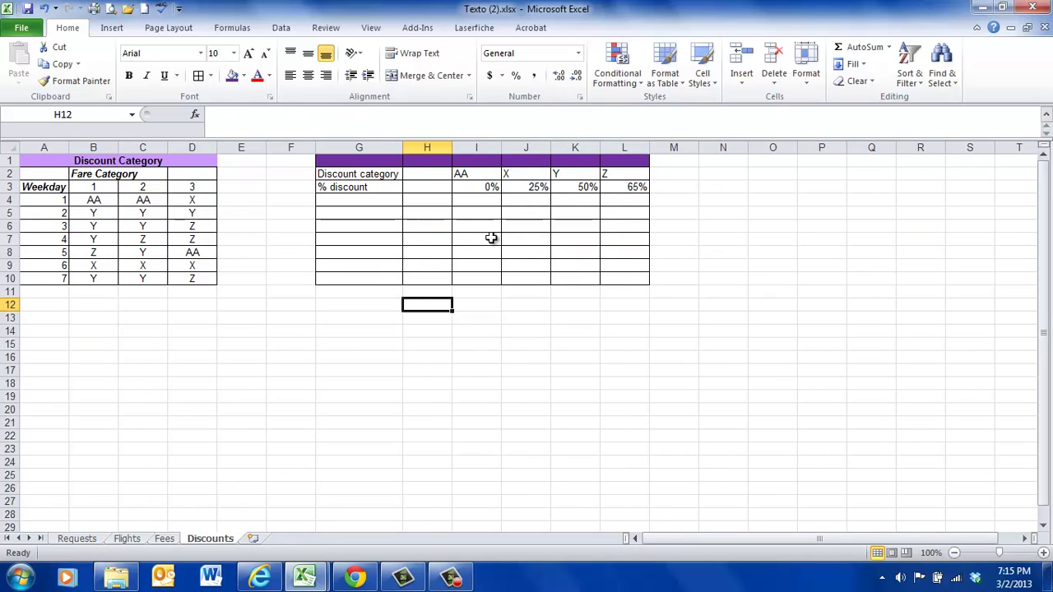
left_click(74, 541)
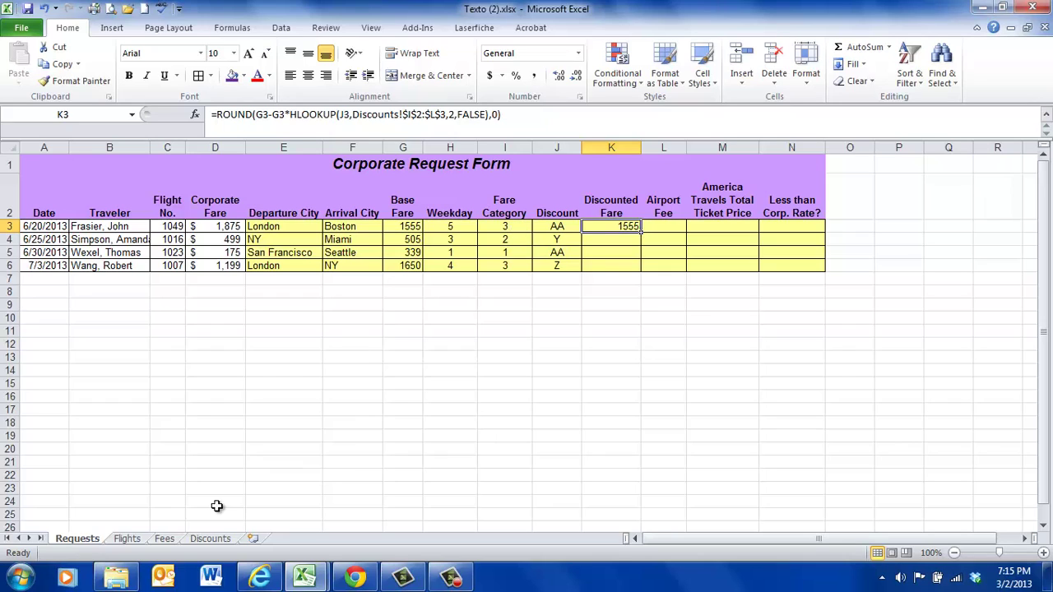
left_click(211, 538)
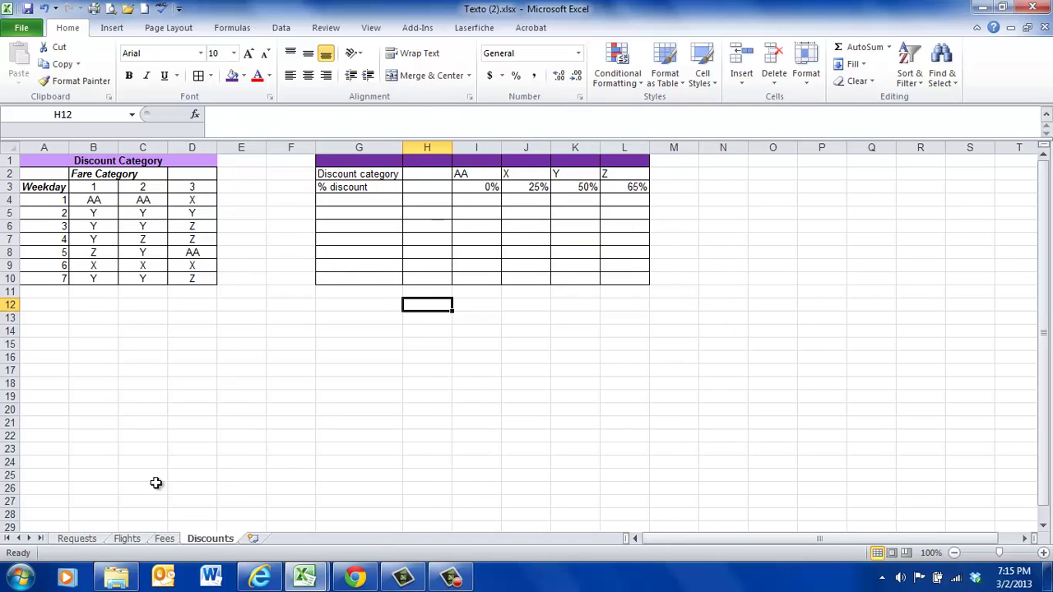
left_click(82, 539)
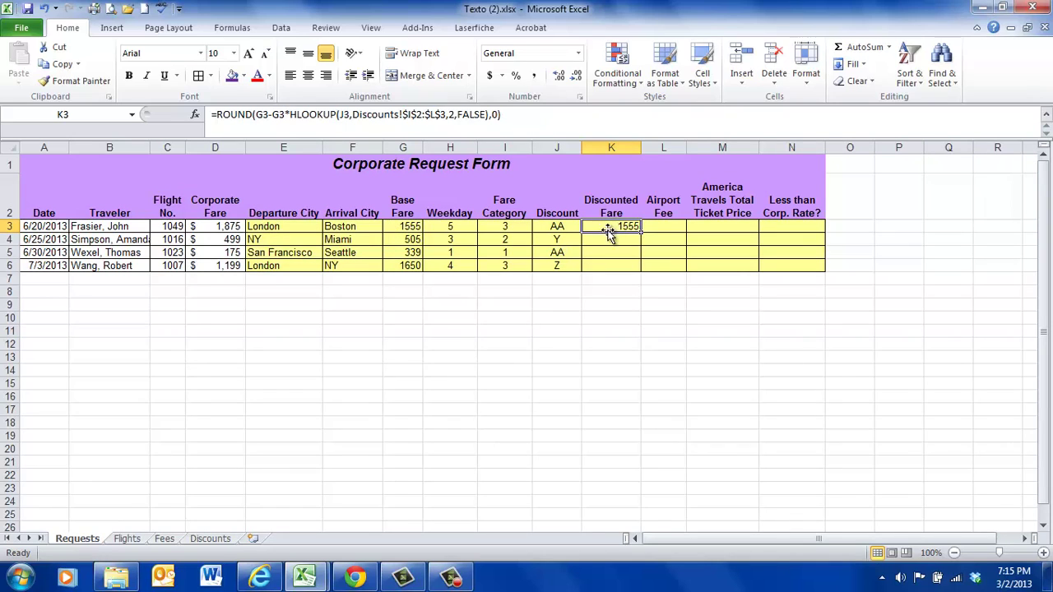
left_click(207, 543)
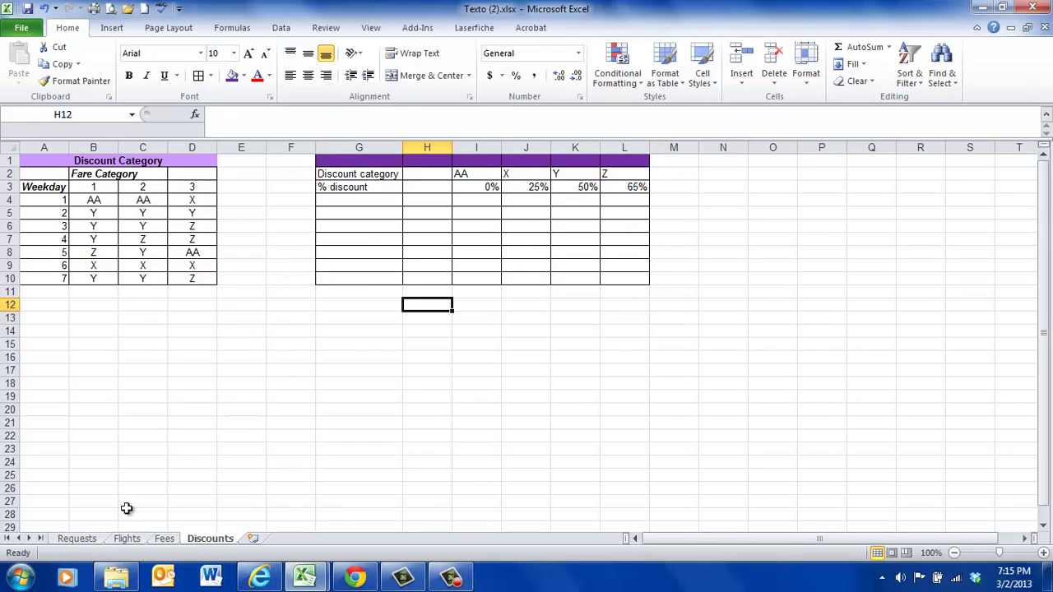
left_click(88, 545)
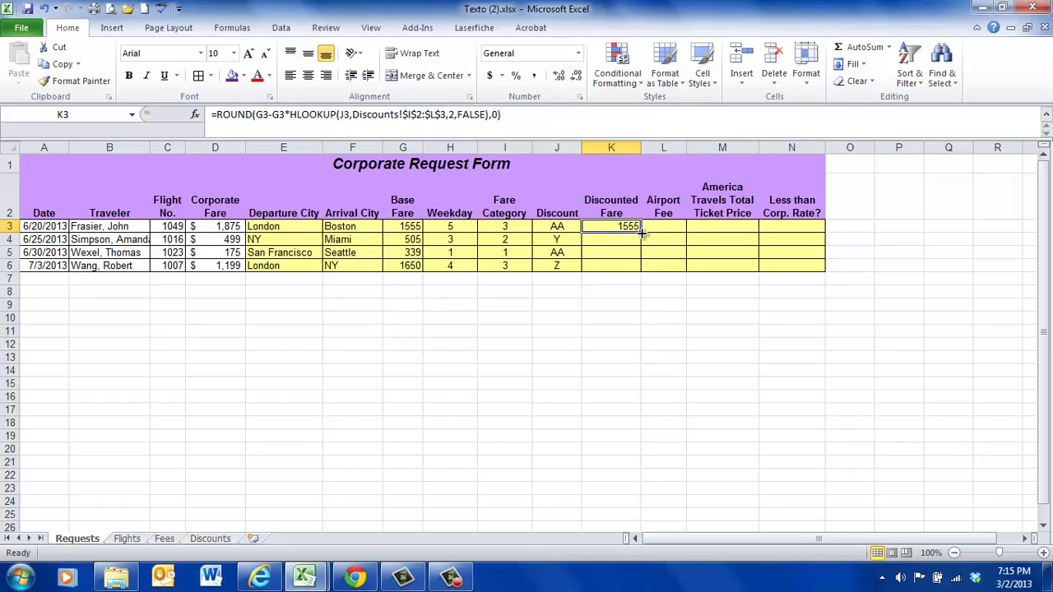
Fill the Discounted Fare formula from K3 down to K6 and check the results against the discount percentages
left_click_drag(642, 234, 642, 270)
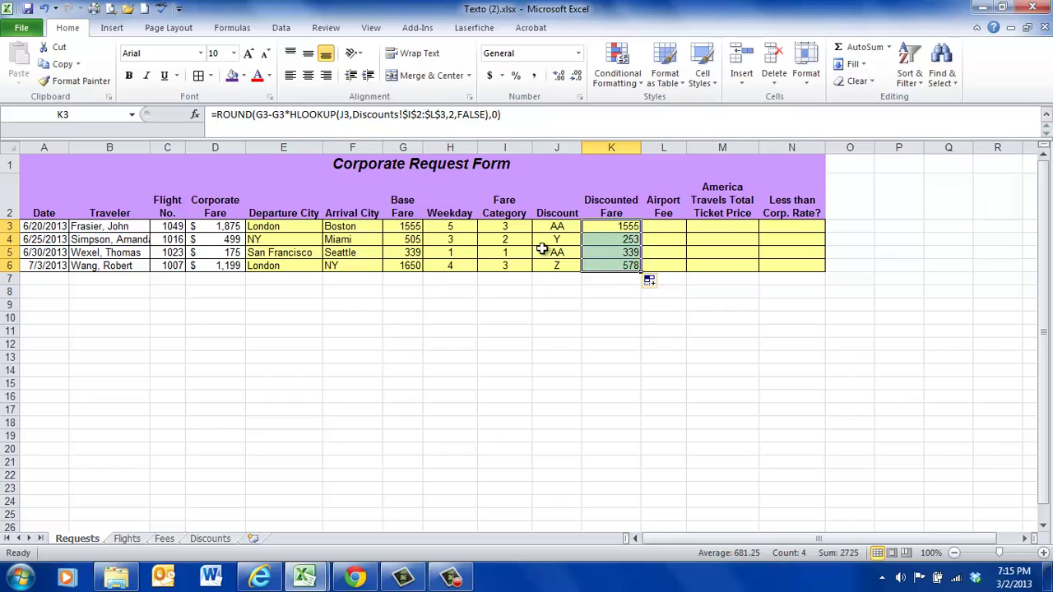
left_click(224, 540)
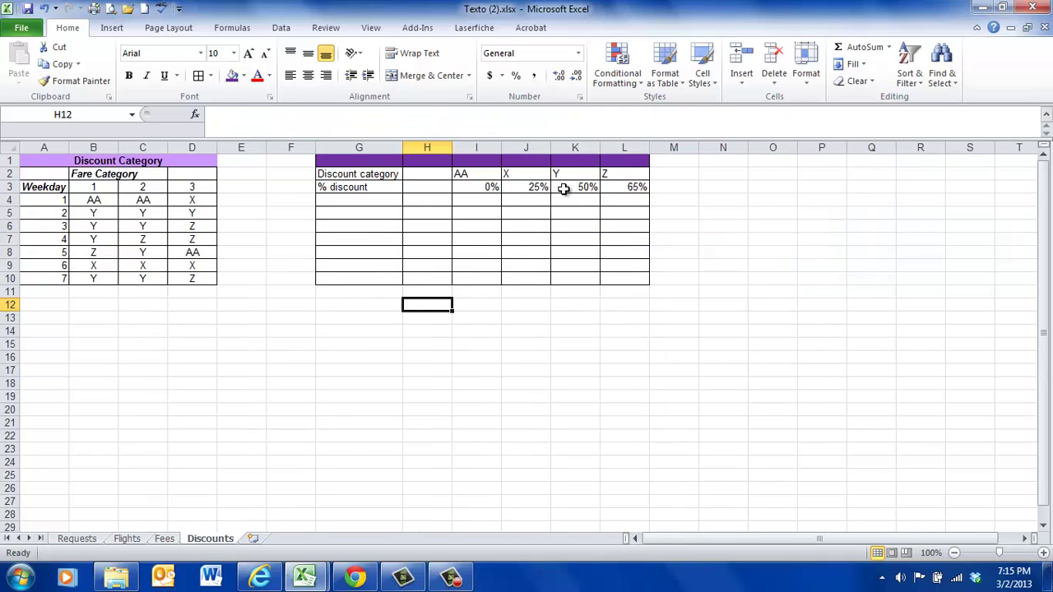
left_click(74, 540)
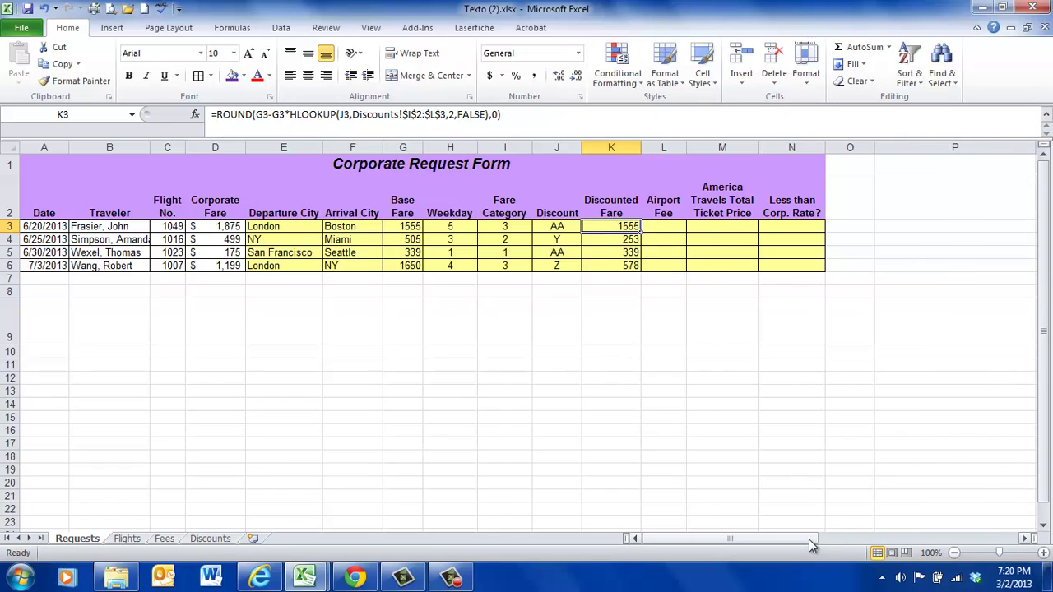
Examine the Discounted Fare formula written out as text in Q9 alongside the request form columns it references
left_click_drag(811, 539, 1008, 535)
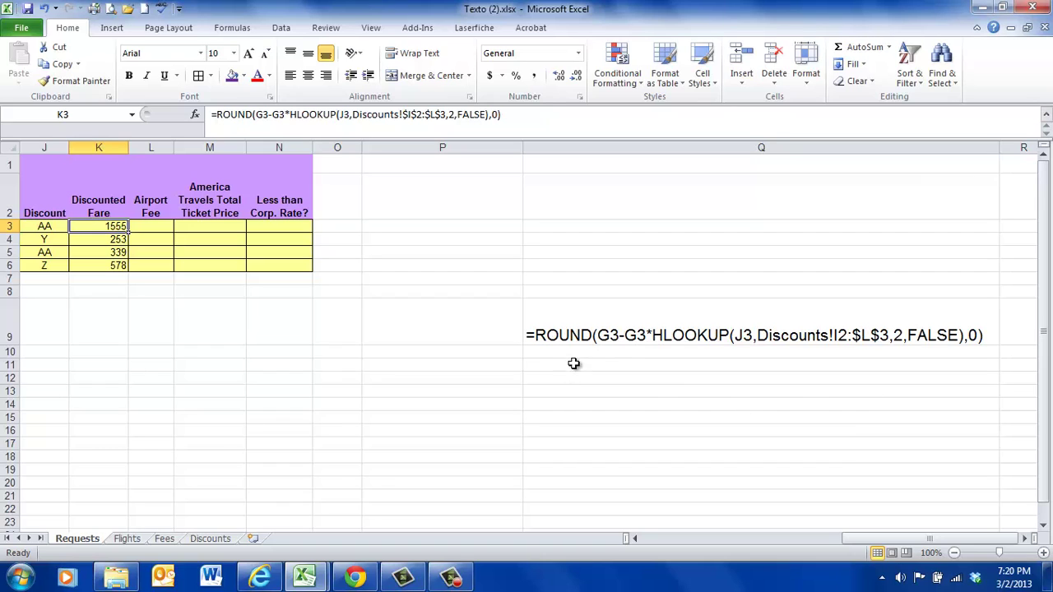
left_click(533, 337)
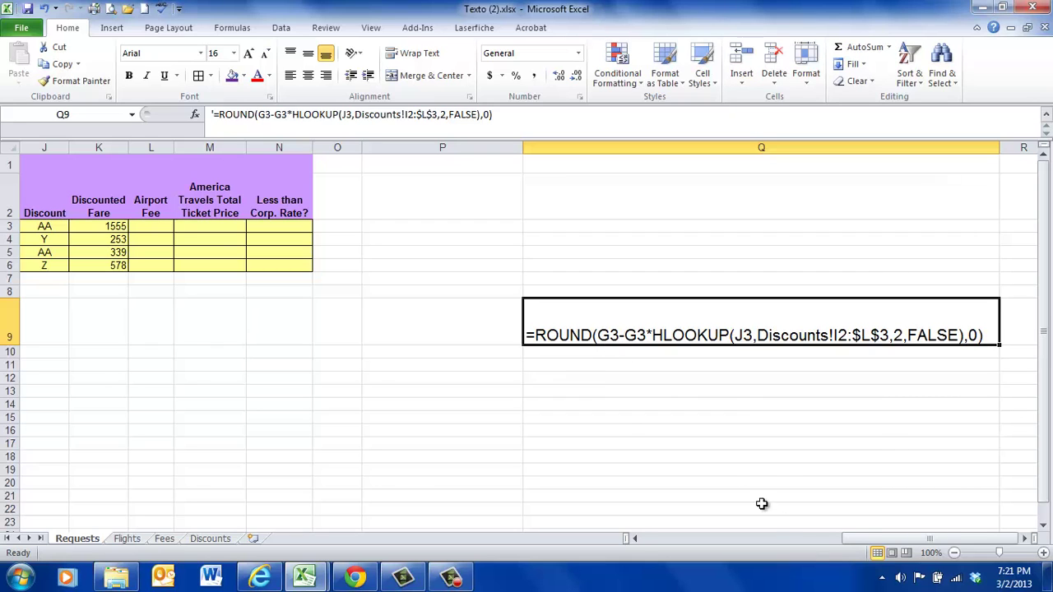
left_click_drag(820, 539, 708, 540)
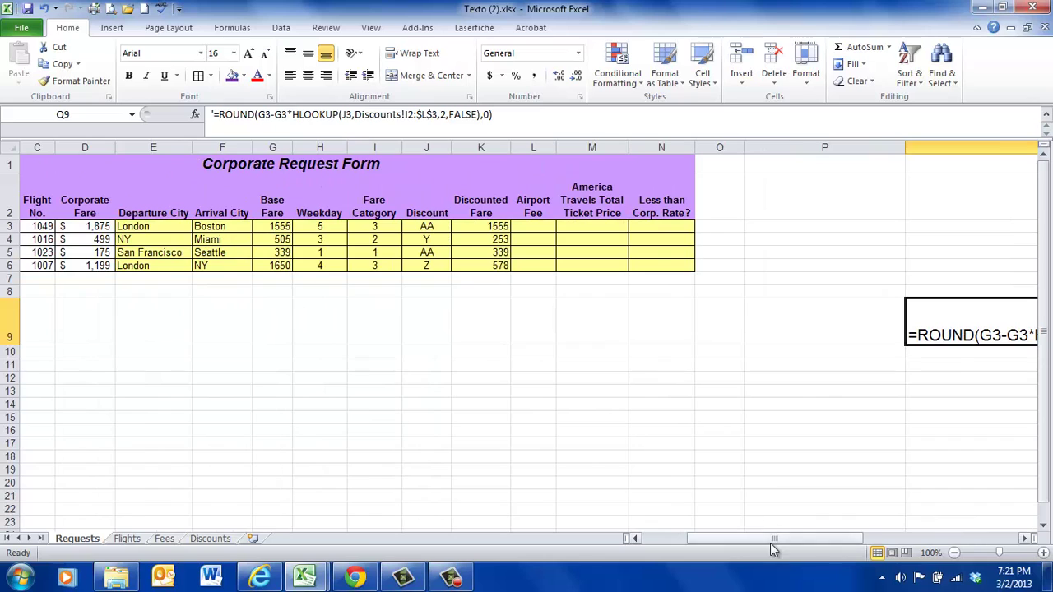
left_click_drag(771, 540, 929, 541)
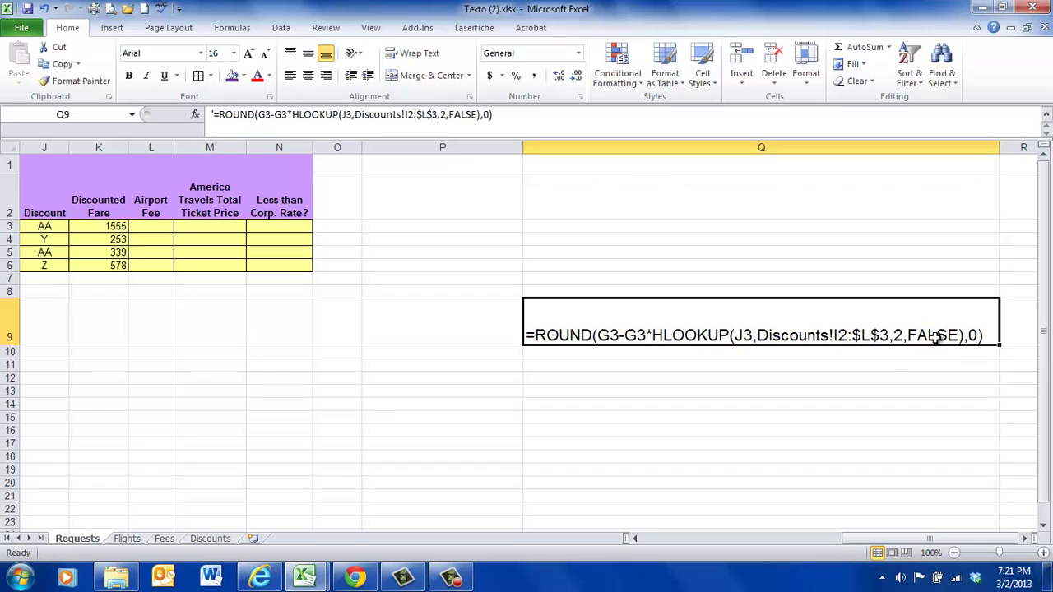
left_click_drag(892, 539, 668, 552)
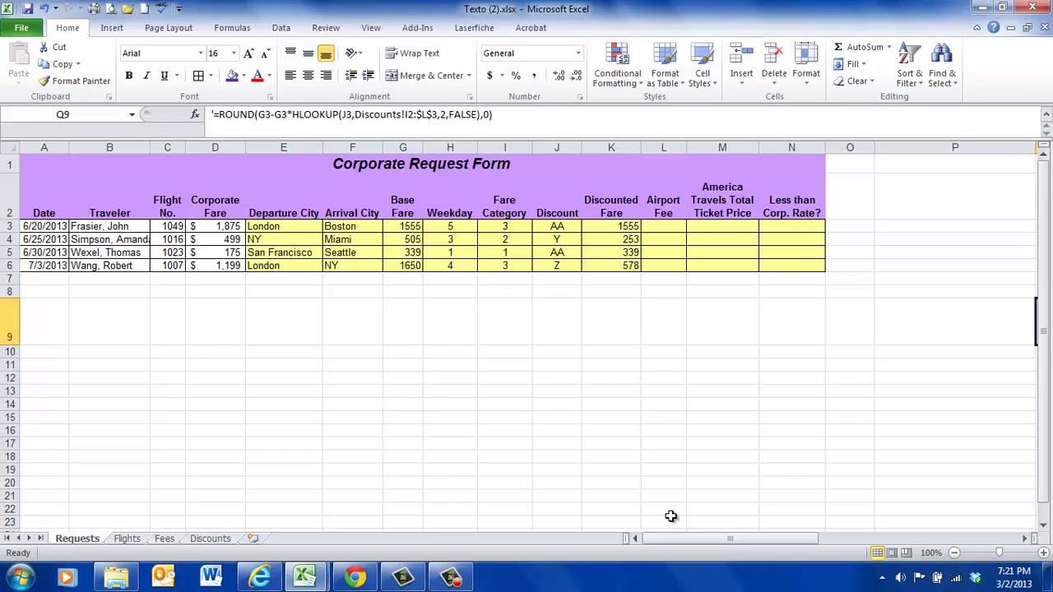
Start a VLOOKUP in Airport Fee cell L3 with K3 as lookup value and B2:C9 on the Fees sheet as table array
left_click(666, 231)
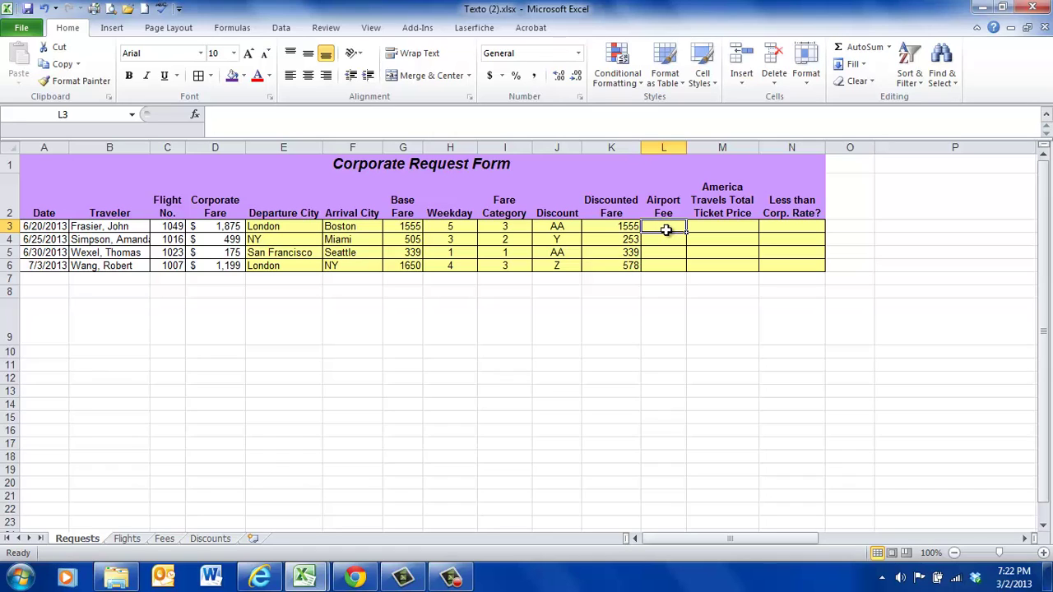
type("=VLOOKUP(")
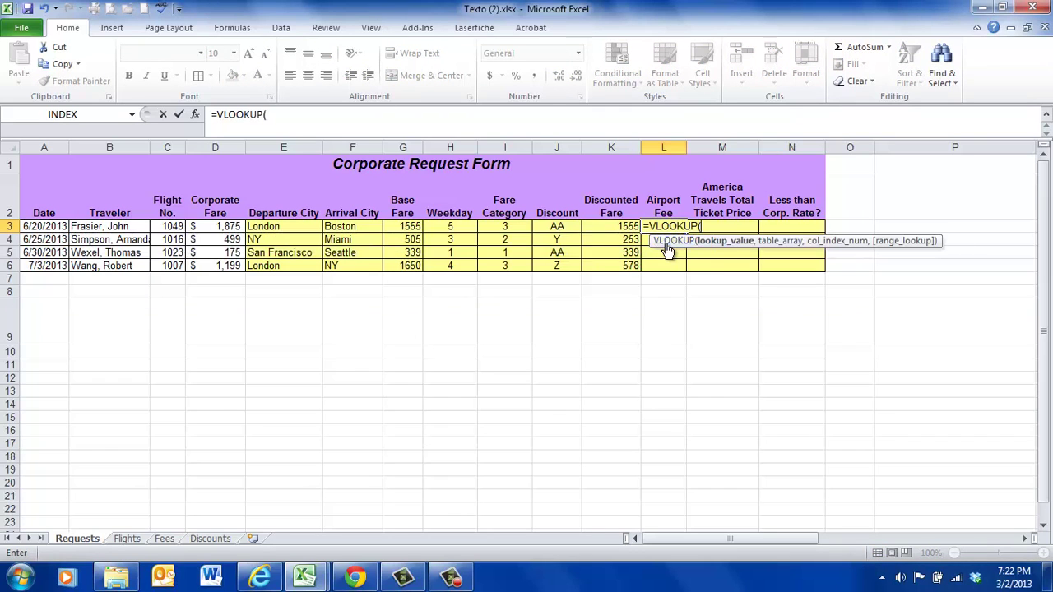
double_click(667, 244)
left_click(622, 230)
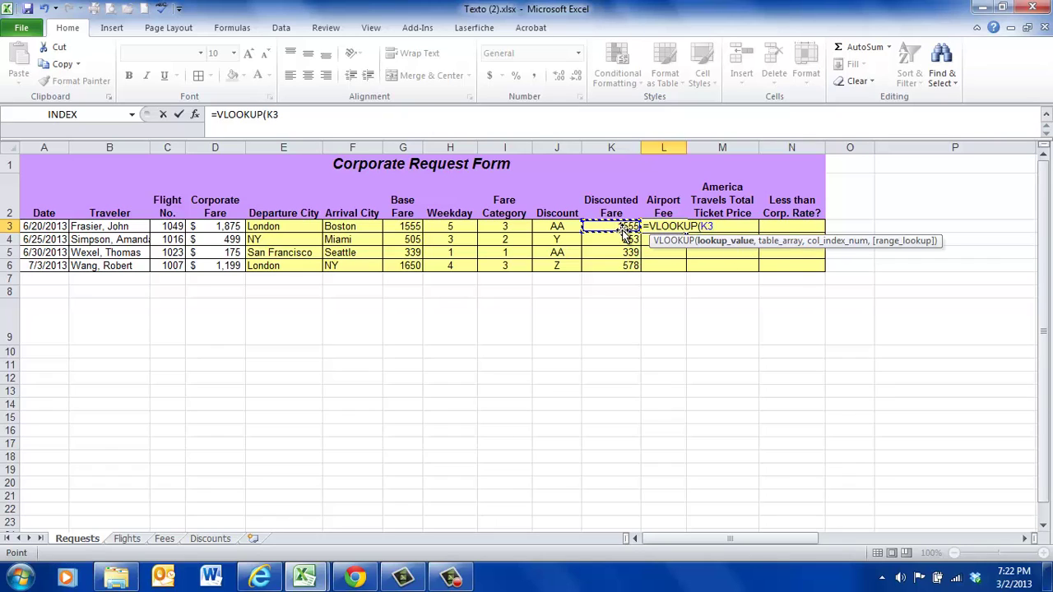
type(",")
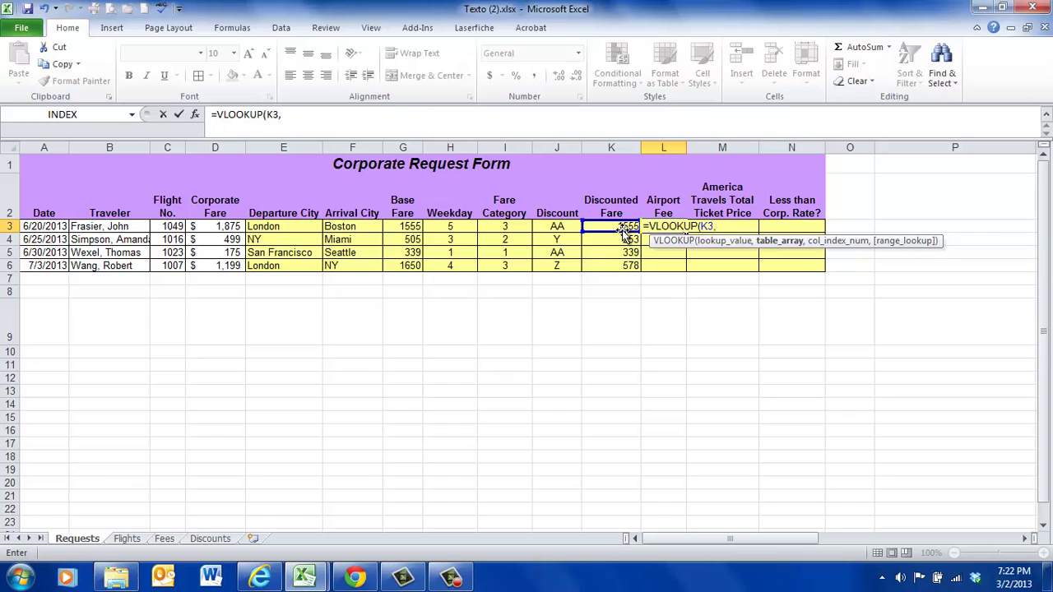
left_click(165, 539)
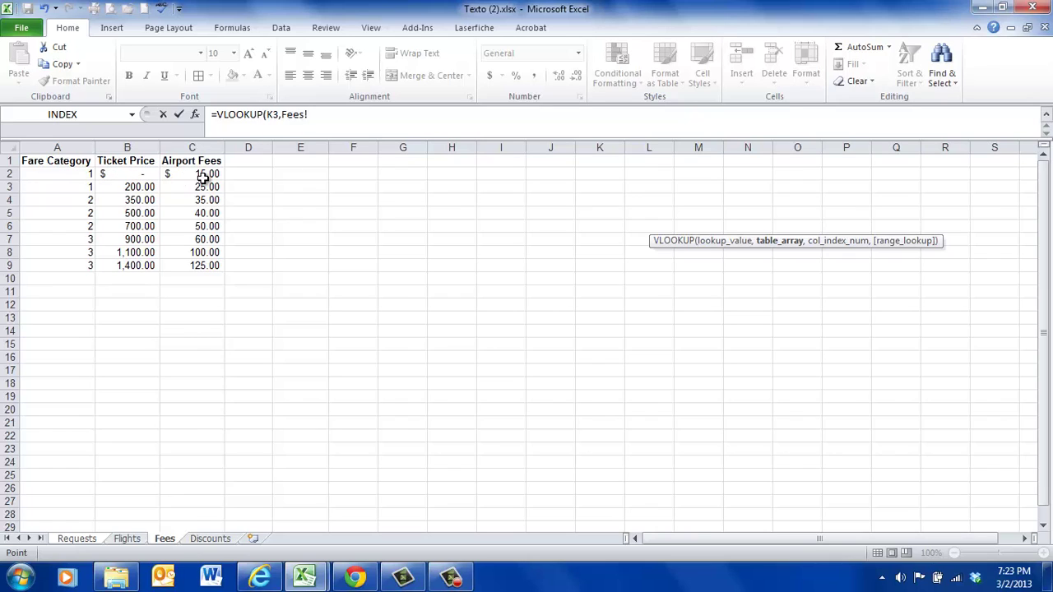
left_click_drag(126, 172, 202, 266)
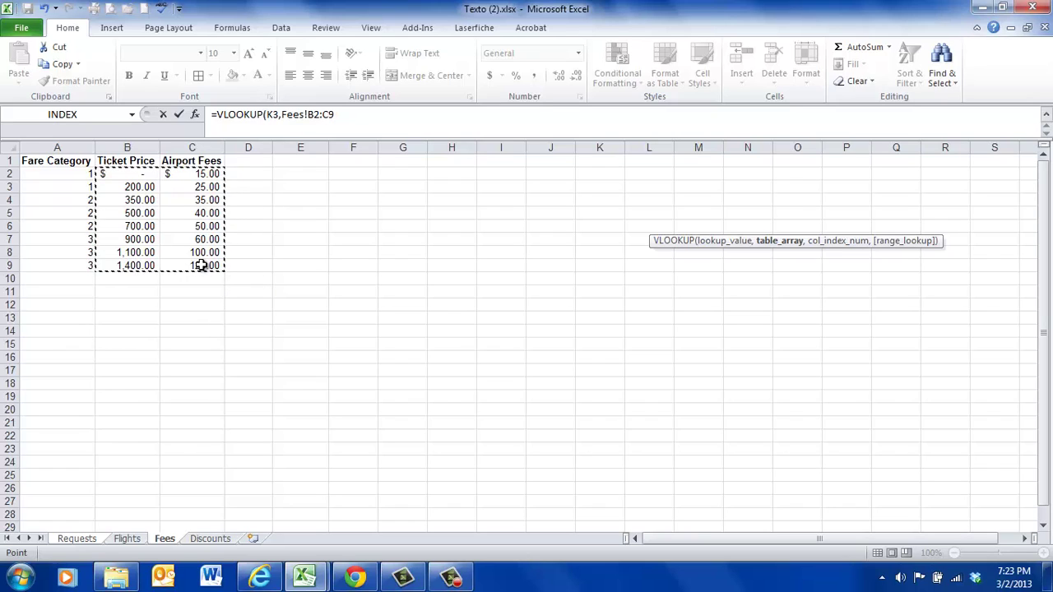
Finish the L3 VLOOKUP with column index 2 and approximate match TRUE, and enter the formula
type(",2")
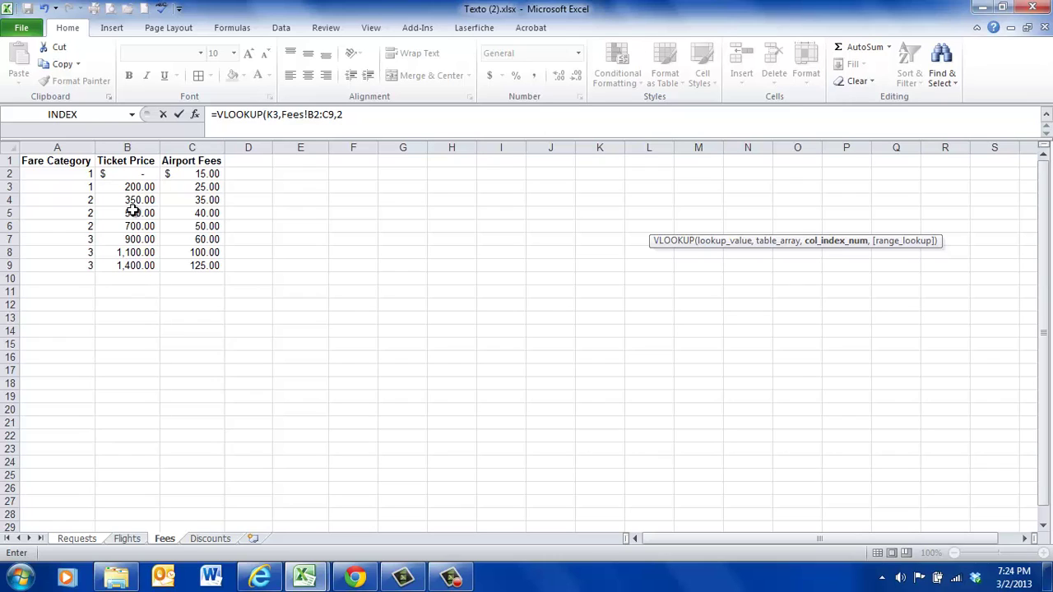
type(",")
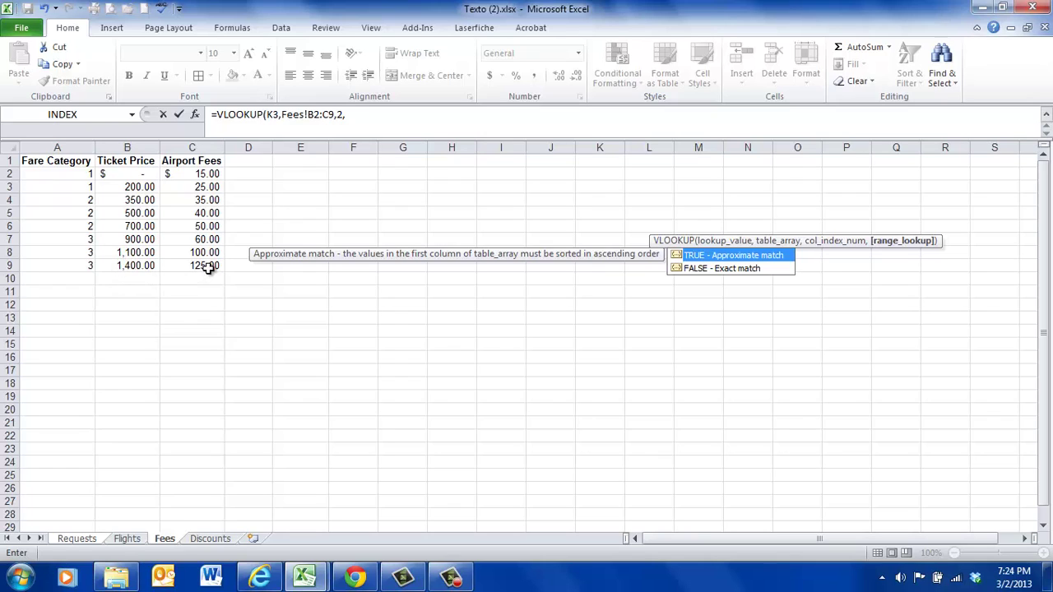
double_click(755, 256)
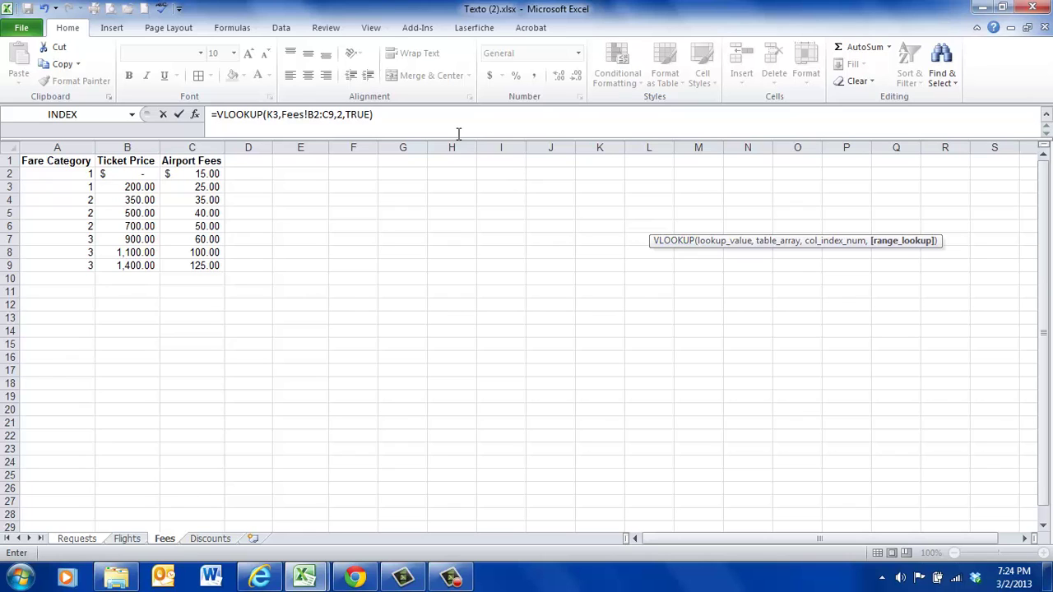
key("Return")
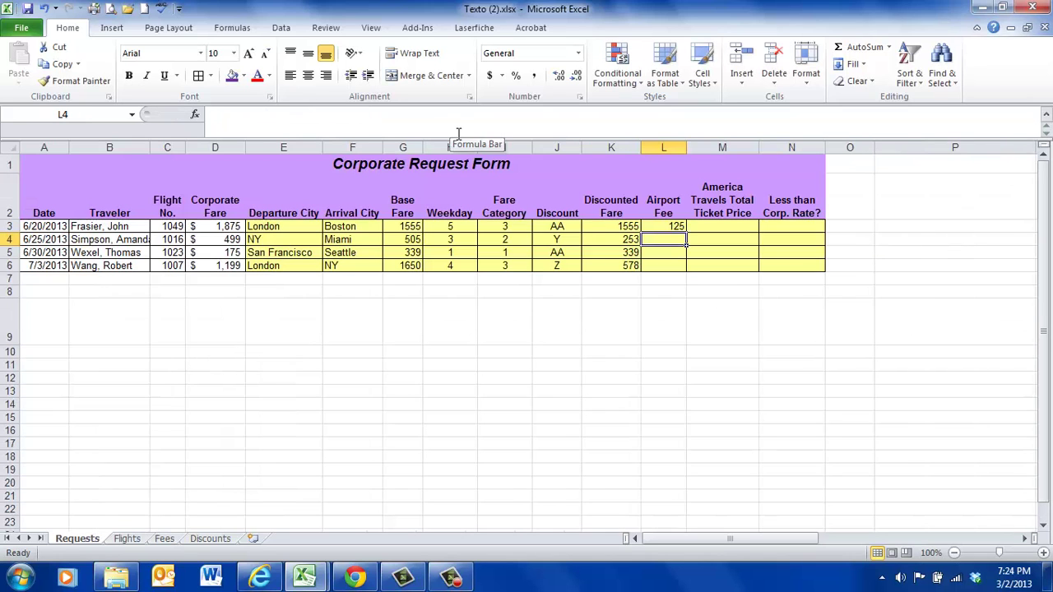
Make the table range in the L3 formula absolute as Fees!$B$2:$C$9
left_click(674, 226)
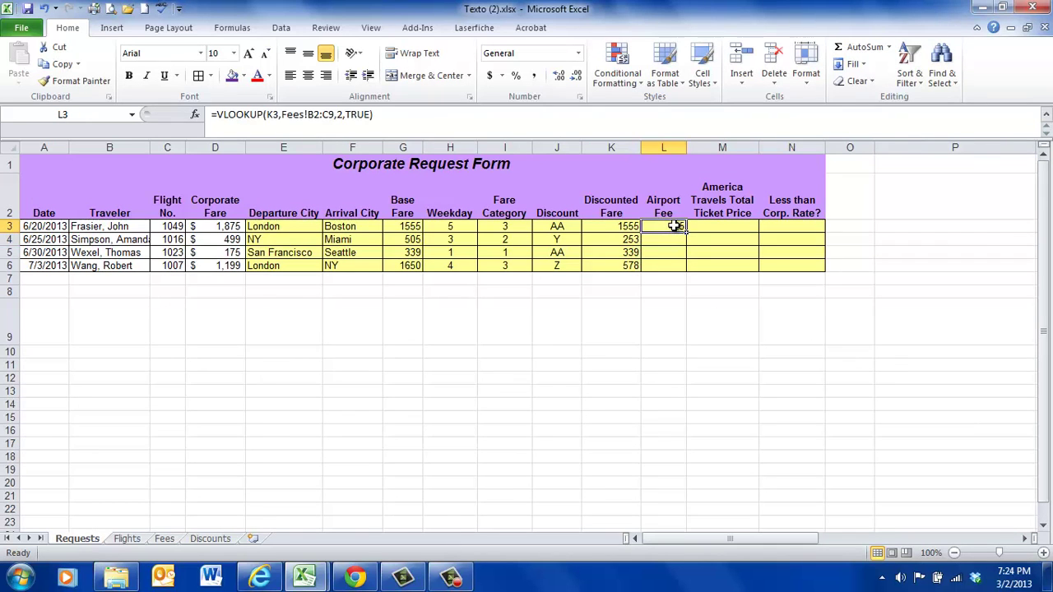
double_click(309, 115)
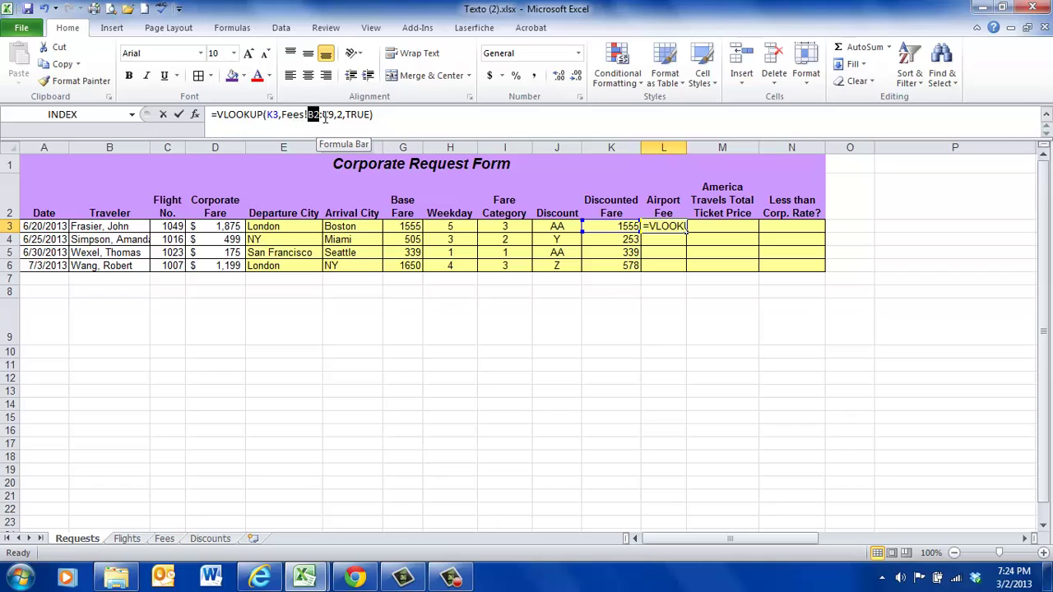
left_click_drag(325, 118, 335, 116)
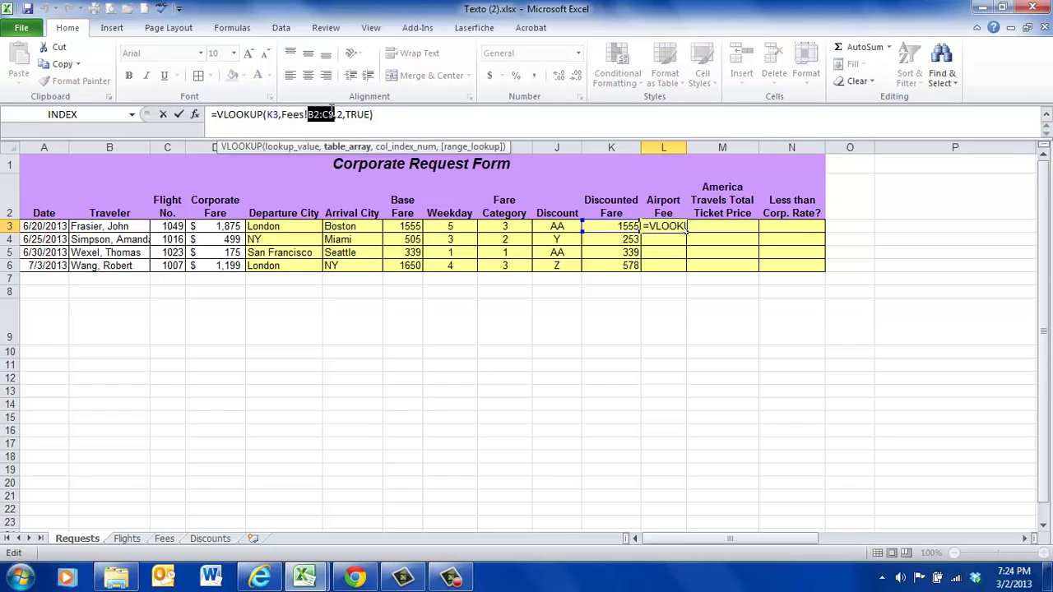
key("F4")
key("Return")
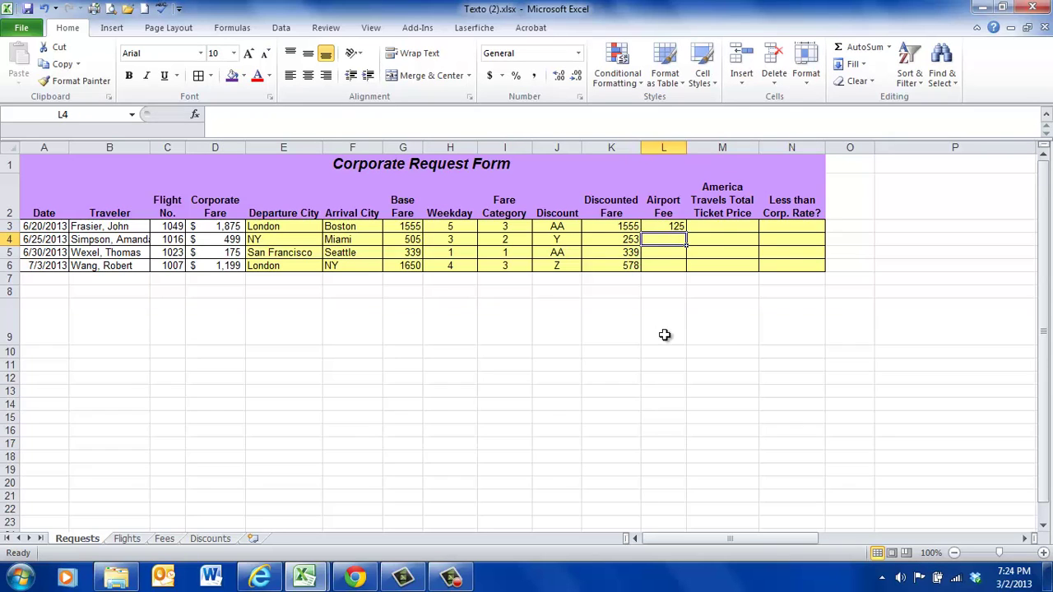
Check the L3 fee against the Fees sheet and fill the Airport Fee formula down to L6
left_click(672, 227)
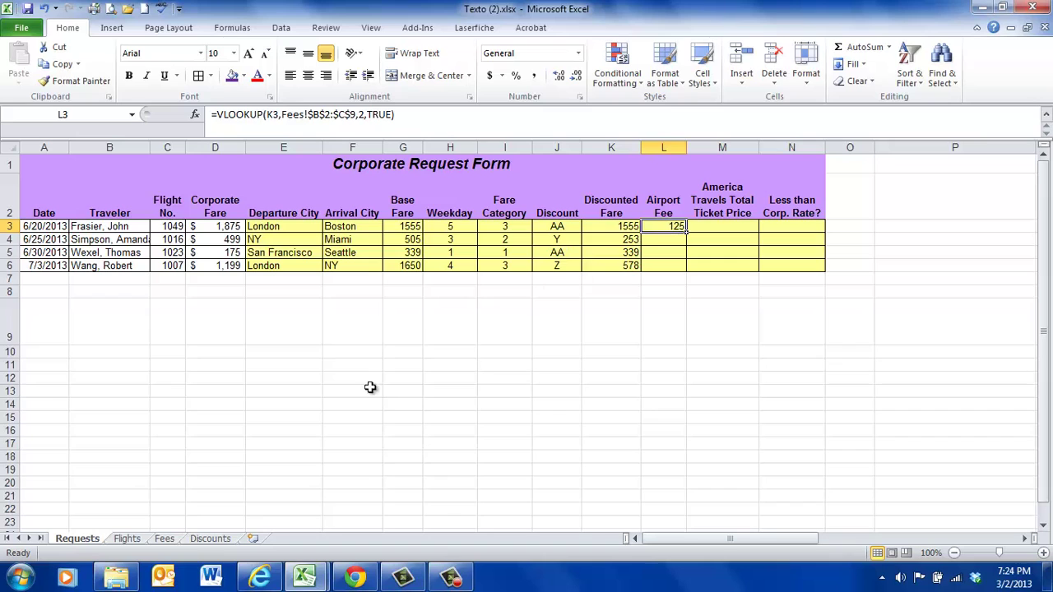
left_click(165, 539)
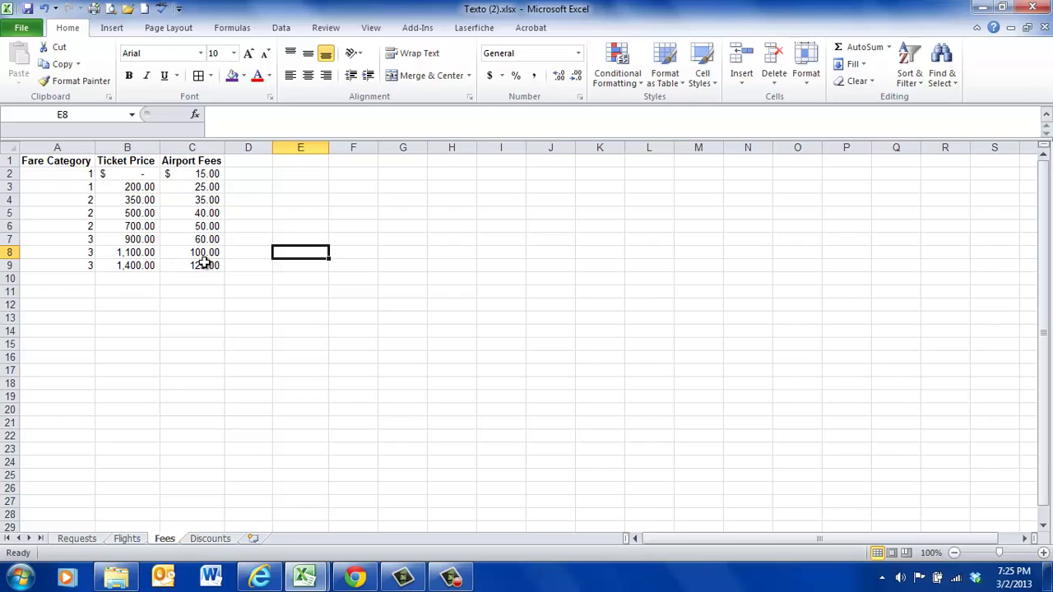
left_click(76, 539)
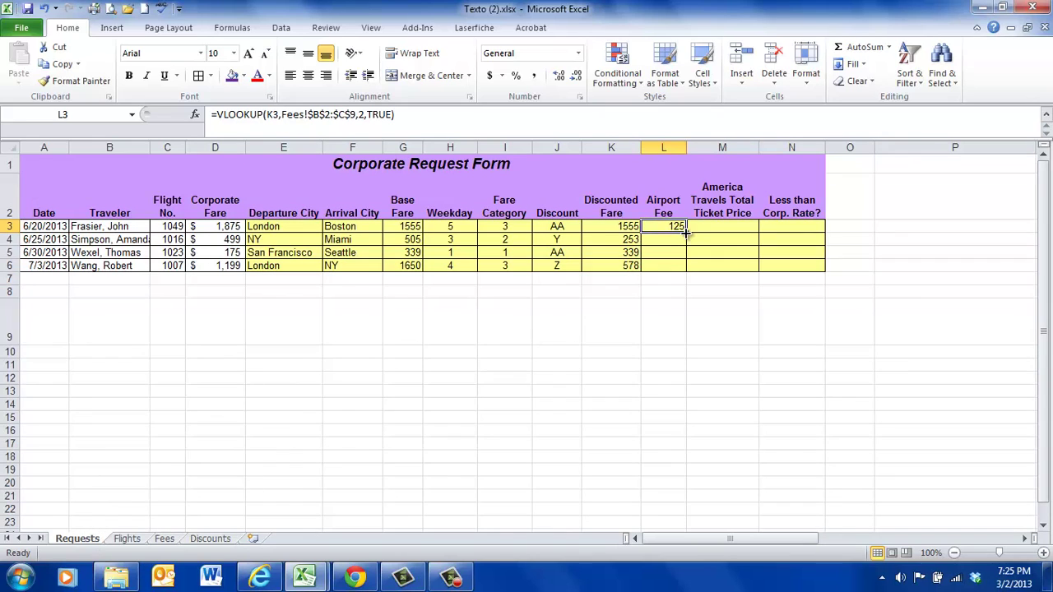
left_click_drag(685, 233, 681, 268)
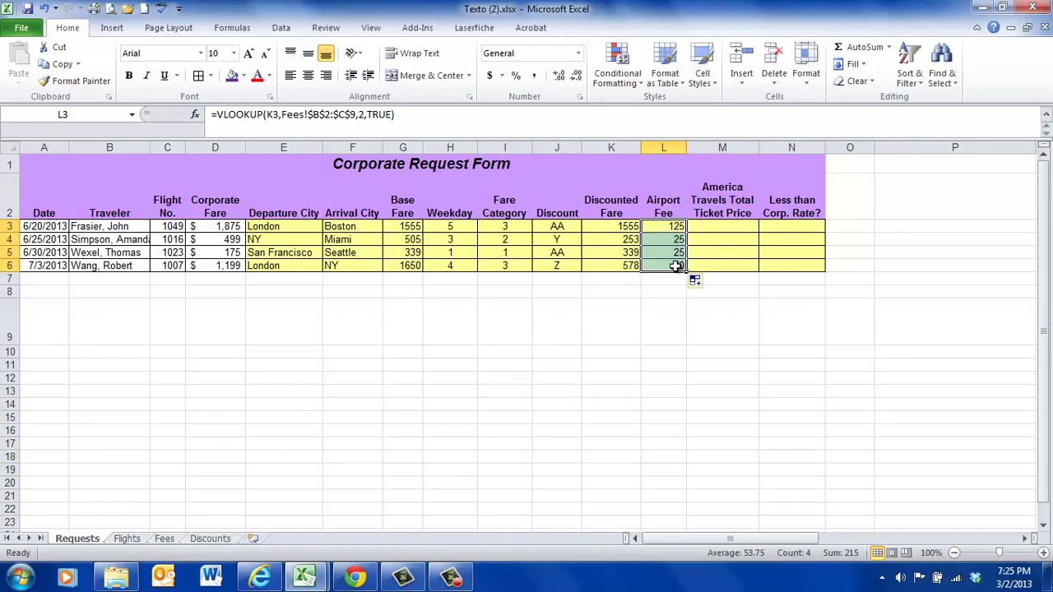
Compare the Discounted Fare in K6 and Airport Fee in L6 with the ticket price and fee brackets on the Fees sheet
left_click(625, 267)
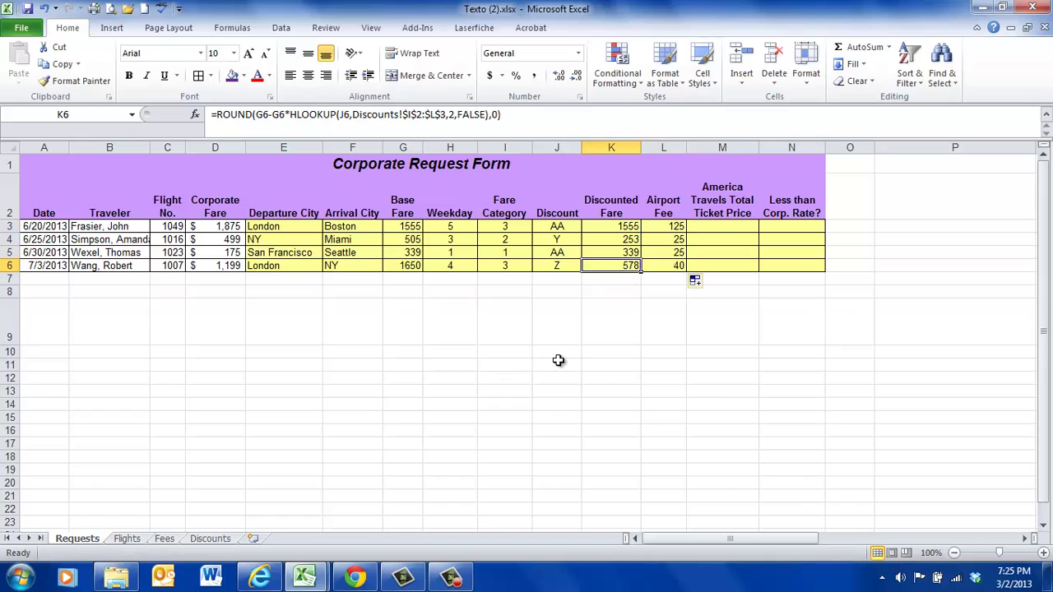
left_click(164, 540)
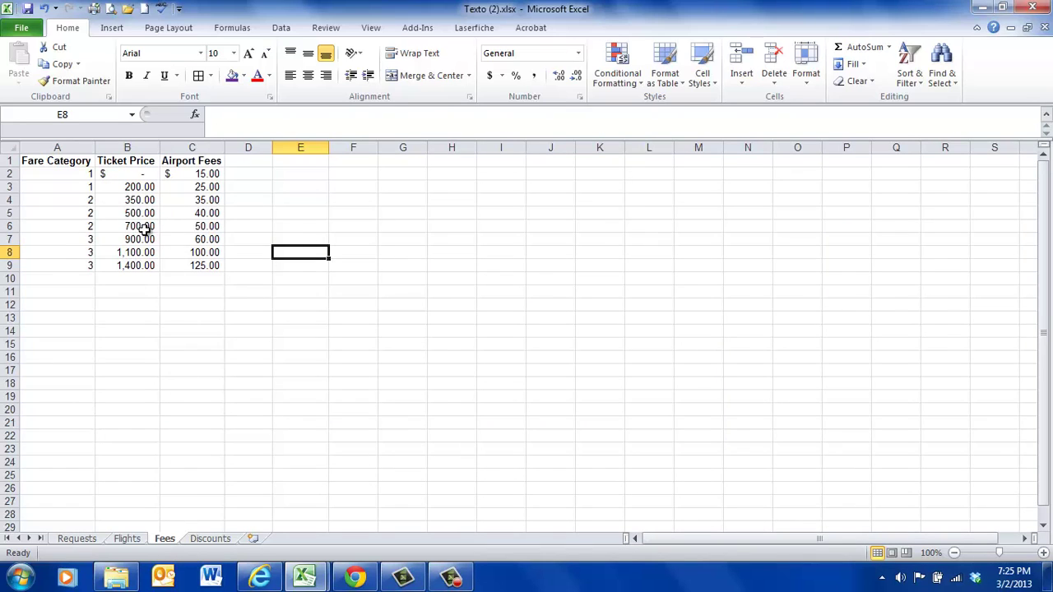
left_click(74, 540)
left_click(668, 267)
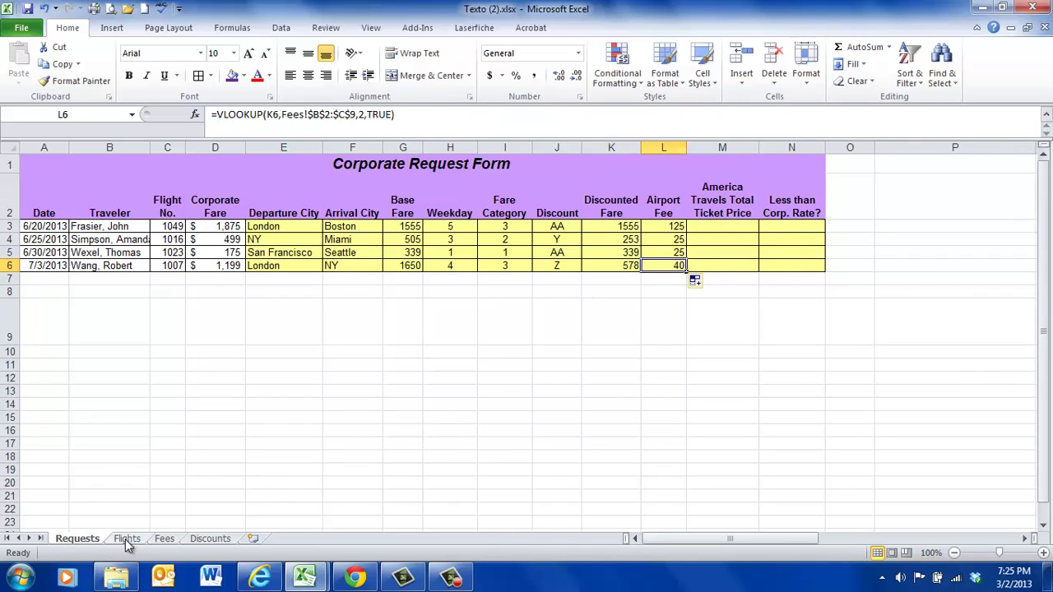
left_click(169, 541)
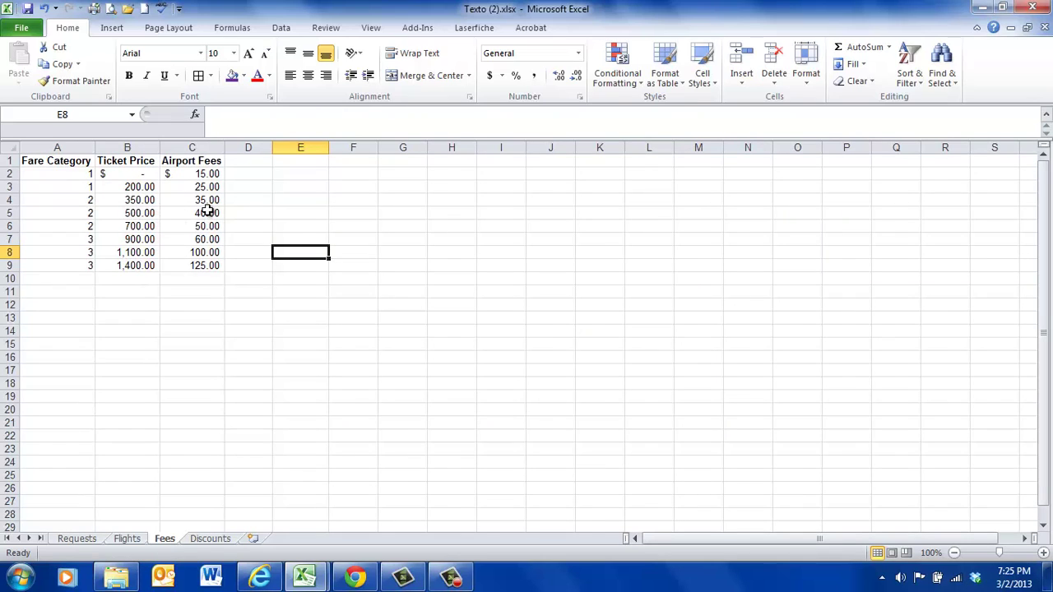
left_click_drag(149, 212, 173, 212)
left_click(136, 213)
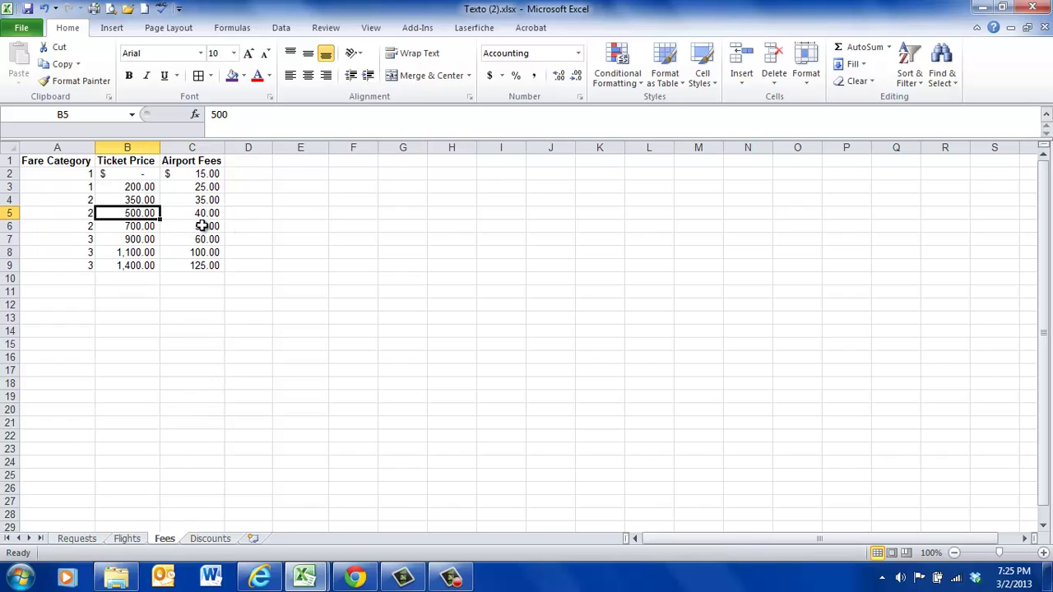
left_click(191, 214)
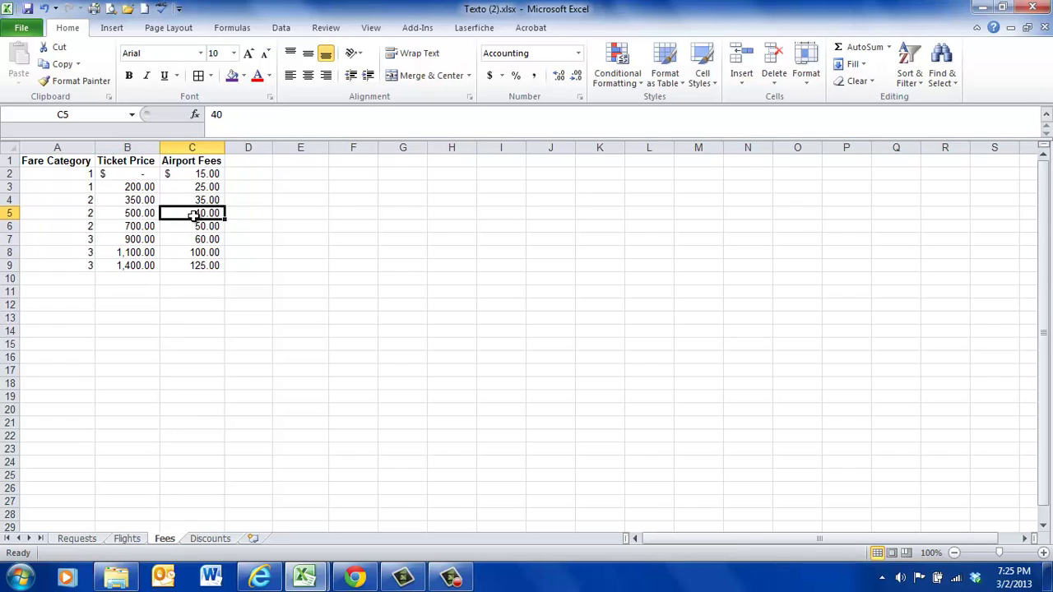
left_click(76, 540)
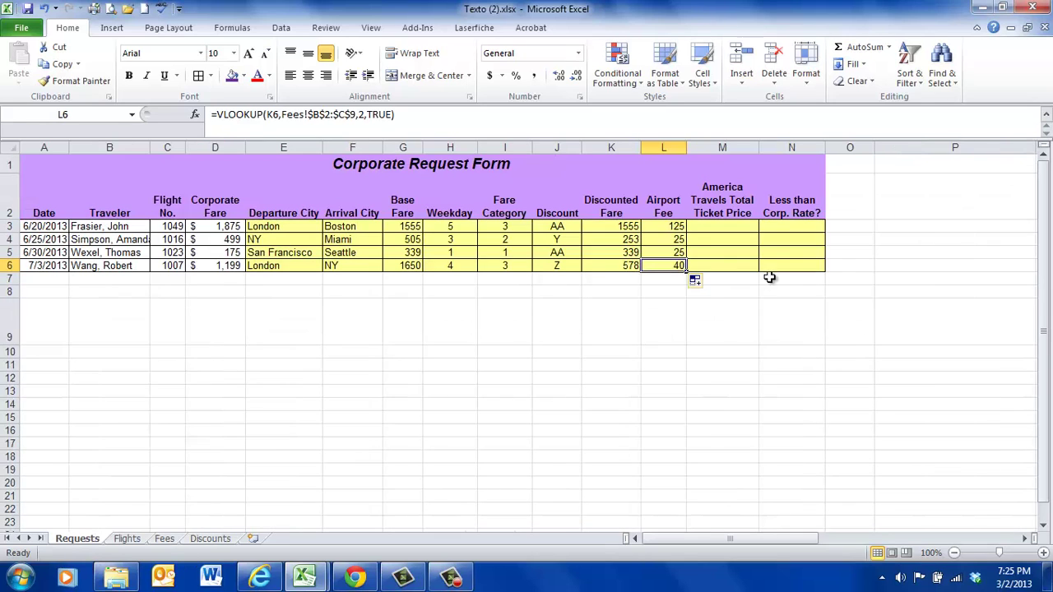
Review the Airport Fee formula in L3 against the Airport Fees column on the Fees sheet
left_click(723, 232)
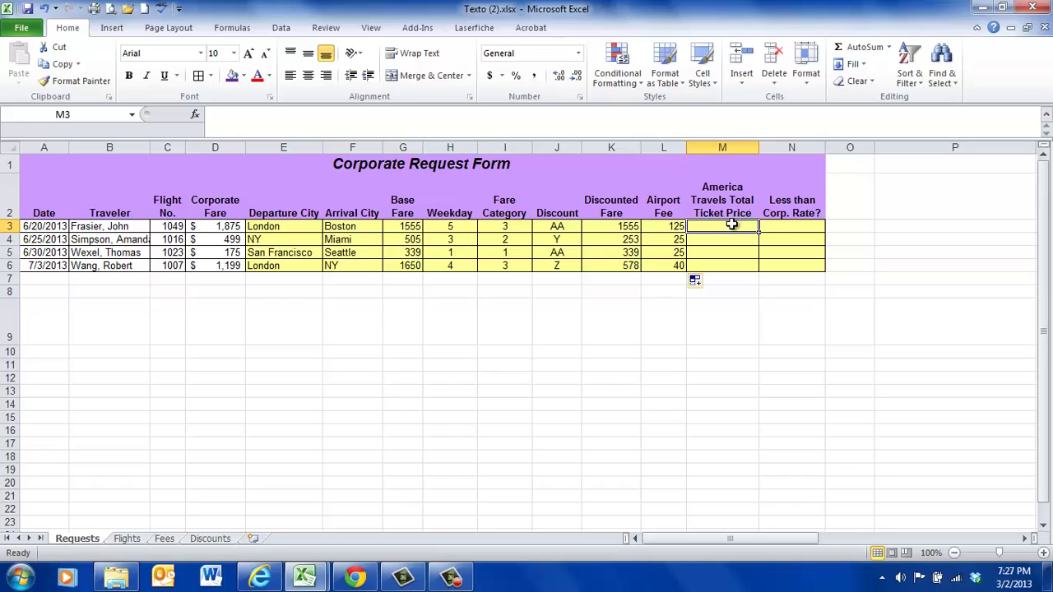
left_click(674, 228)
left_click(729, 228)
left_click(667, 234)
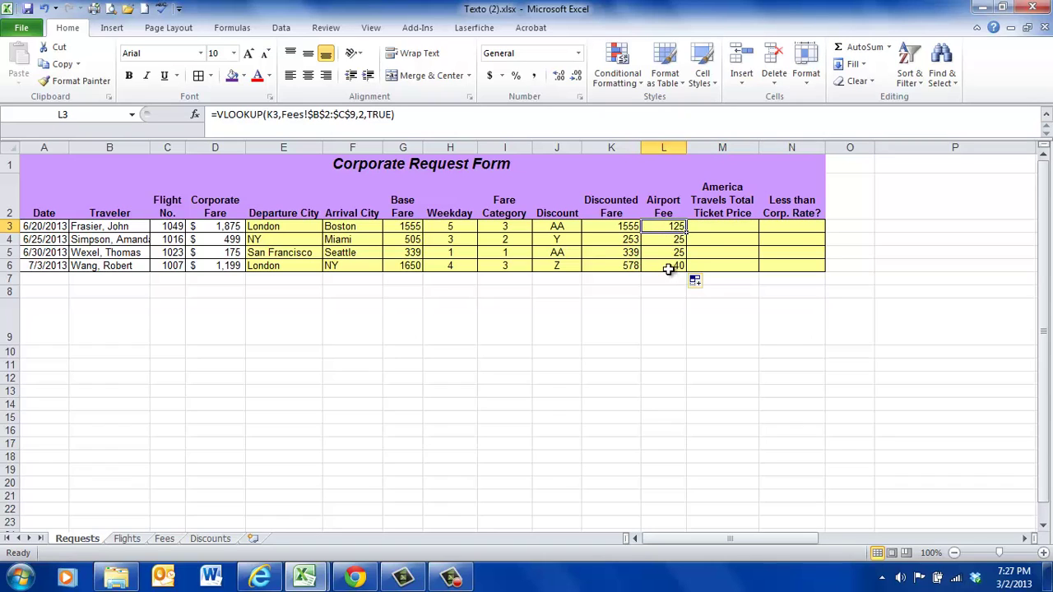
left_click(165, 538)
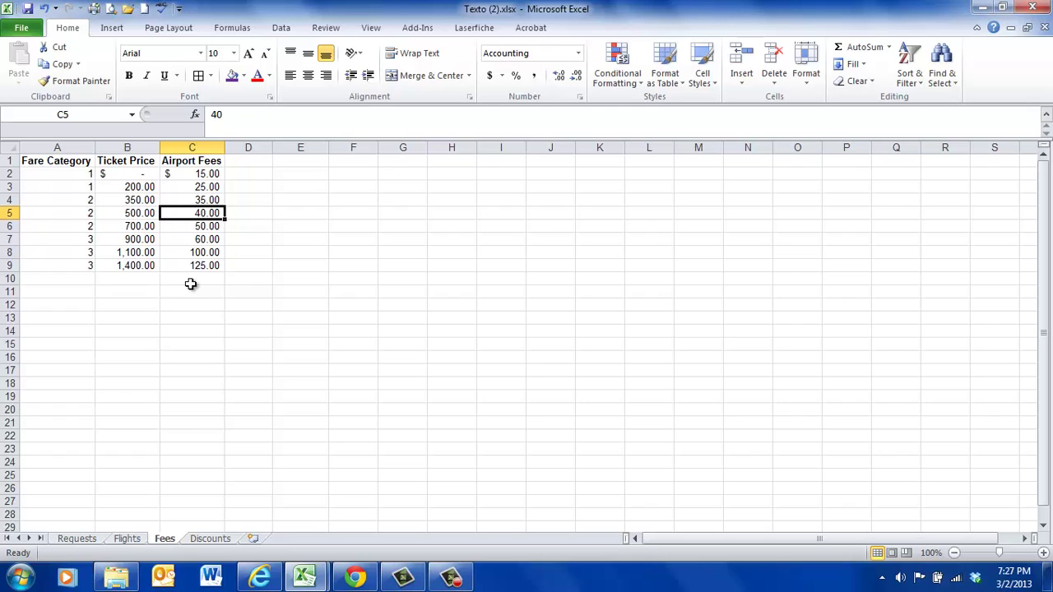
left_click(82, 540)
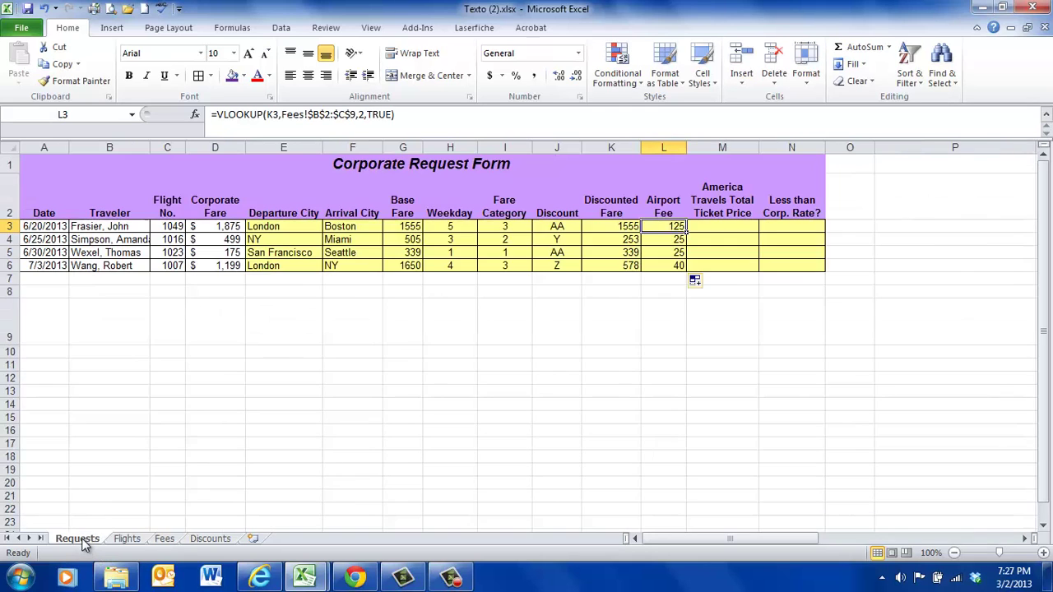
Enter =K3+L3 in M3 to add the Discounted Fare and Airport Fee as the total ticket price
left_click(740, 227)
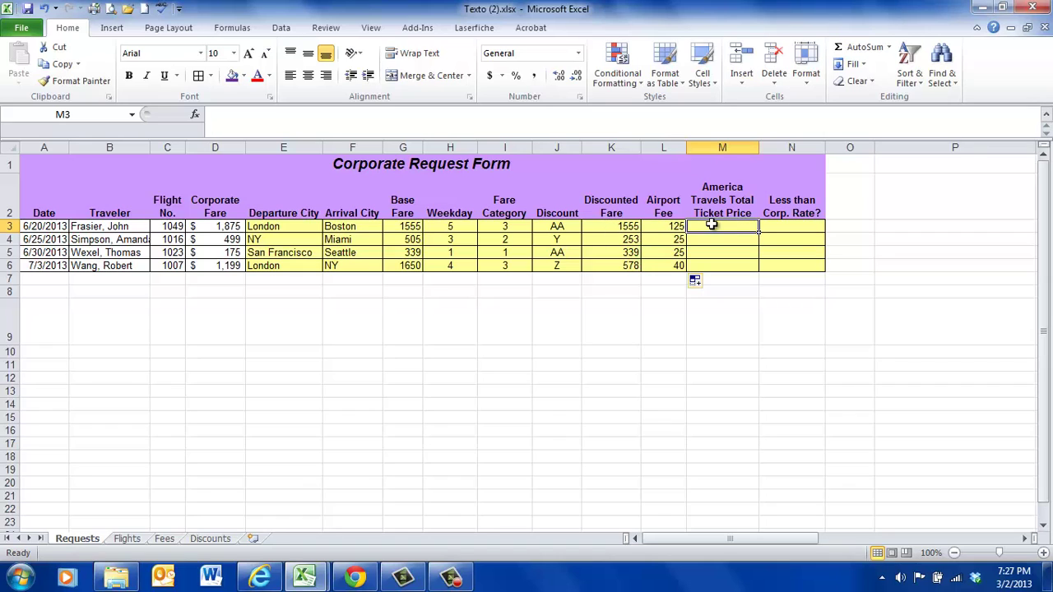
type("=")
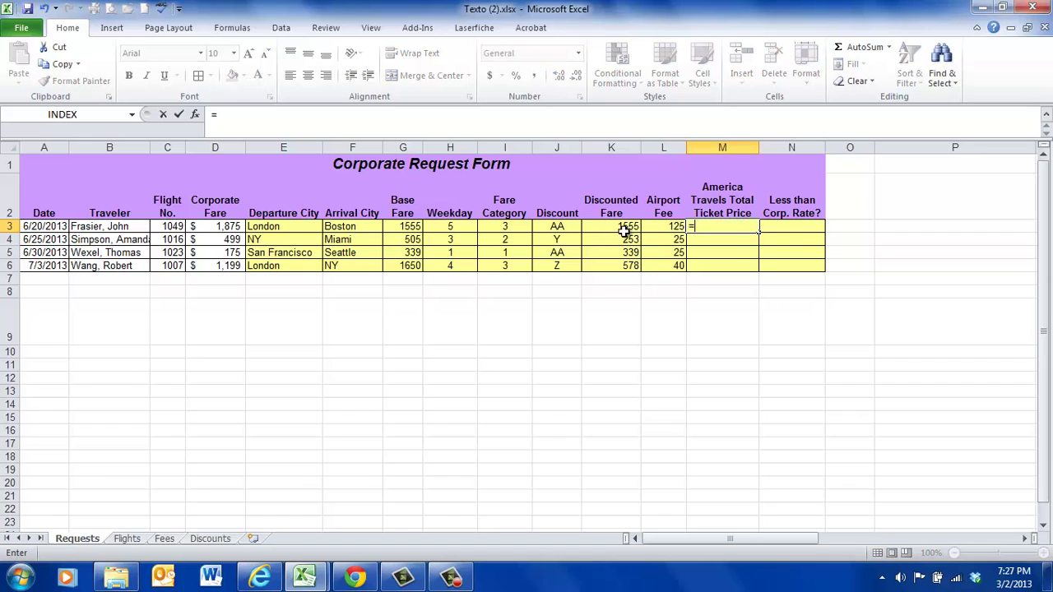
left_click(623, 230)
type("+")
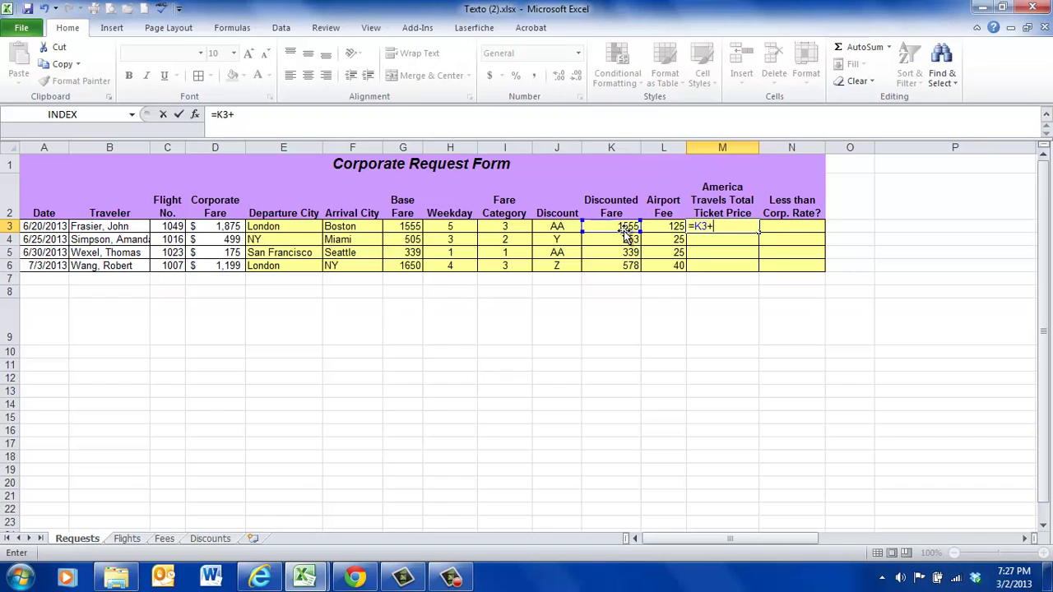
left_click(674, 226)
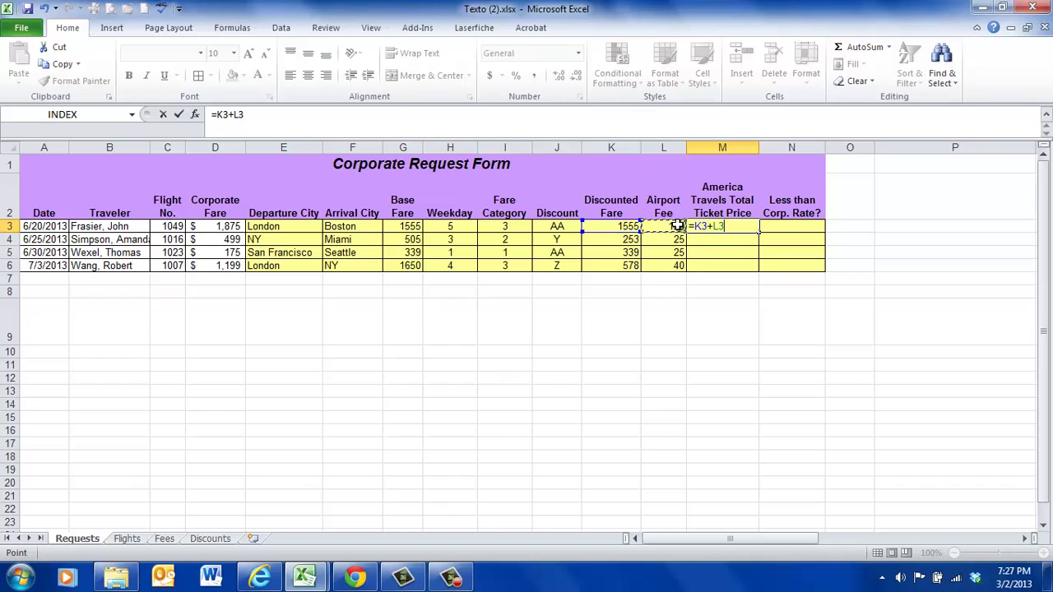
key("Return")
Replace the total ticket price formula in M3 with =SUM(K3:L3) and fill it down to M6
left_click(730, 227)
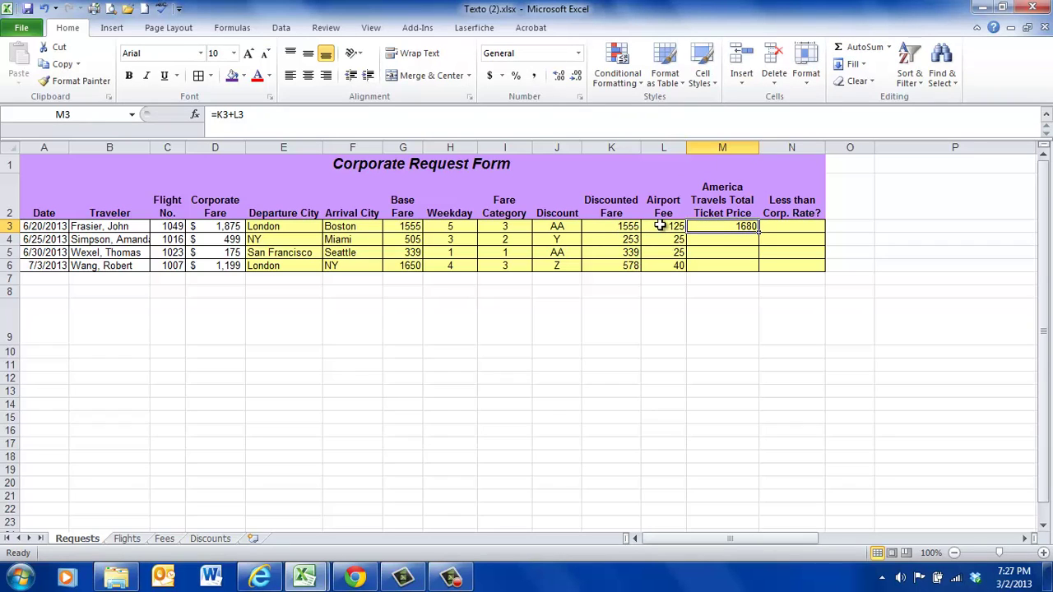
left_click(859, 47)
left_click_drag(625, 228, 667, 226)
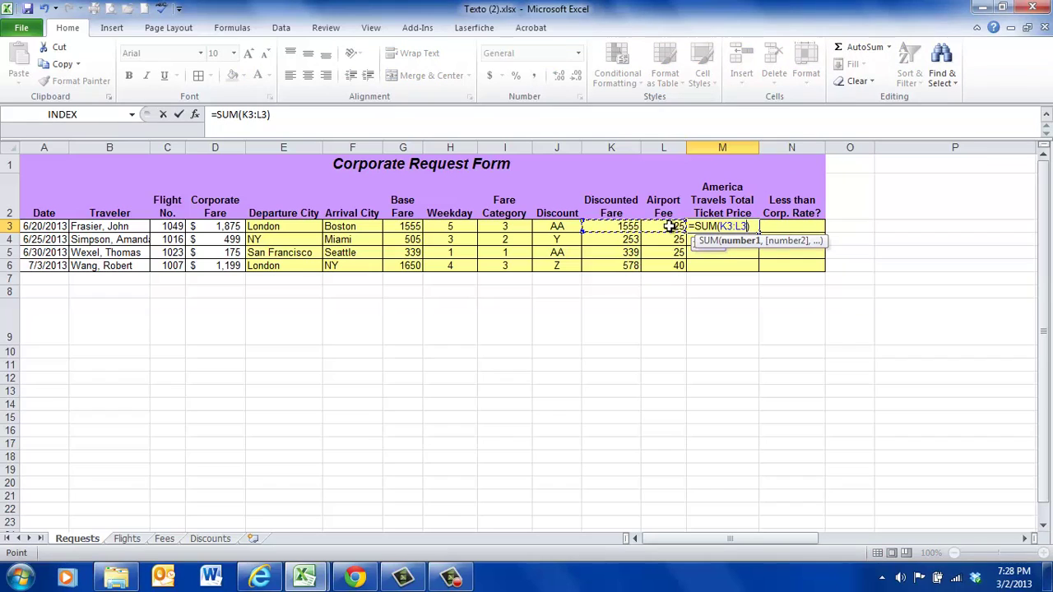
key("Return")
left_click(742, 227)
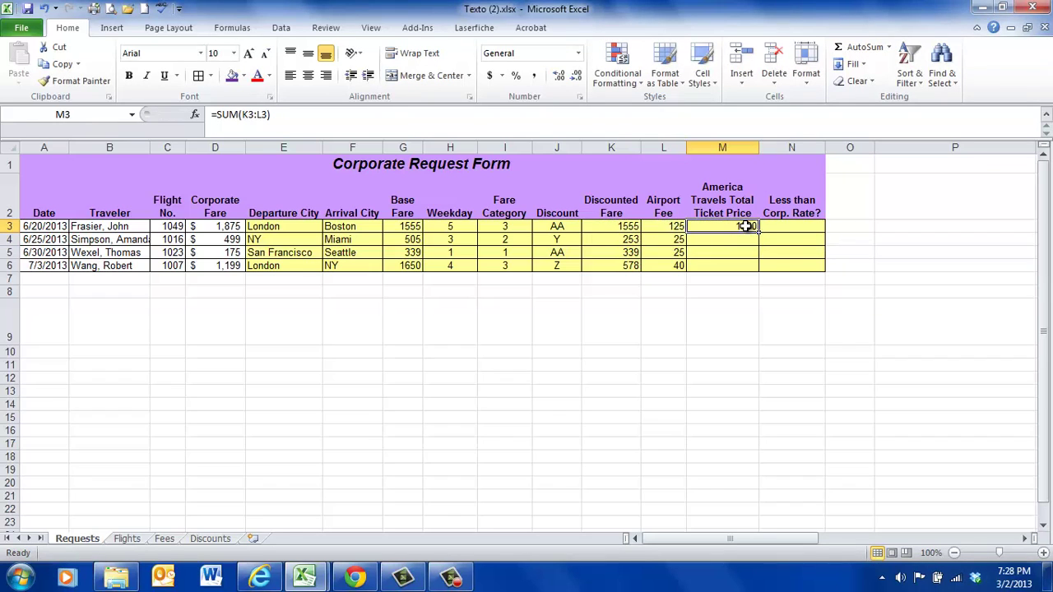
double_click(758, 235)
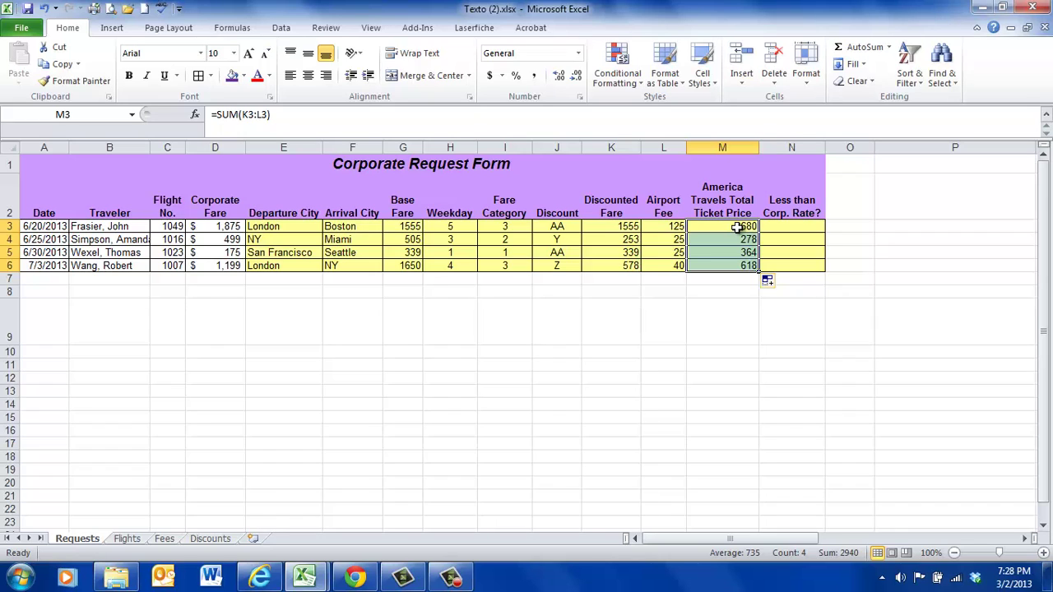
left_click(738, 227)
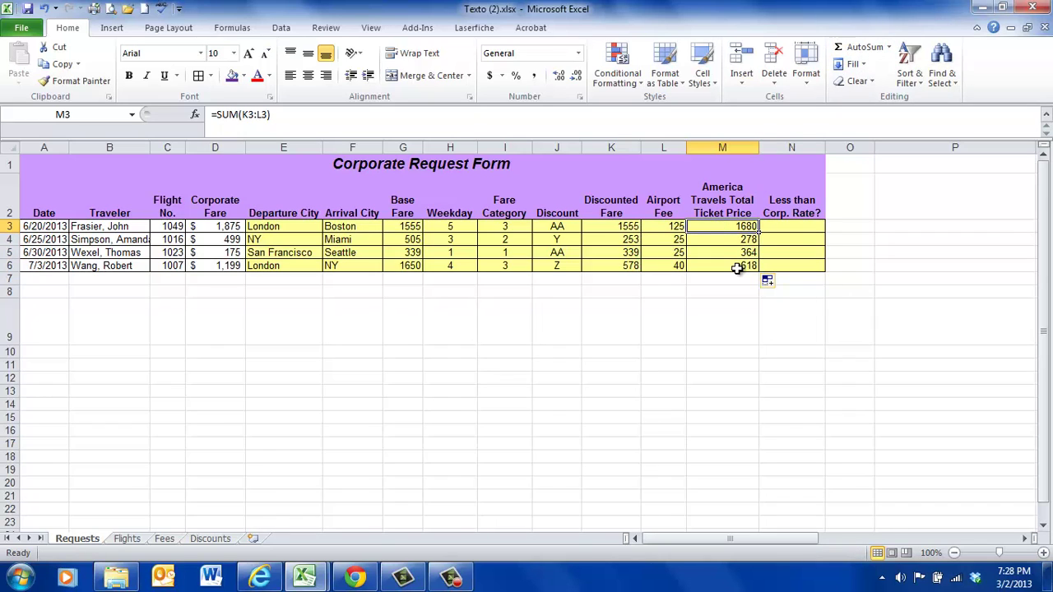
Enter =M3<D3 in N3 to test whether the total ticket price is below the Corporate Fare
left_click(802, 233)
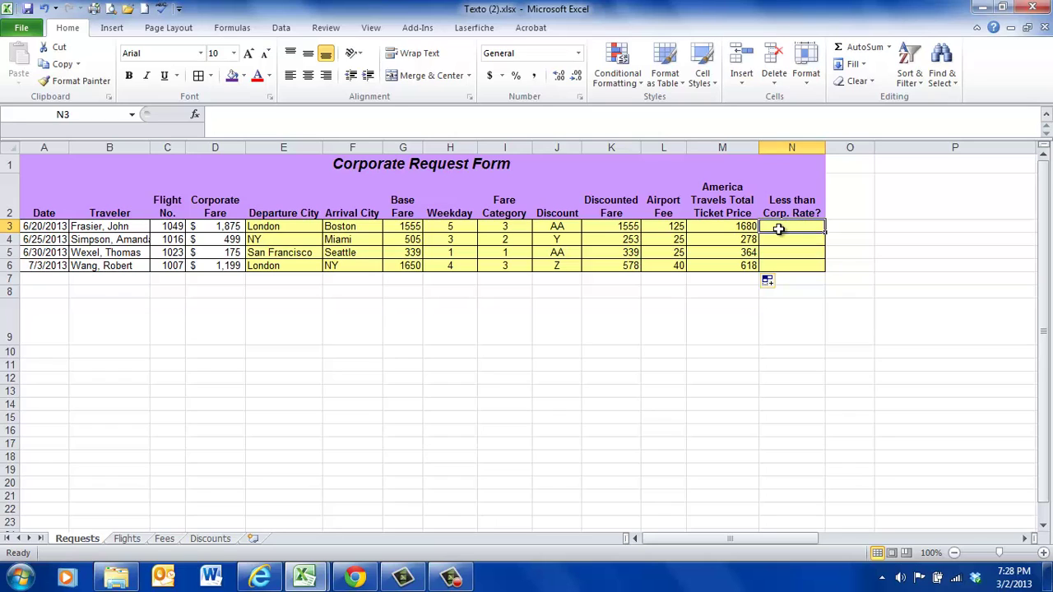
type("=")
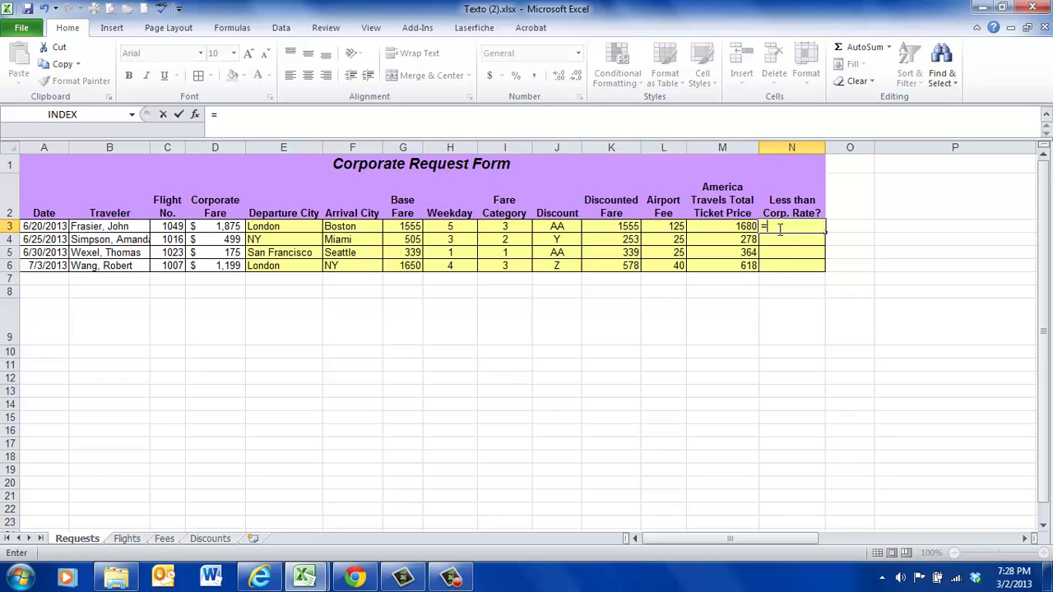
left_click(739, 227)
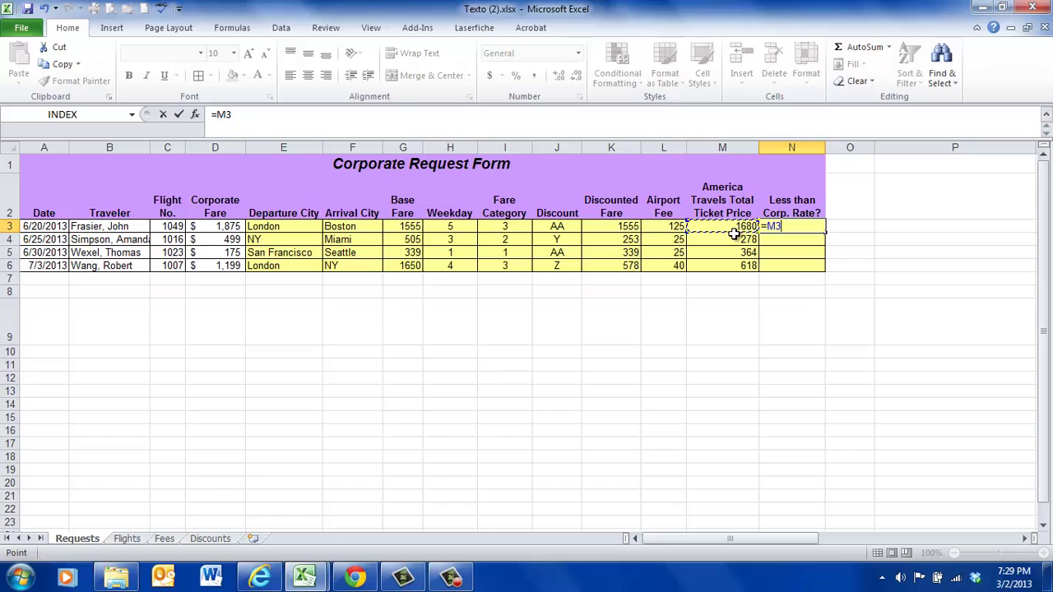
type("<")
left_click(220, 226)
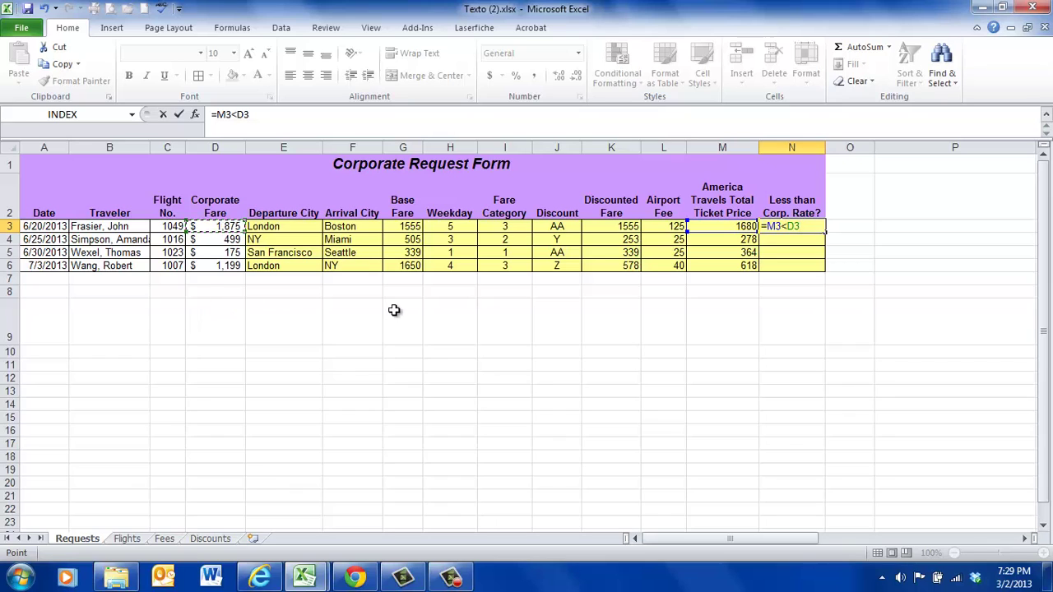
key("Return")
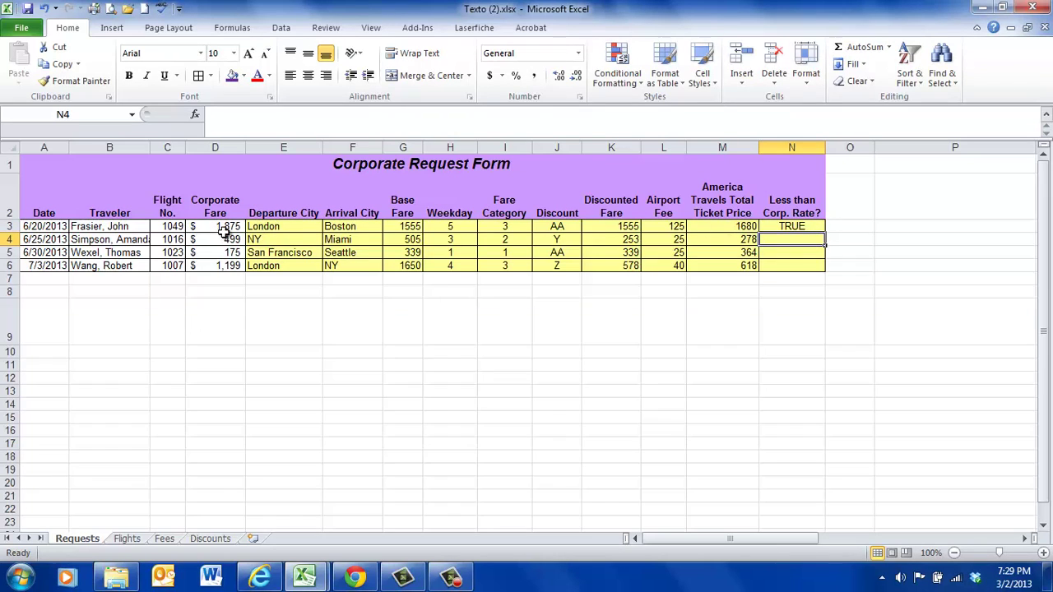
Fill the Less than Corp. Rate formula from N3 down to N6 and inspect the copied formula in N5
left_click(794, 226)
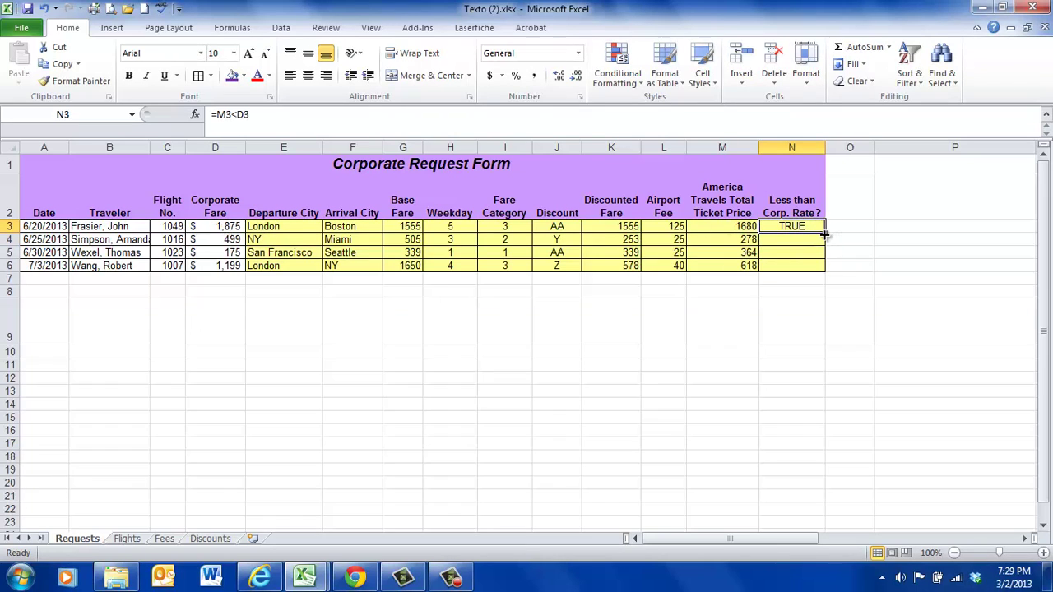
double_click(823, 235)
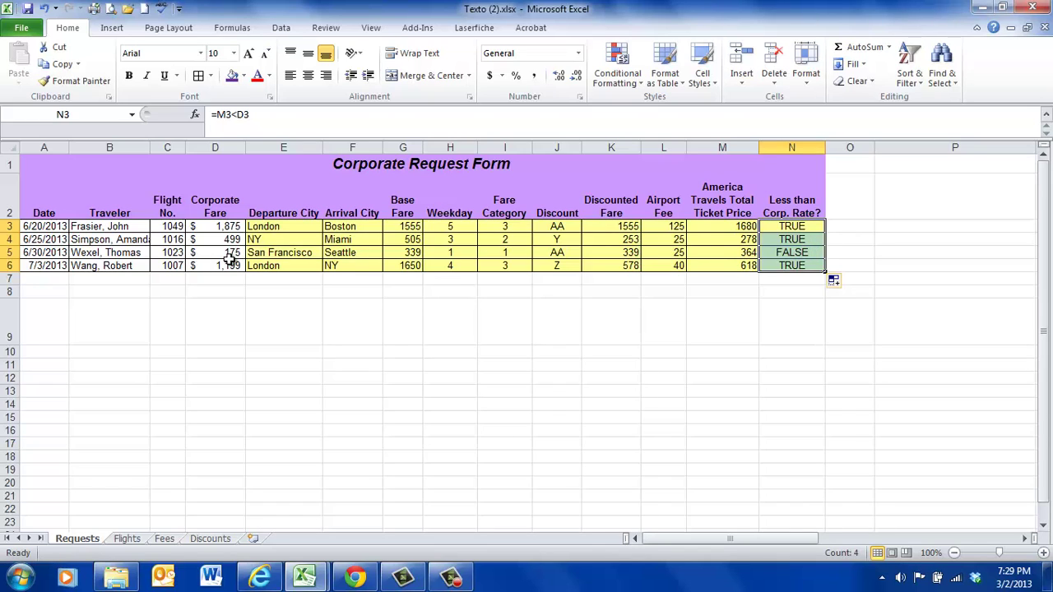
left_click(792, 251)
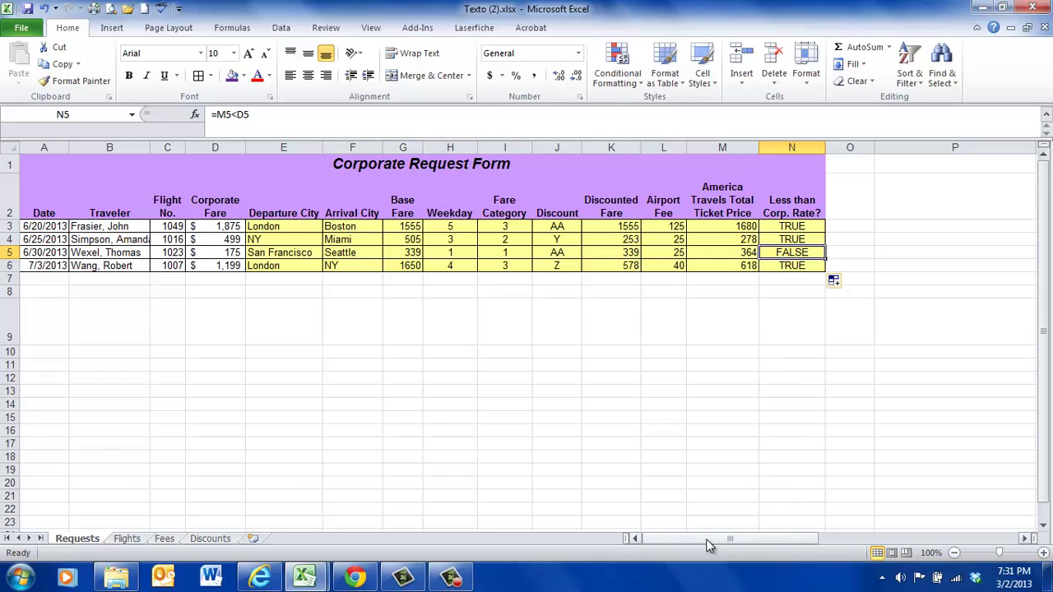
AutoFit the Traveler column B so that the full names fit
left_click(706, 539)
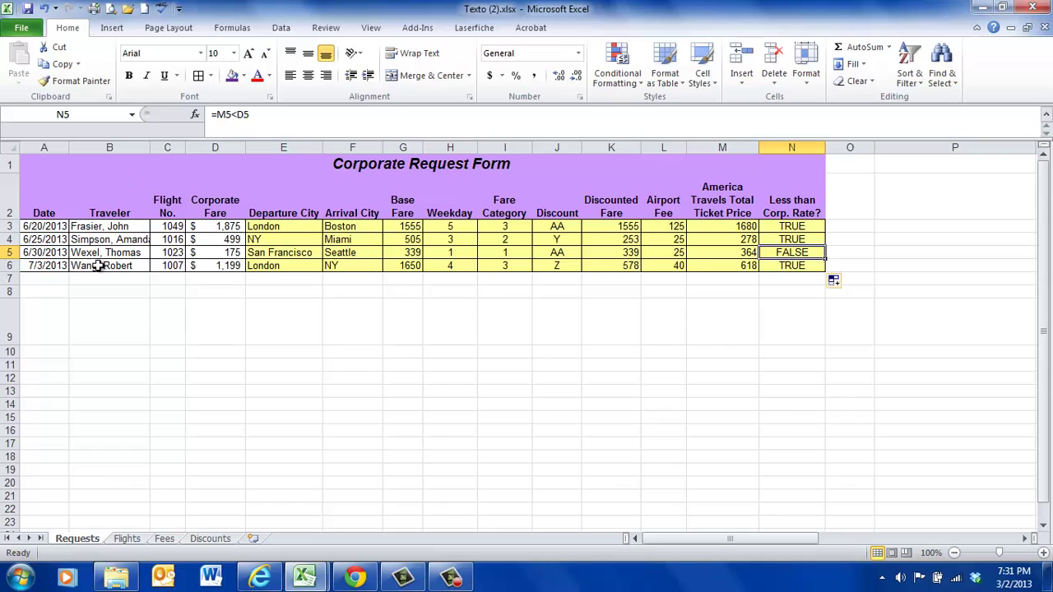
double_click(152, 147)
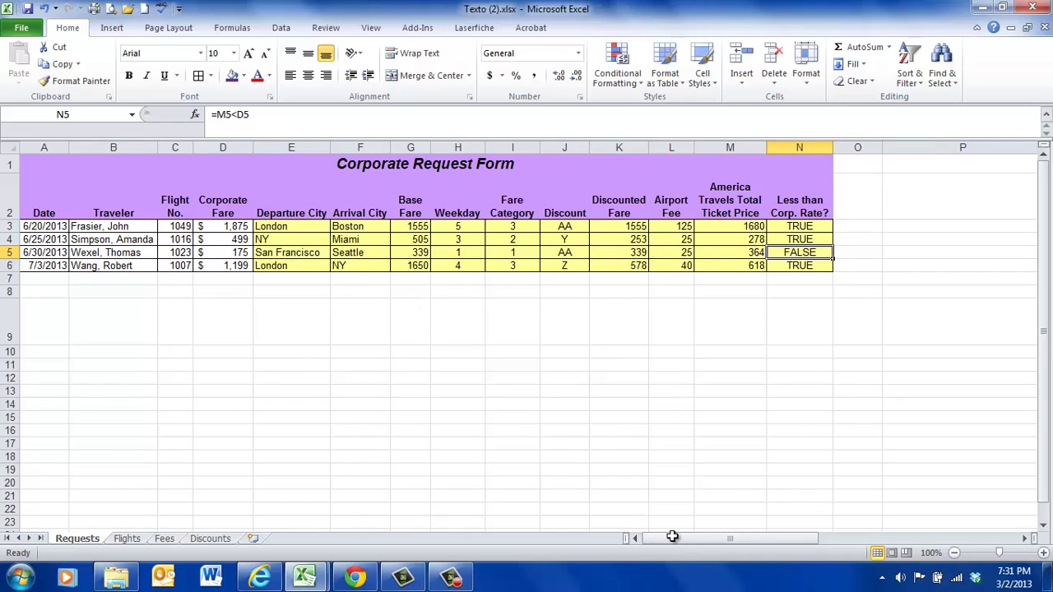
Set the Corporate Request Form range A1:N7 as the print area, leaving out the formula note in Q9
left_click_drag(679, 543, 592, 533)
left_click_drag(747, 538, 979, 540)
left_click(792, 323)
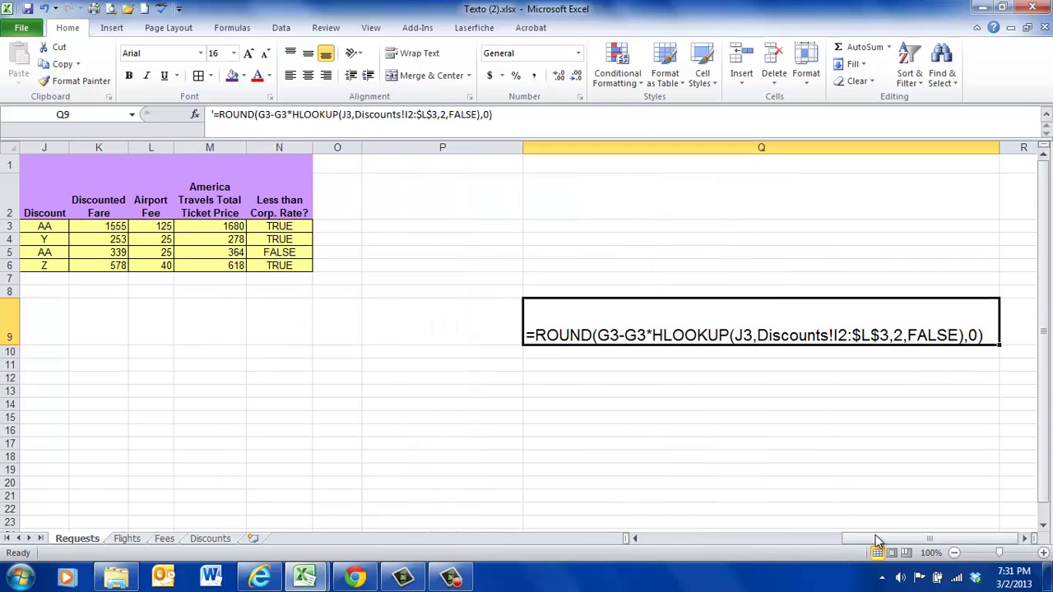
left_click_drag(886, 543, 677, 535)
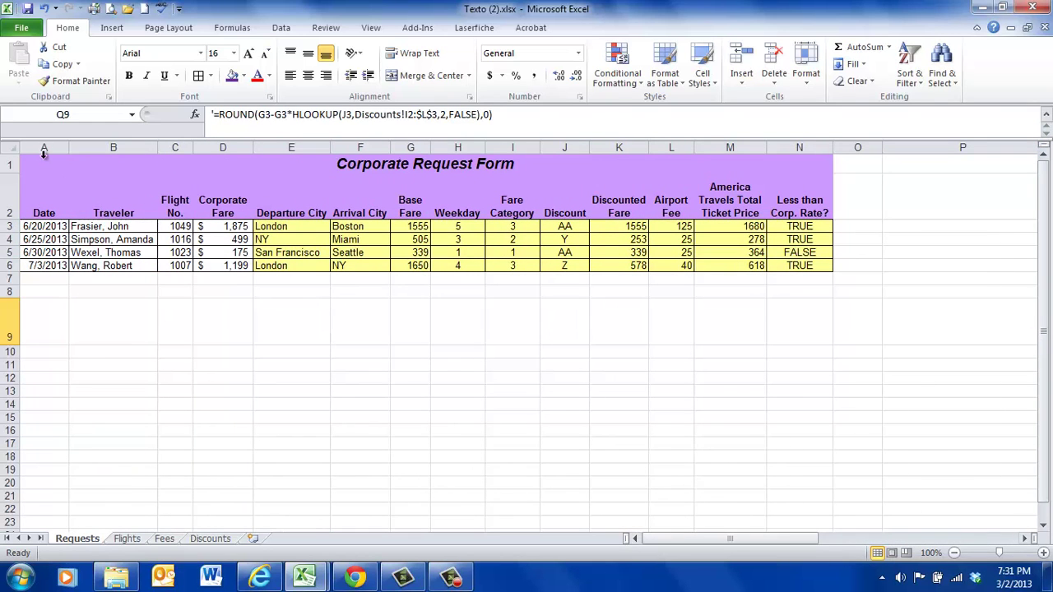
left_click_drag(34, 164, 812, 270)
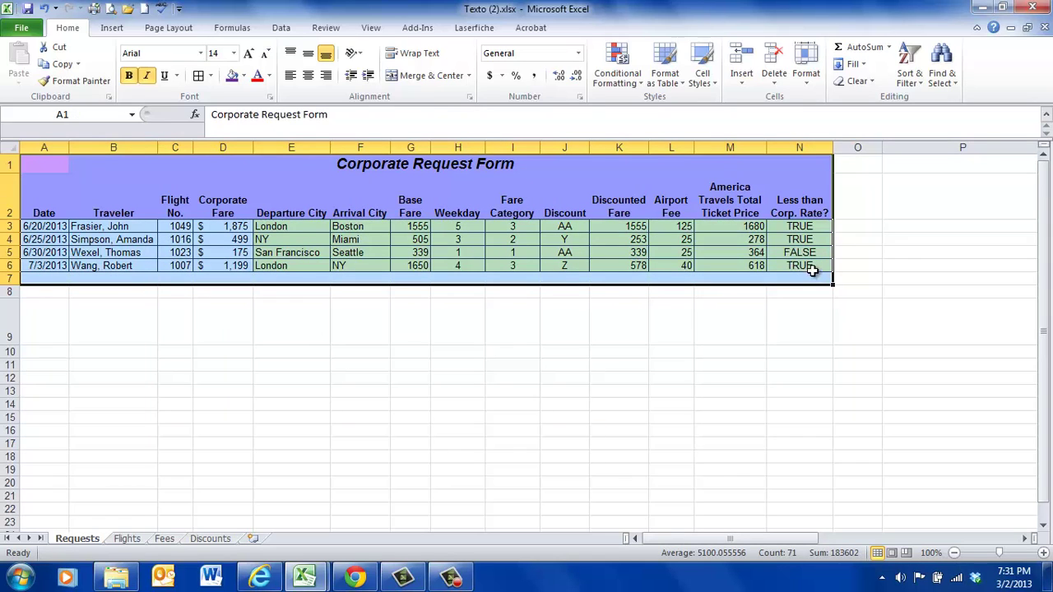
left_click(168, 28)
left_click(231, 78)
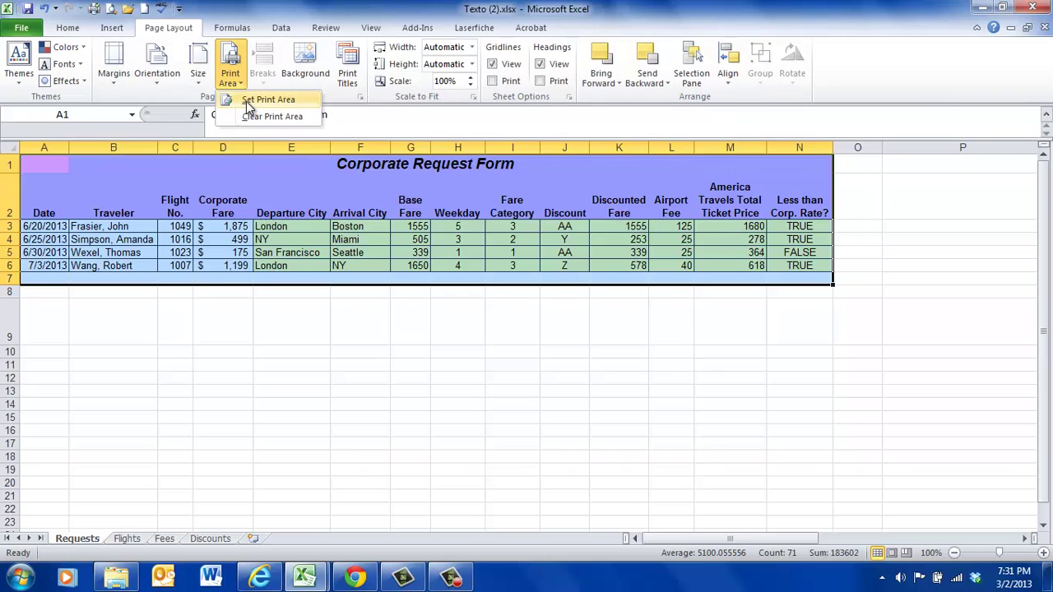
left_click(249, 99)
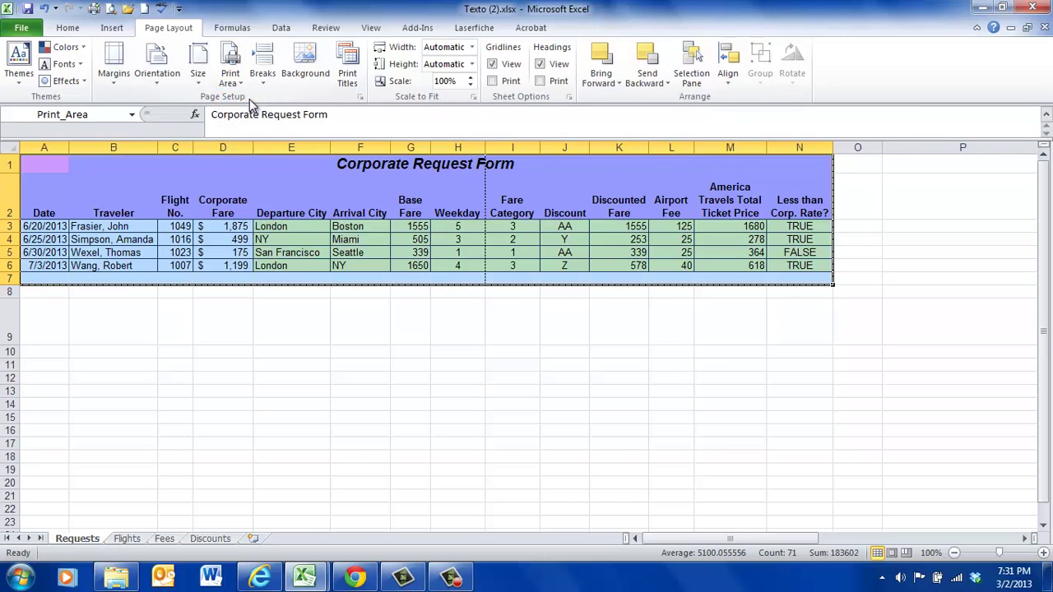
Open the print preview, set landscape orientation, and look through both pages of the form
left_click(112, 8)
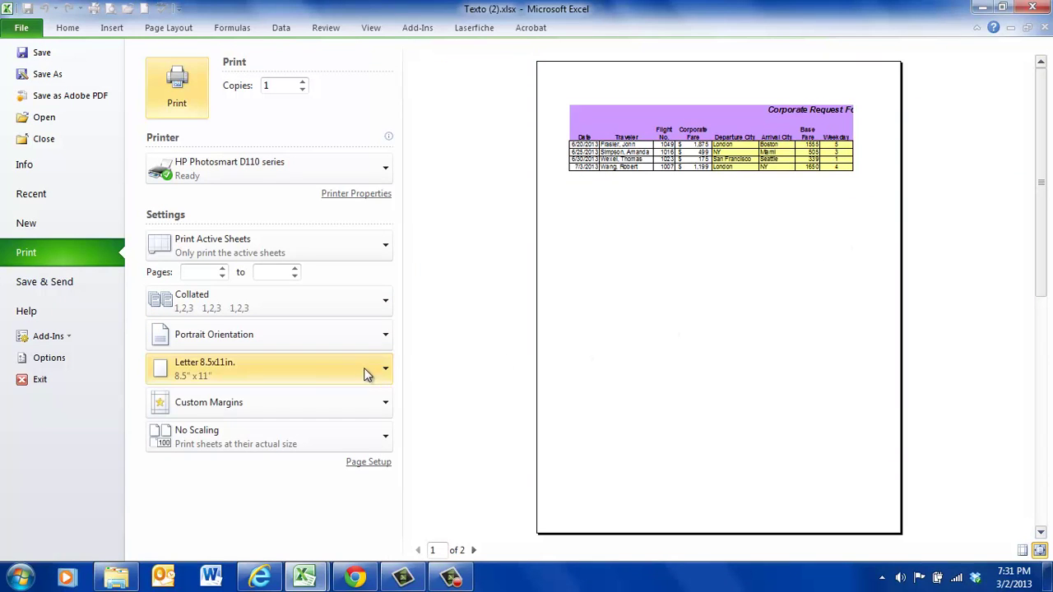
left_click(391, 344)
left_click(278, 404)
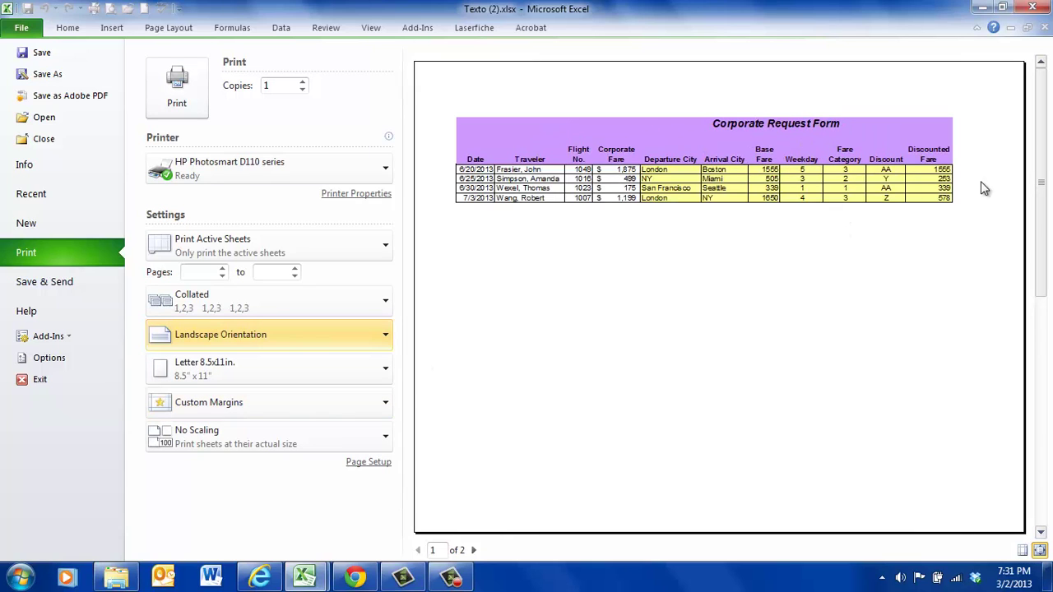
left_click(473, 550)
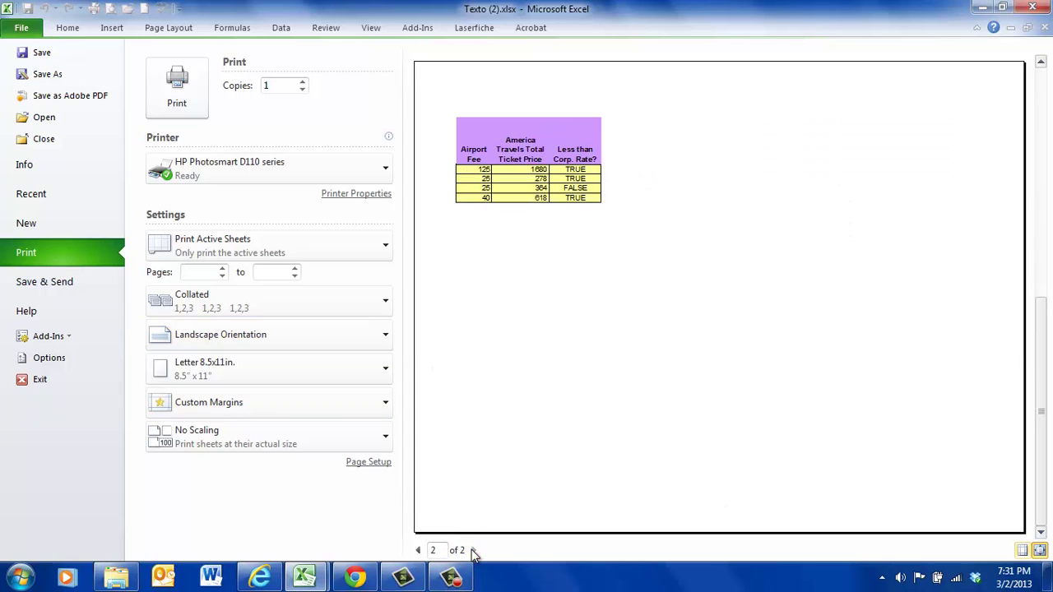
left_click(418, 553)
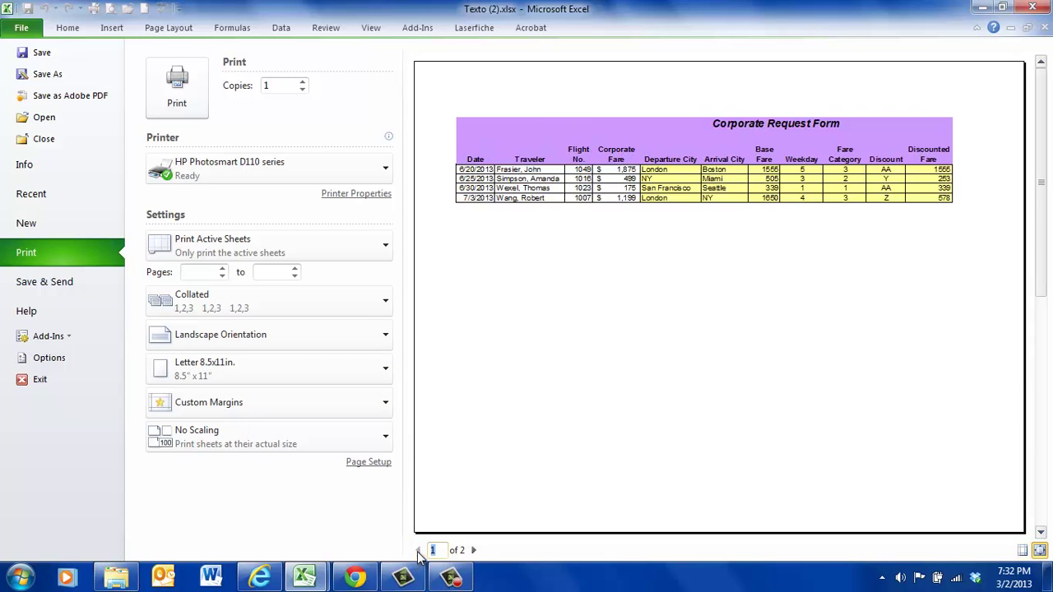
Set the left and right page margins to 0.5 in the Page Setup
left_click(370, 463)
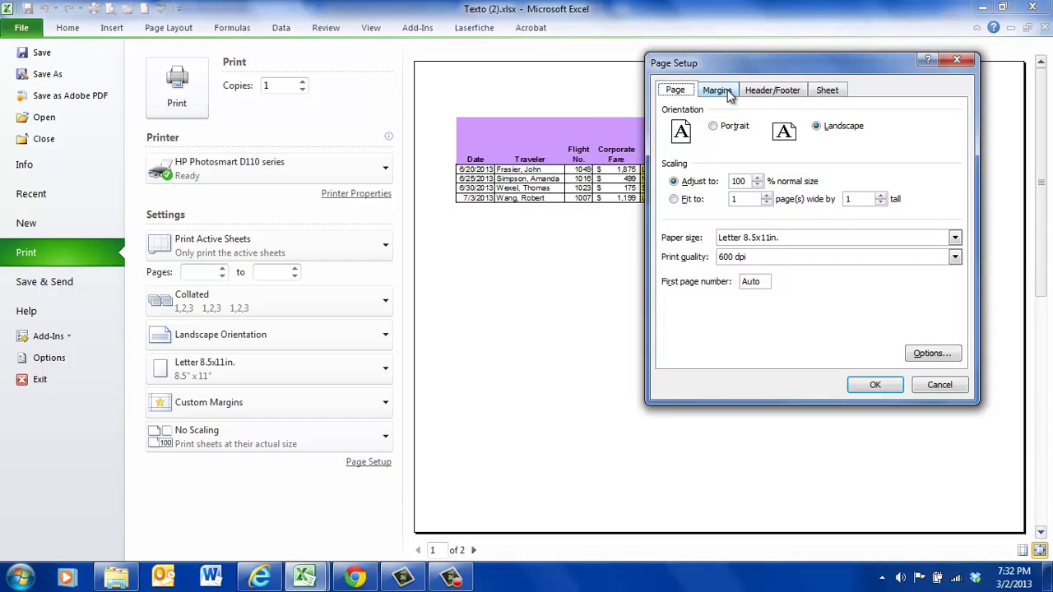
left_click(728, 96)
left_click(746, 202)
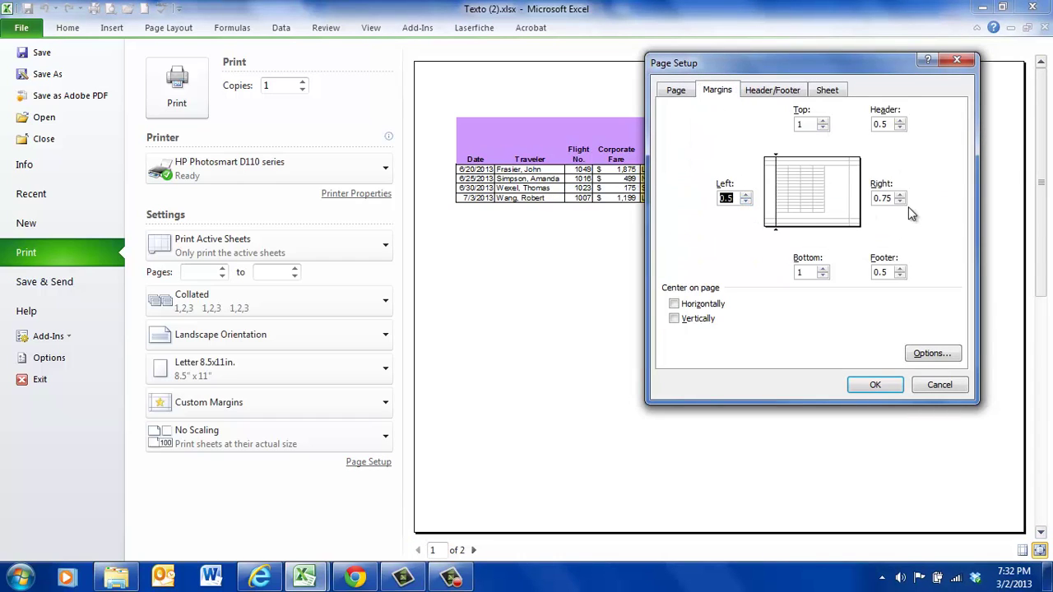
left_click(899, 202)
left_click(687, 93)
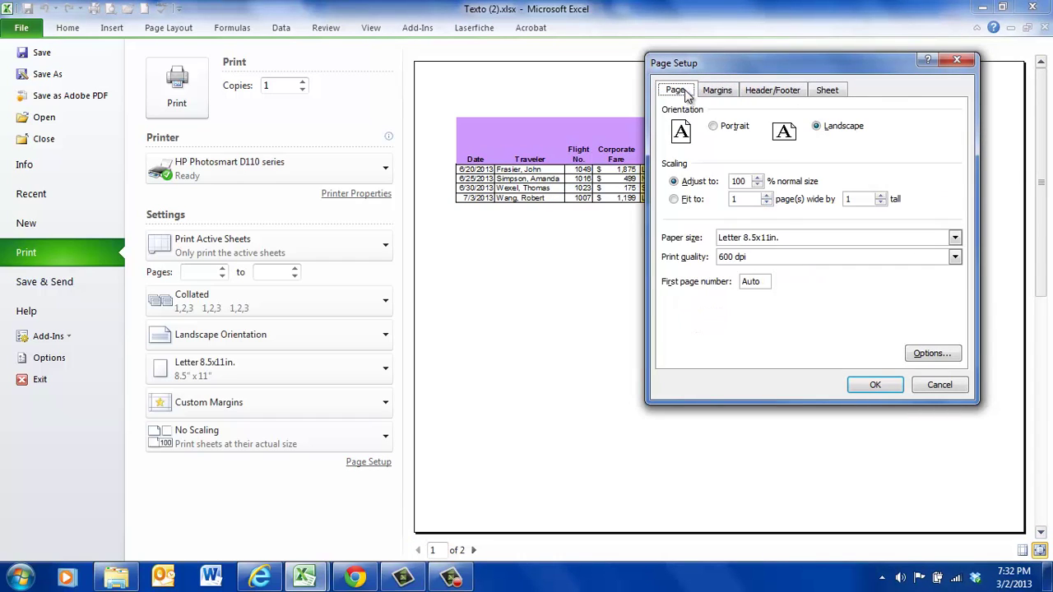
left_click(875, 385)
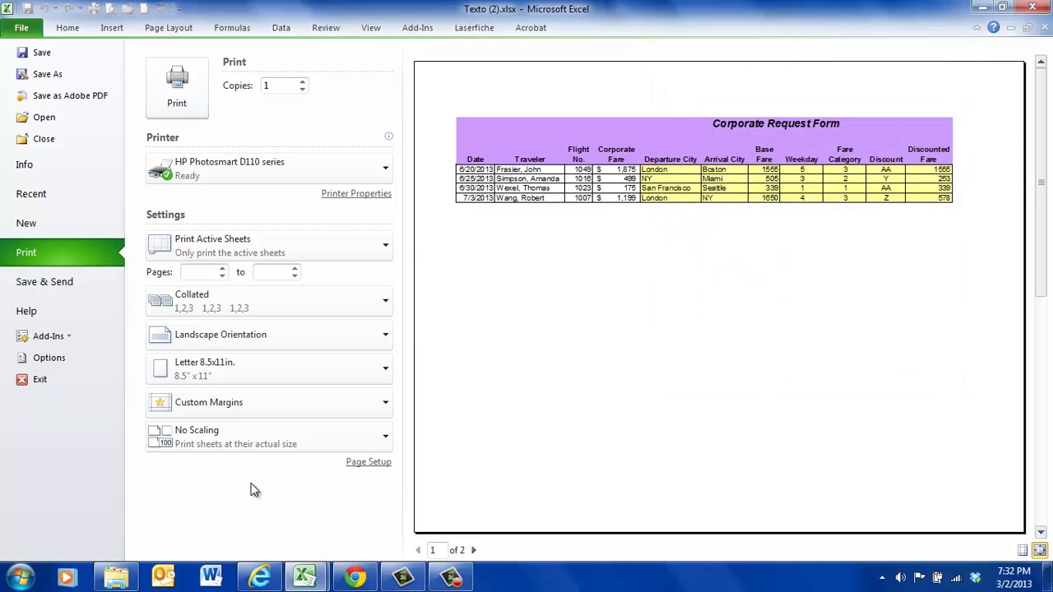
Set the print scaling to Fit All Columns on One Page and return to the worksheet
left_click(384, 437)
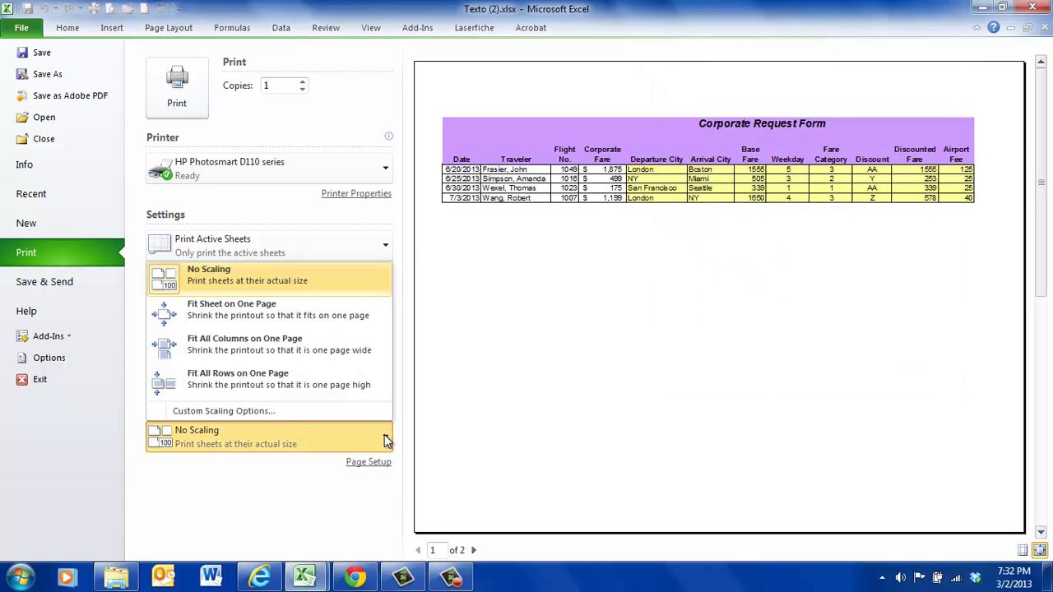
left_click(308, 339)
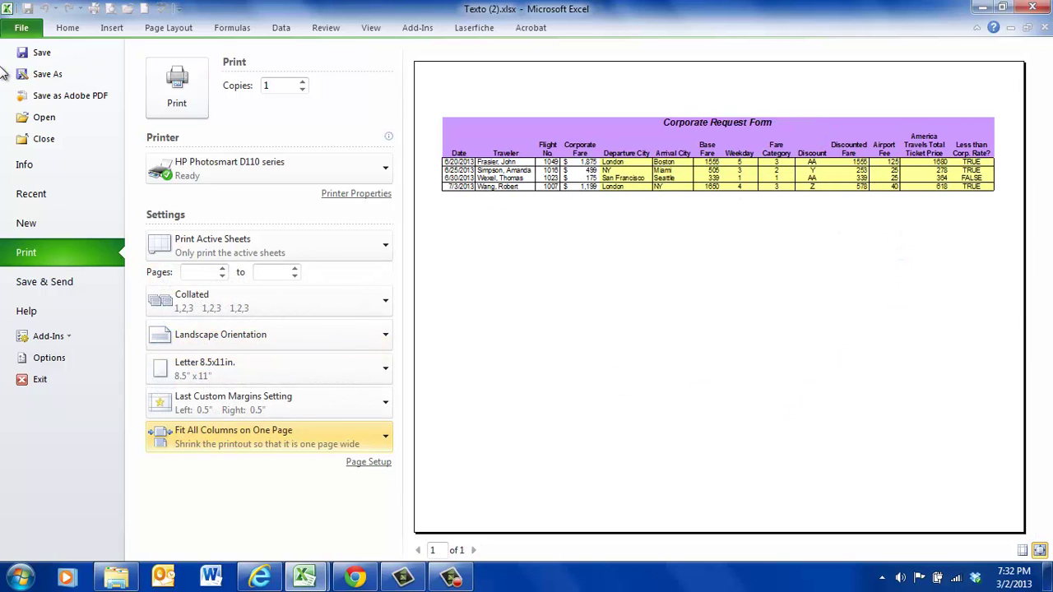
left_click(68, 29)
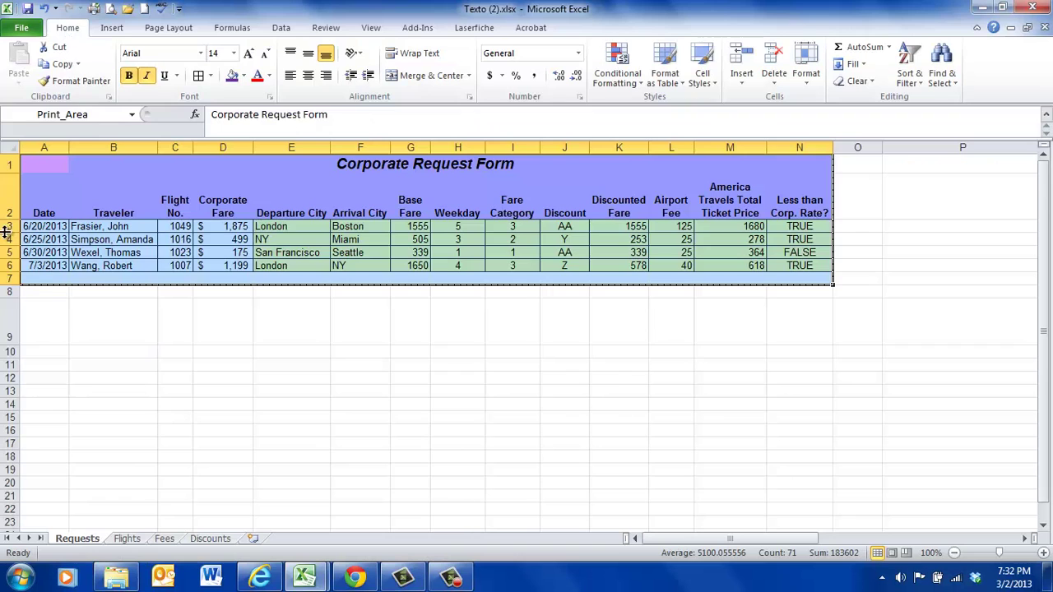
Increase the height of traveler rows 3 through 6 equally and check the form in the print preview
left_click_drag(9, 227, 15, 283)
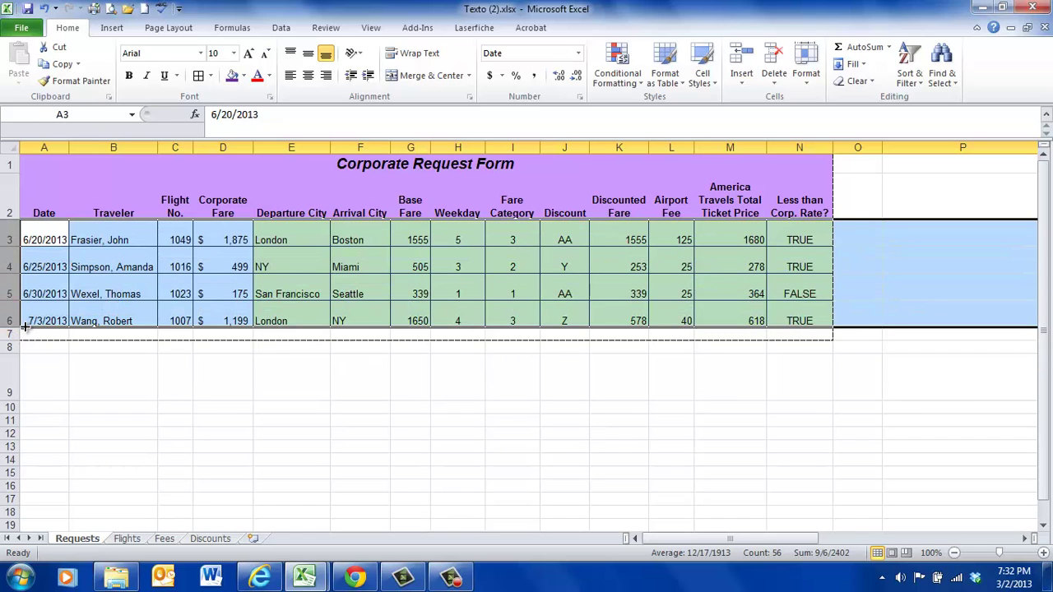
left_click_drag(12, 327, 8, 334)
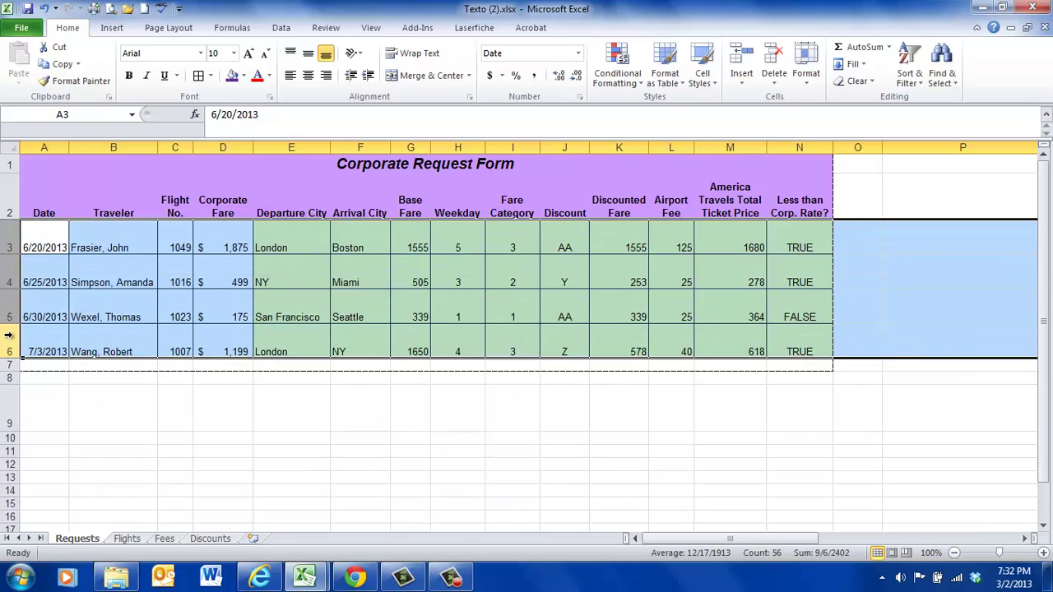
left_click(112, 10)
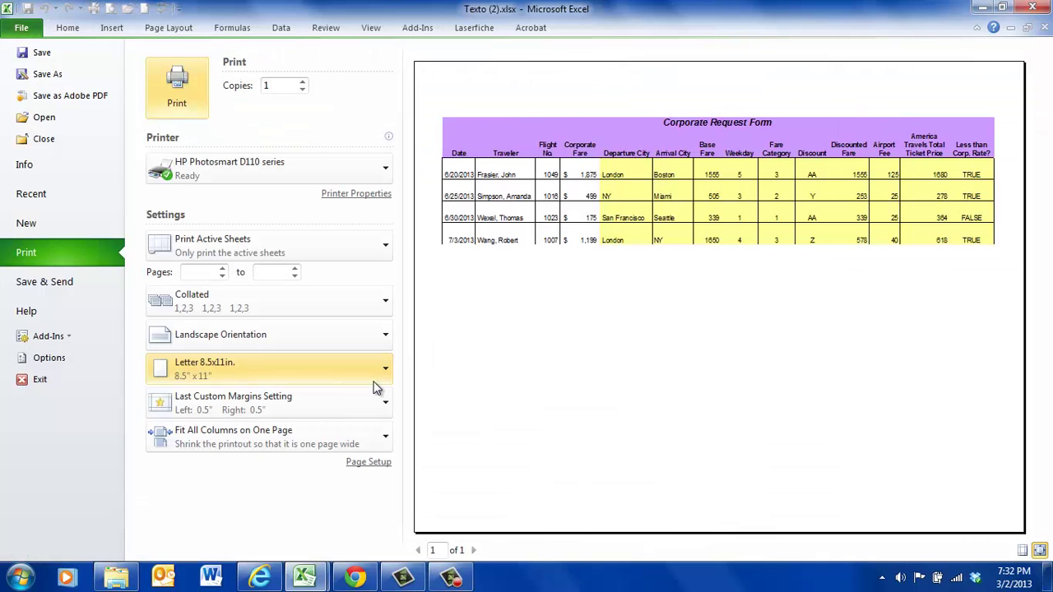